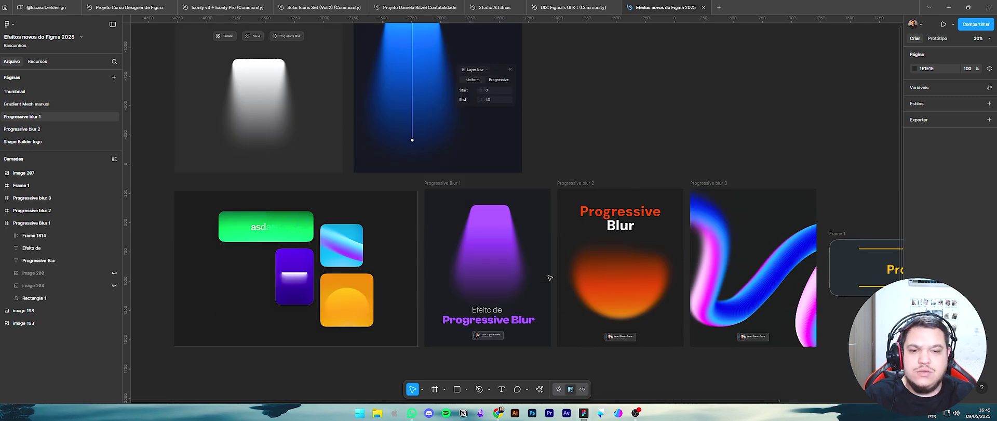
# - Examine the linear gradient fill of the purple shape in the Progressive Blur 1 frame
pyautogui.scroll(3, 486, 288)
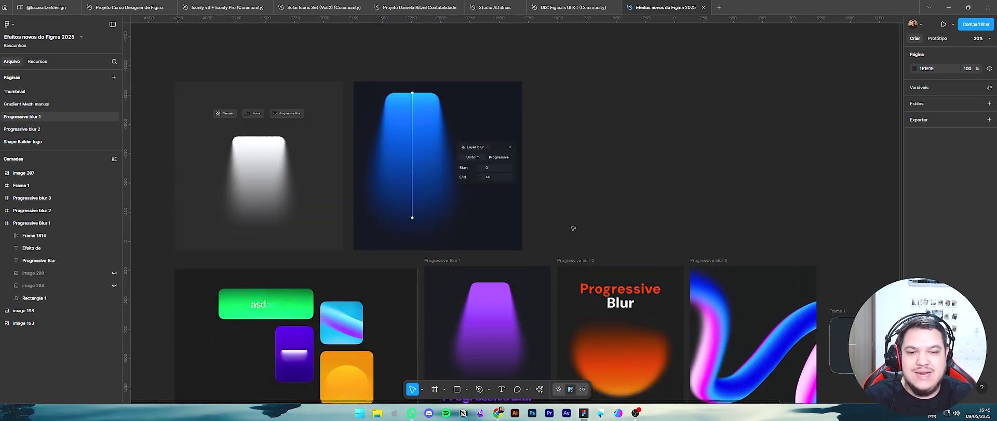
pyautogui.click(481, 319)
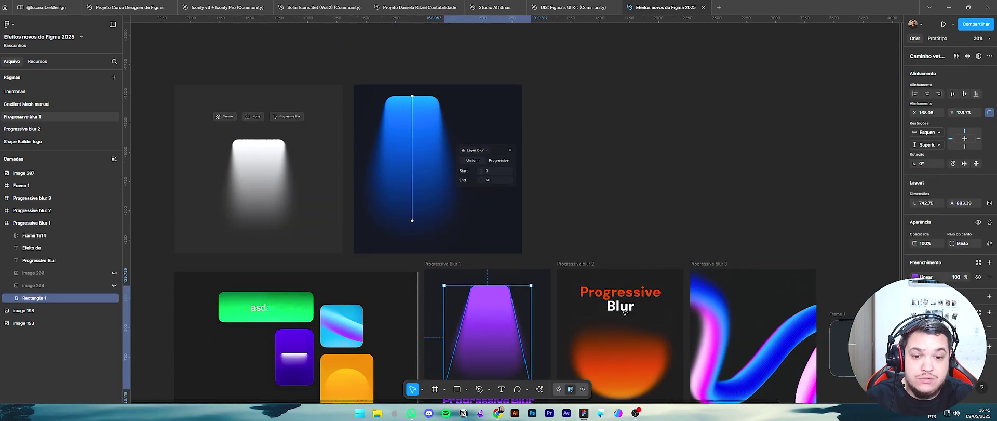
pyautogui.click(915, 277)
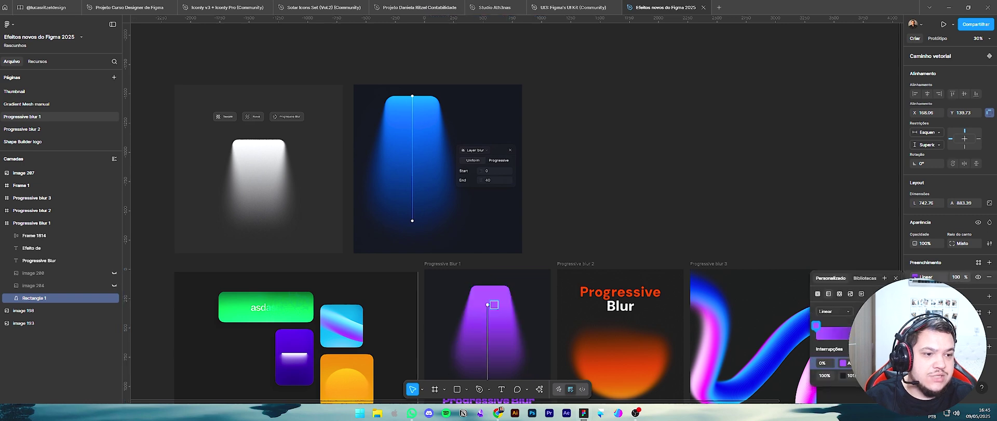
pyautogui.scroll(-3, 524, 330)
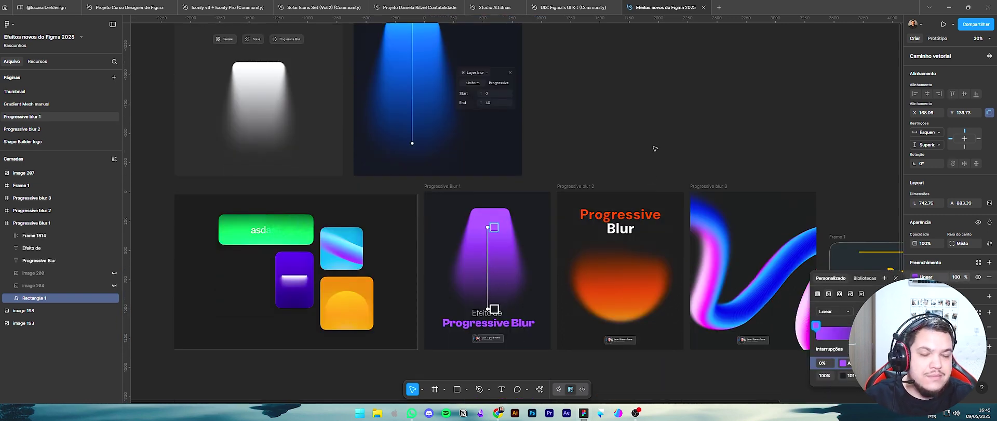
pyautogui.press('Escape')
pyautogui.click(647, 123)
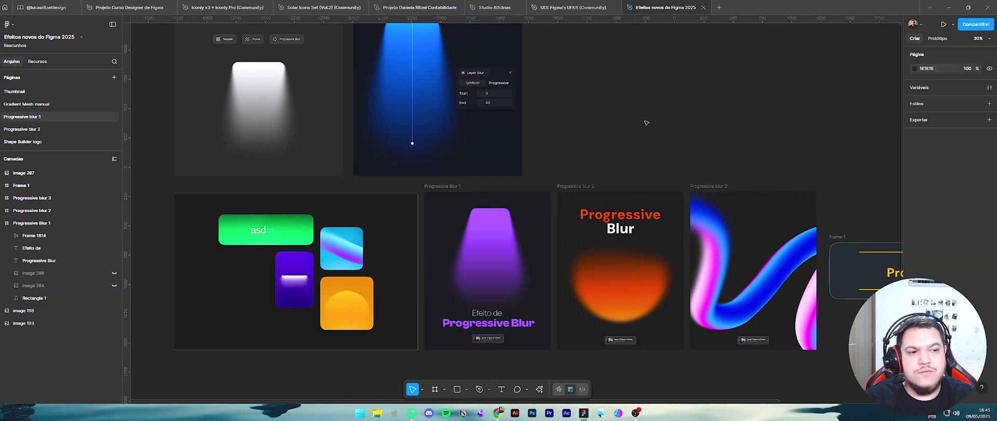
# - Draw a new frame beside the blue reference image and set its size to 1080 × 1080
pyautogui.moveTo(632, 83); pyautogui.dragTo(602, 192)
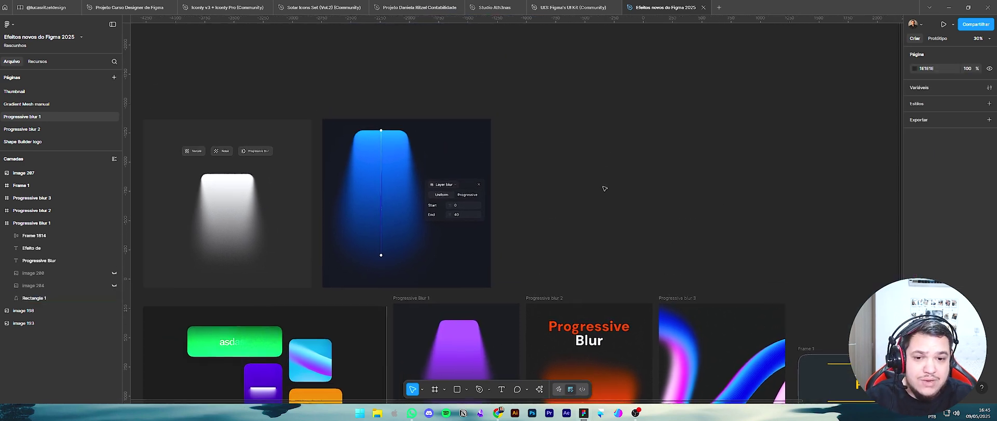
pyautogui.press('f')
pyautogui.moveTo(501, 118); pyautogui.dragTo(657, 287)
pyautogui.click(938, 192)
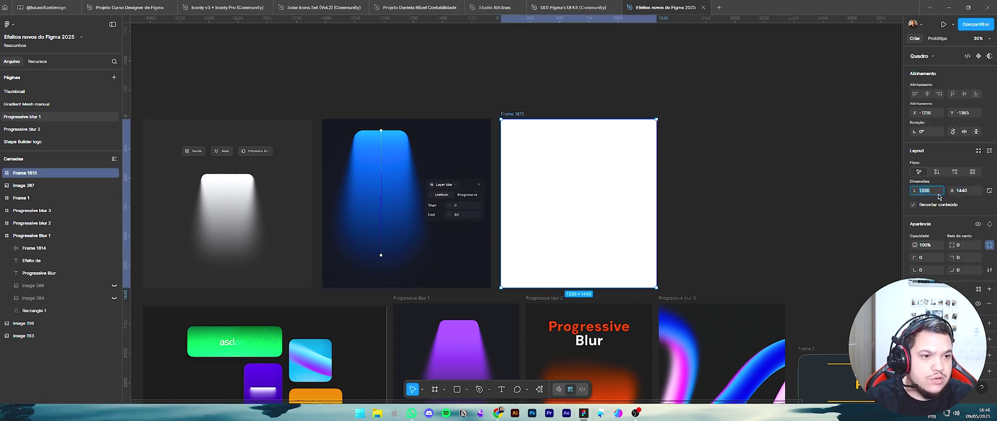
pyautogui.write('1080')
pyautogui.press('Tab')
pyautogui.write('1080')
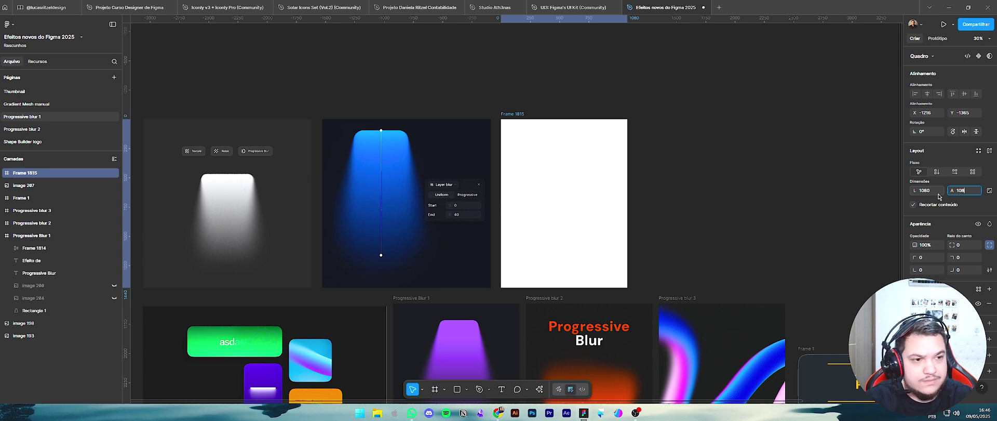
pyautogui.press('Return')
# - Enlarge the new frame to 1440 × 1440 and position it with a small gap beside the blue reference image
pyautogui.moveTo(541, 246); pyautogui.dragTo(551, 287)
pyautogui.moveTo(536, 220); pyautogui.dragTo(561, 220)
pyautogui.click(469, 108)
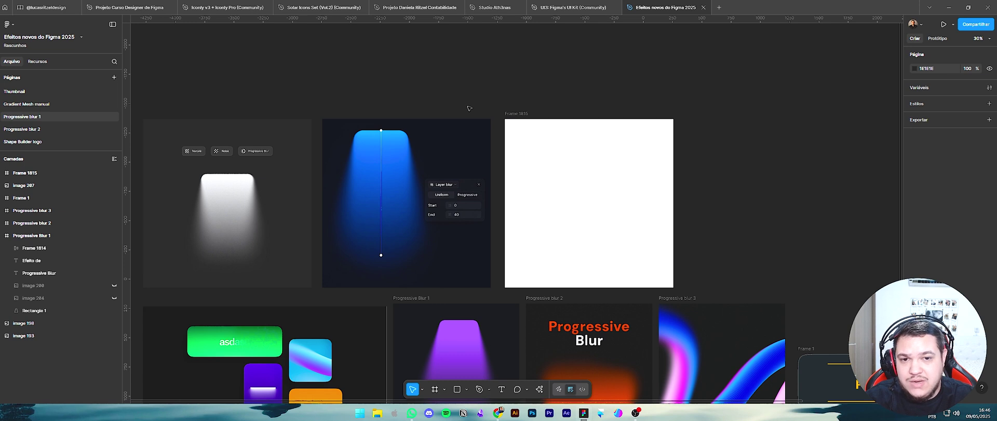
# - Place a rectangle about 446 × 1053 in the new frame and fill the frame with the reference image's dark navy
pyautogui.press('r')
pyautogui.moveTo(355, 132); pyautogui.dragTo(408, 256)
pyautogui.moveTo(378, 181); pyautogui.dragTo(543, 180)
pyautogui.click(642, 175)
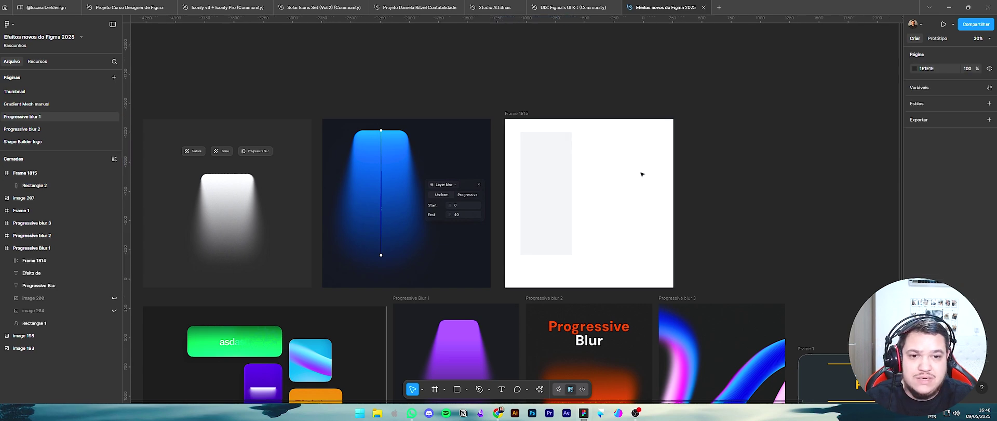
pyautogui.click(513, 113)
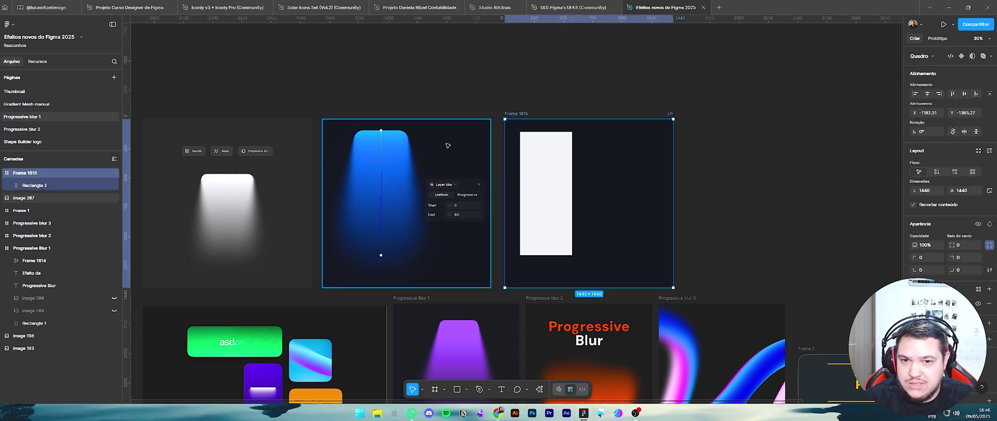
# - Round the rectangle's top corners to a radius of 98 and both bottom corners to 200
pyautogui.click(547, 155)
pyautogui.moveTo(570, 141); pyautogui.dragTo(563, 145)
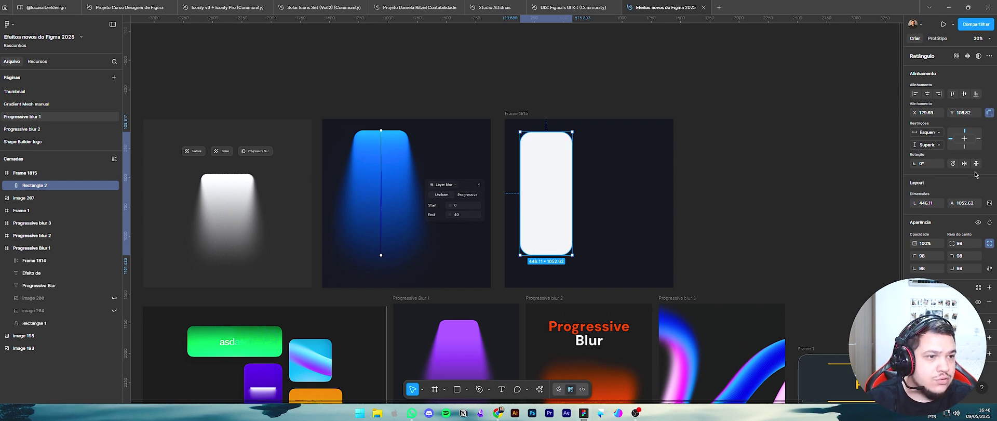
pyautogui.click(931, 270)
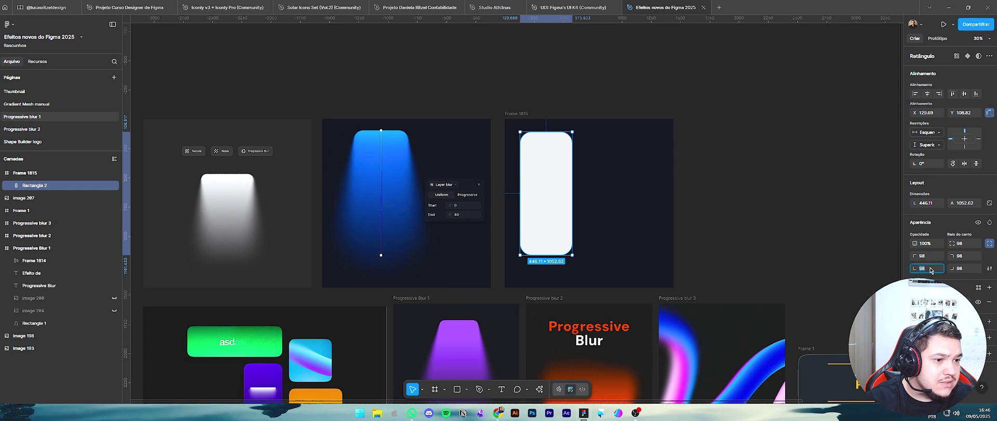
pyautogui.write('150')
pyautogui.press('Return')
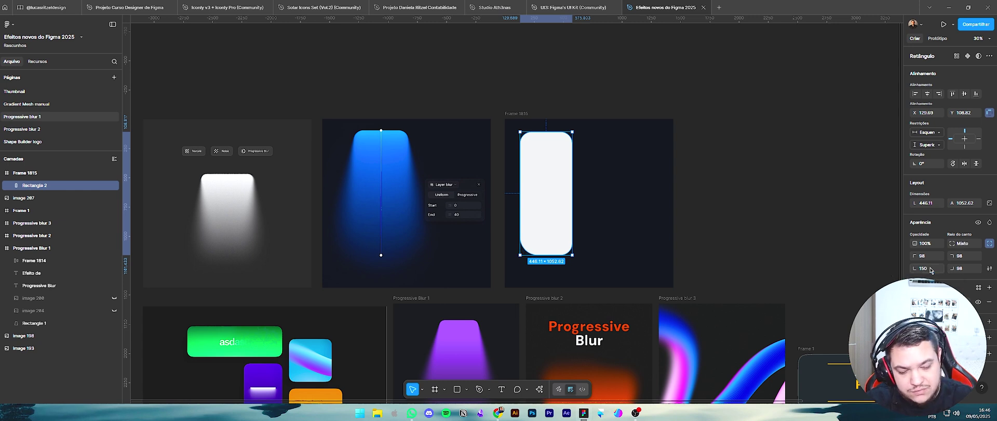
pyautogui.click(941, 269)
pyautogui.write('20')
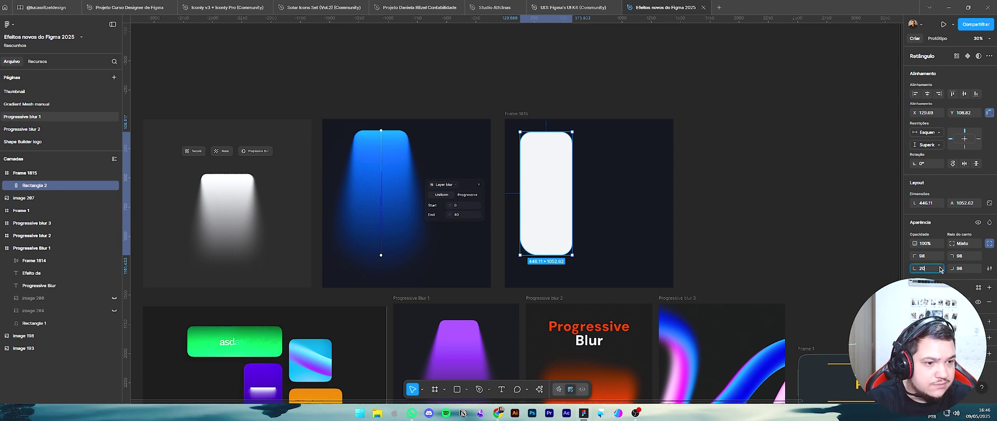
pyautogui.write('0')
pyautogui.press('Return')
pyautogui.click(962, 269)
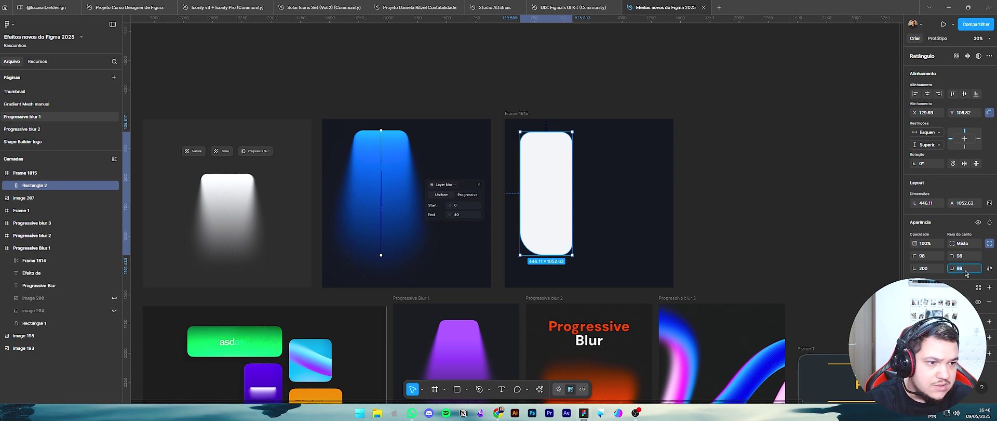
pyautogui.write('200')
pyautogui.press('Return')
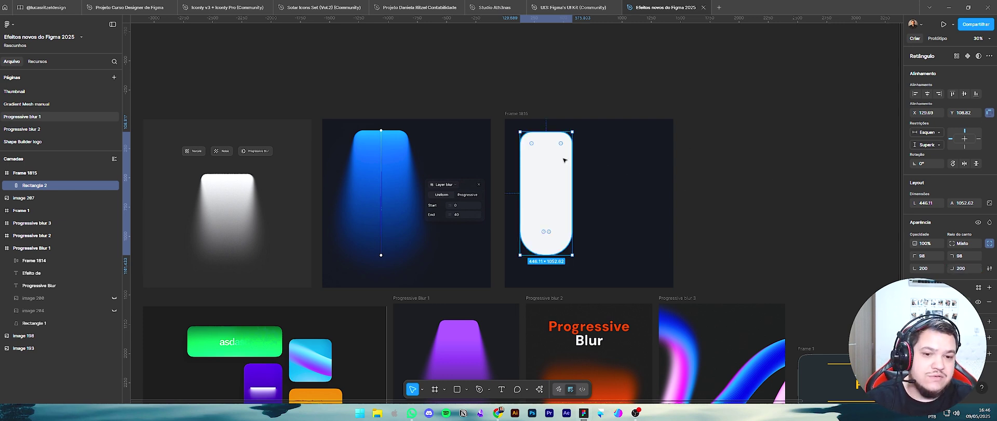
# - Fill the rectangle with the bright blue sampled from the top of the reference shape
pyautogui.press('i')
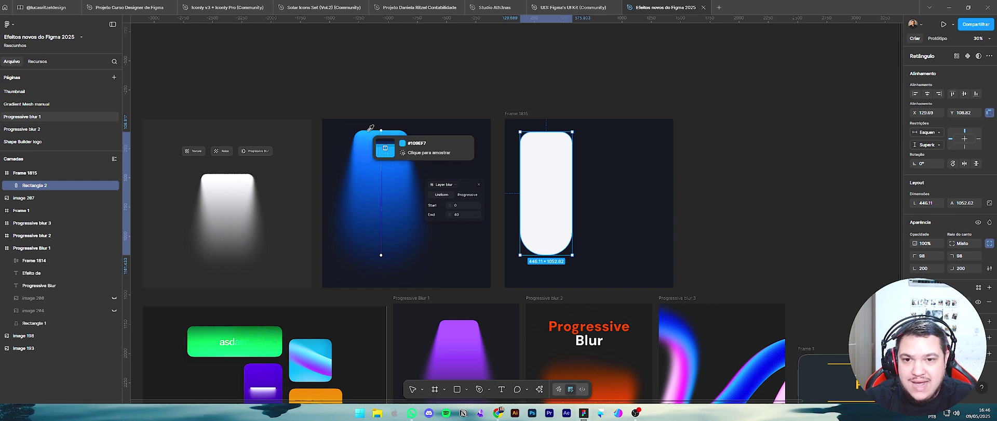
pyautogui.click(371, 127)
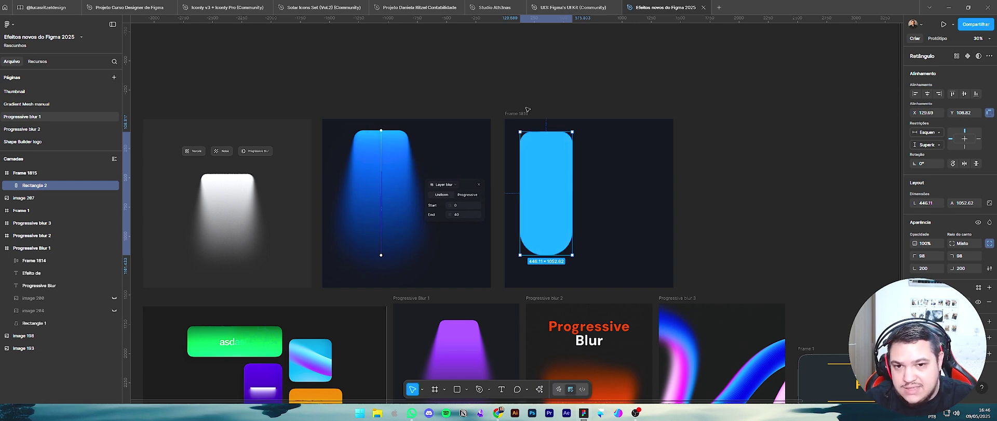
pyautogui.press('Escape')
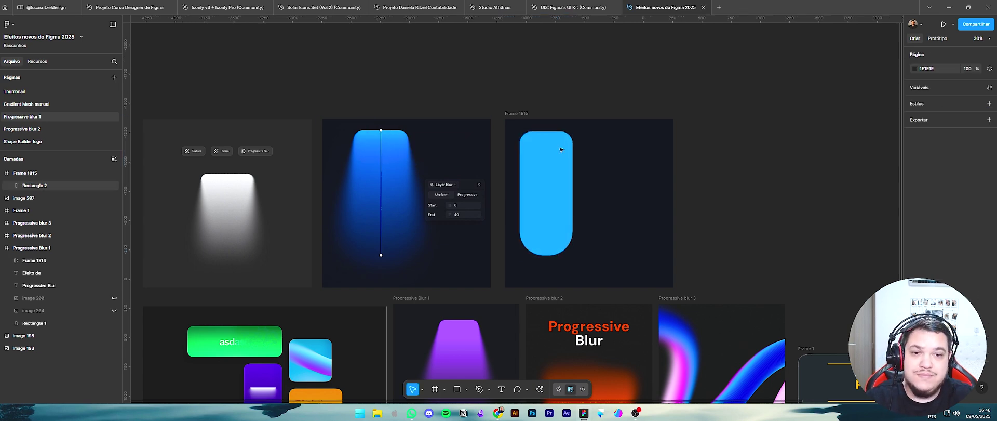
# - Add a layer blur to the blue rectangle and make it progressive with an end value of 40
pyautogui.click(560, 150)
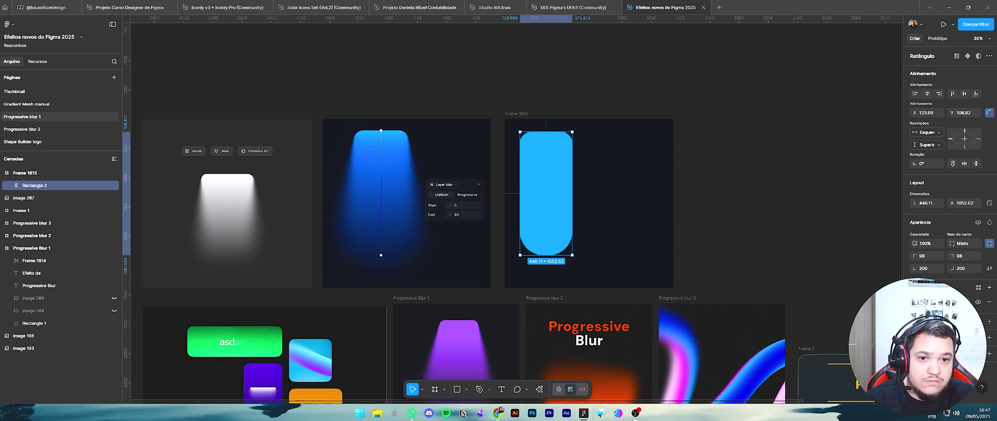
pyautogui.click(990, 337)
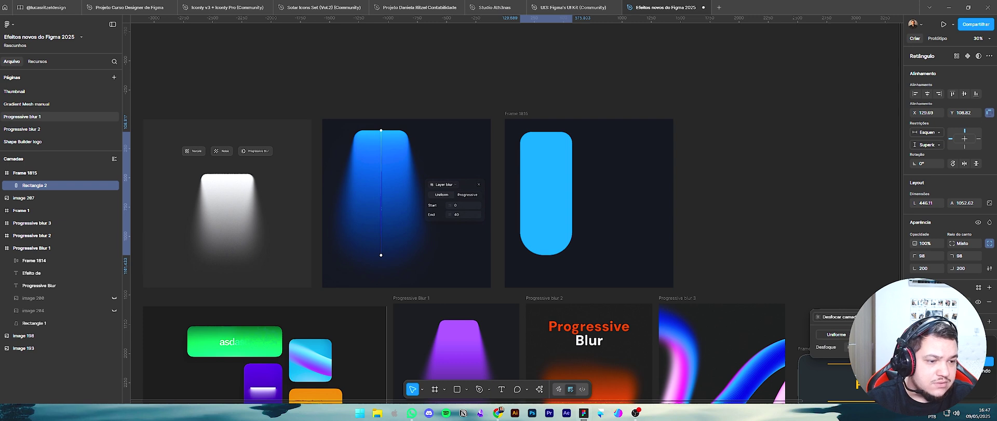
pyautogui.click(877, 334)
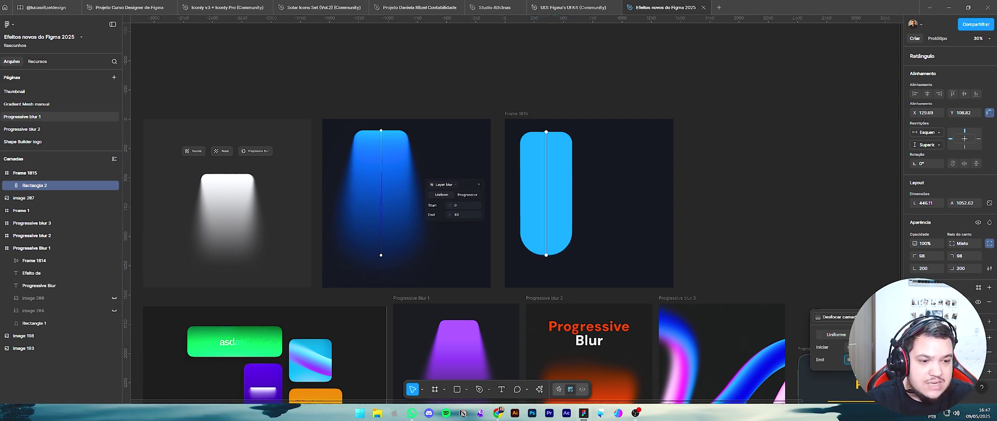
pyautogui.click(736, 164)
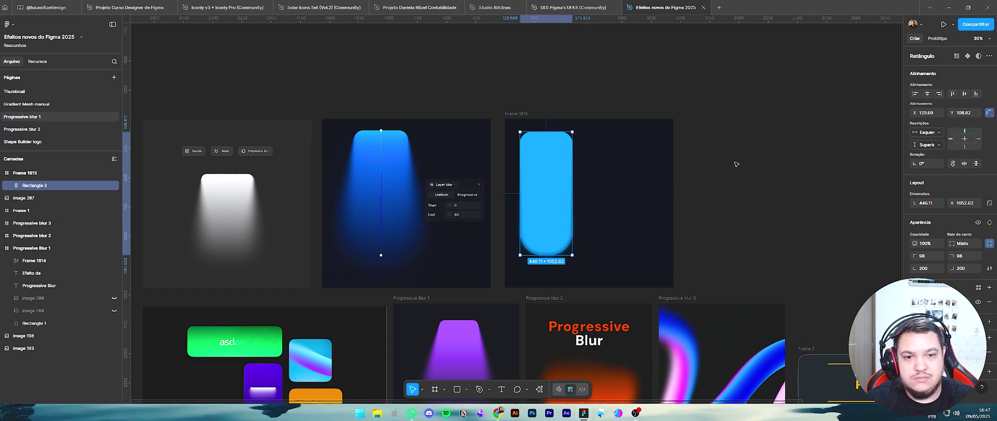
pyautogui.click(736, 164)
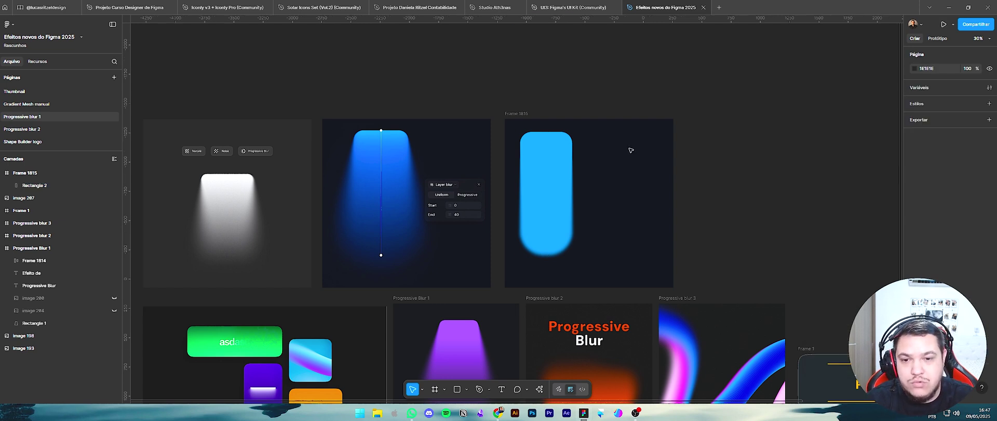
# - Increase the end value of the rectangle's progressive blur to about 100
pyautogui.click(566, 156)
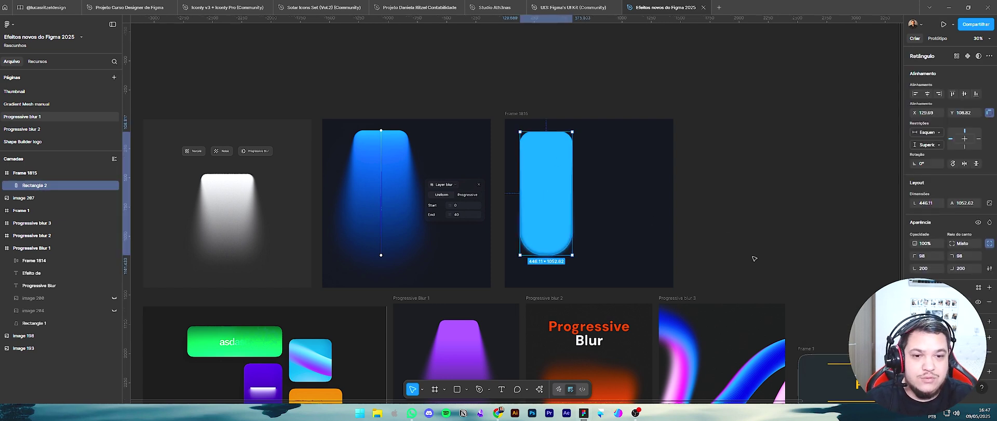
pyautogui.click(915, 352)
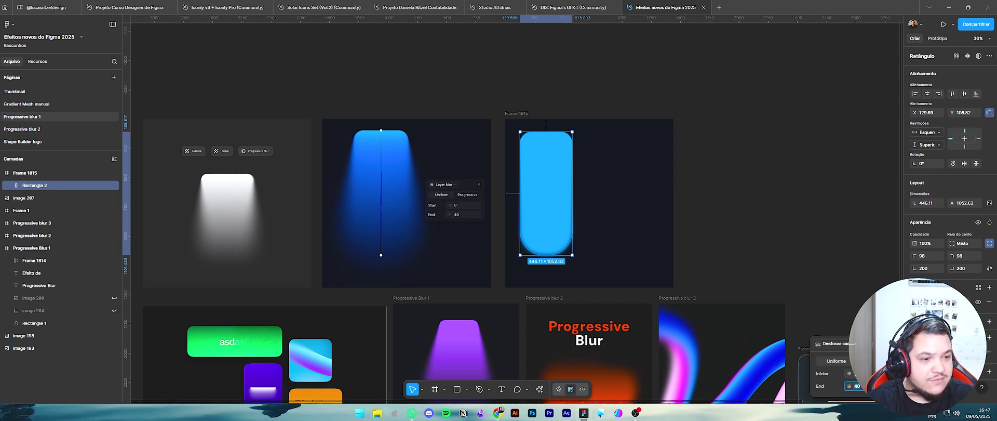
pyautogui.moveTo(852, 386); pyautogui.dragTo(2, 380)
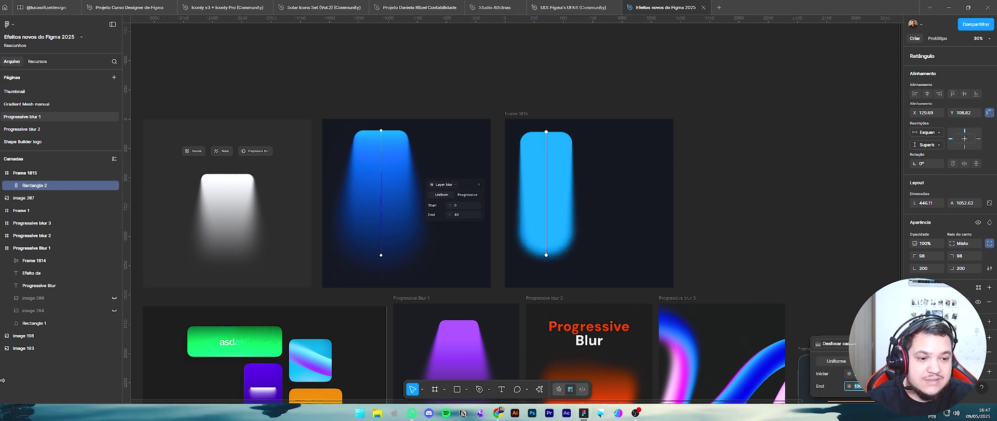
pyautogui.click(816, 259)
pyautogui.click(805, 255)
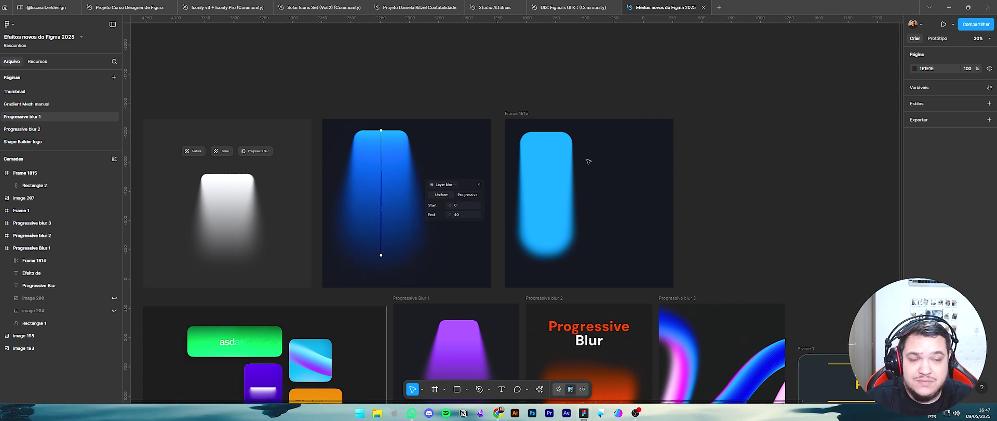
# - Reshape the rectangle into a trapezoid by moving its bottom corner points outward, and shift the shape to the frame's horizontal centre
pyautogui.click(569, 163)
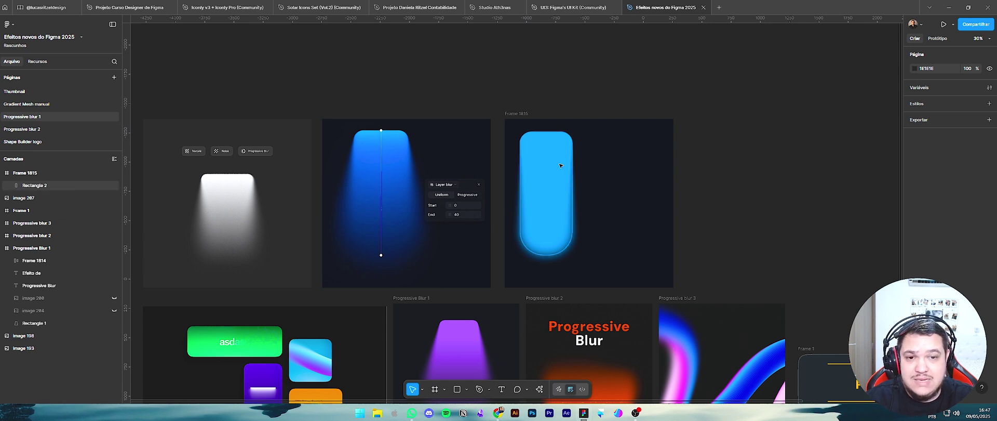
pyautogui.doubleClick(545, 210)
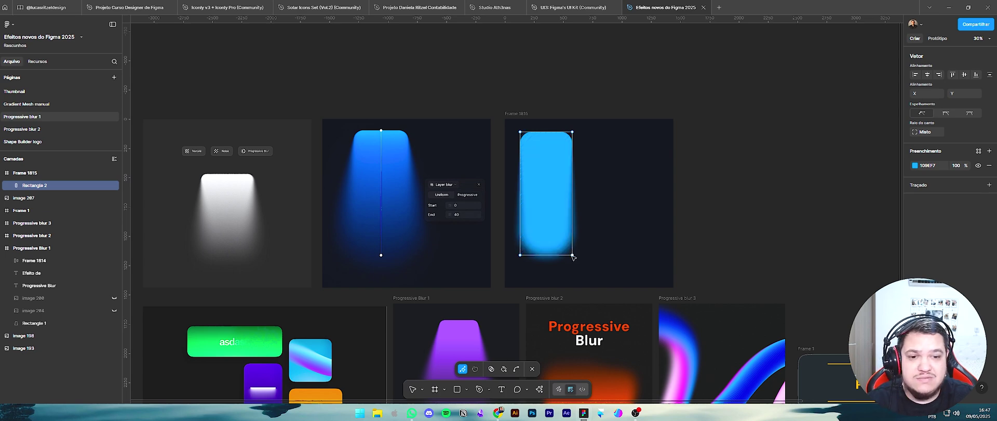
pyautogui.moveTo(573, 255); pyautogui.dragTo(599, 256)
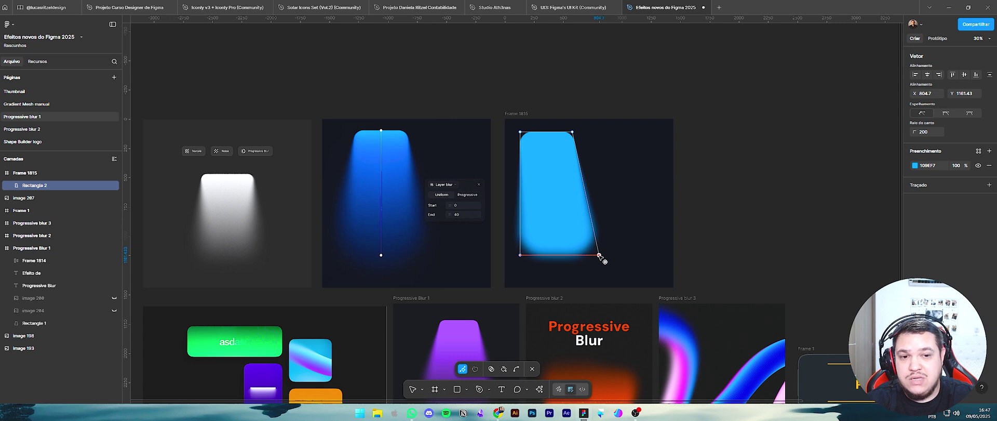
pyautogui.moveTo(521, 255); pyautogui.dragTo(493, 255)
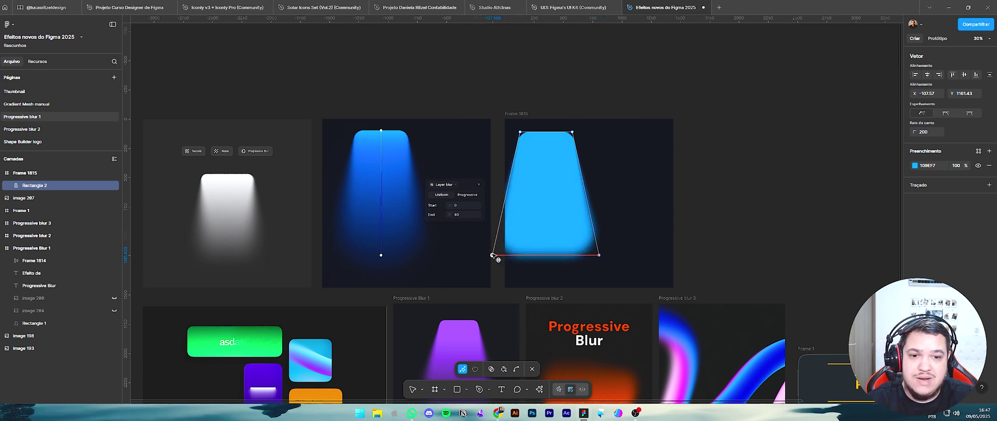
pyautogui.moveTo(546, 191); pyautogui.dragTo(567, 192)
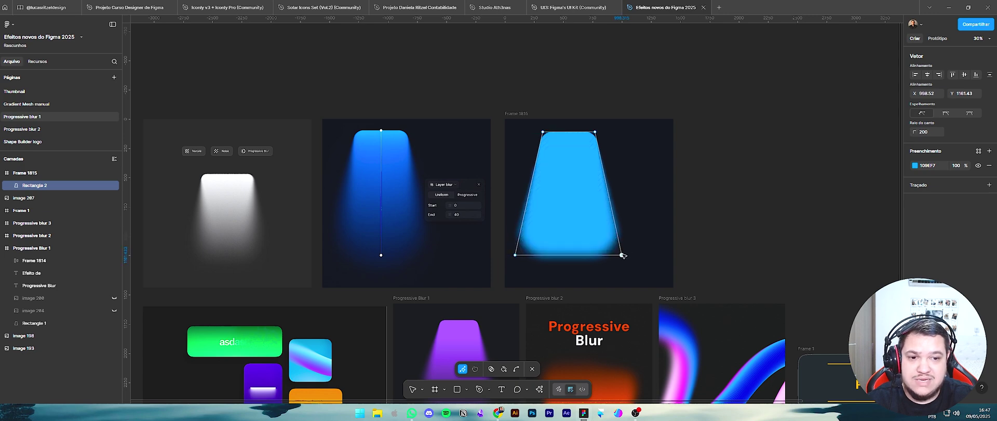
# - Bring the trapezoid's bottom corner points slightly inward and bend its bottom edge into a downward curve
pyautogui.moveTo(622, 254); pyautogui.dragTo(618, 255)
pyautogui.moveTo(514, 255); pyautogui.dragTo(574, 271)
pyautogui.press('ctrl')
pyautogui.press('Escape')
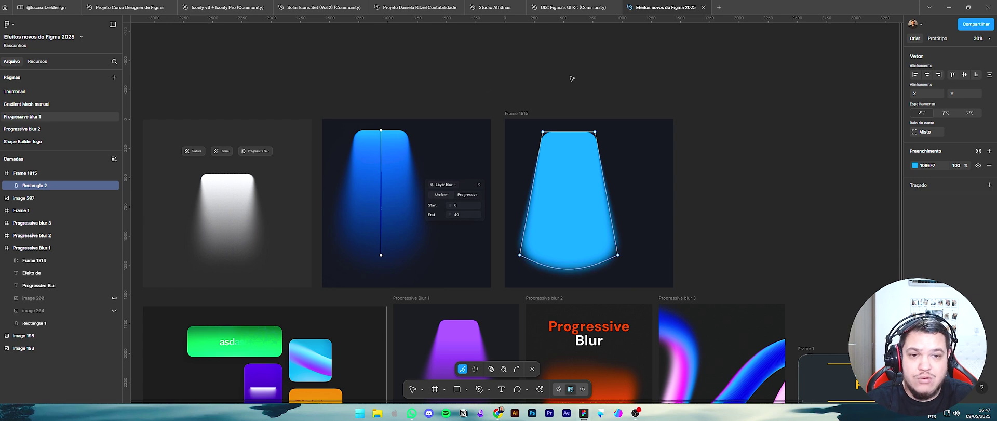
# - Finish editing the trapezoid's points and move its progressive blur's end handle up to about the middle of the shape
pyautogui.press('Escape')
pyautogui.click(591, 212)
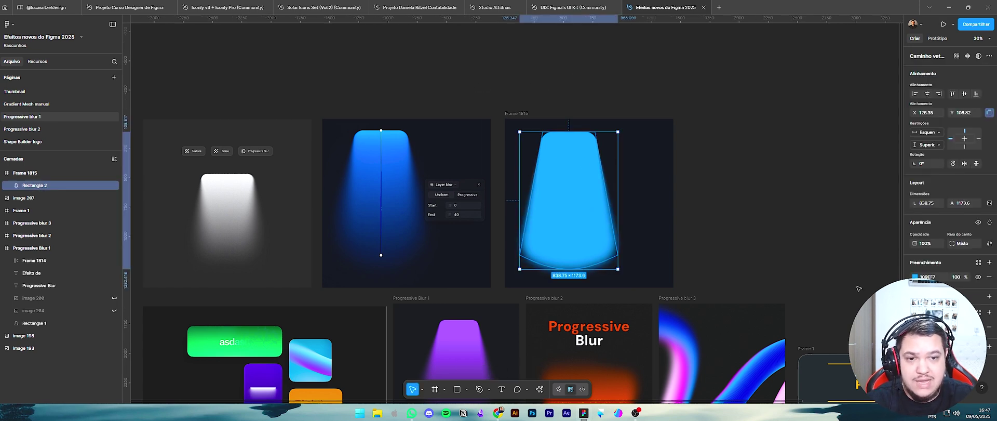
pyautogui.click(915, 327)
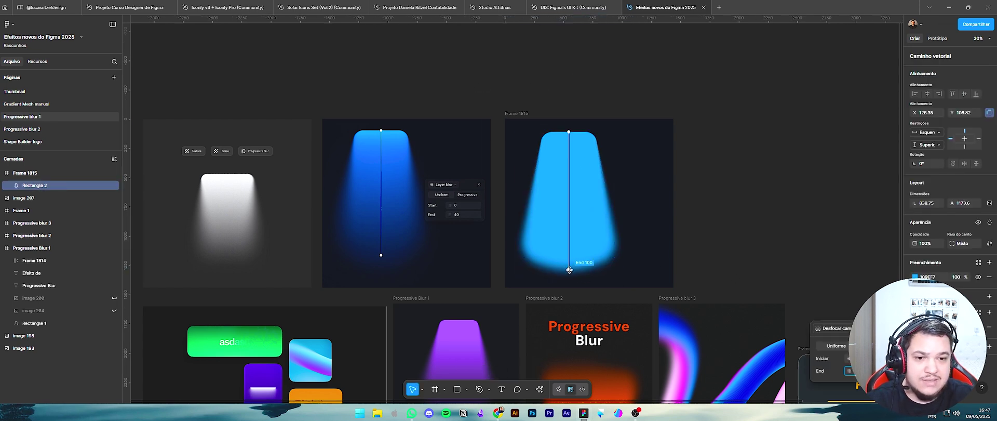
pyautogui.moveTo(569, 269); pyautogui.dragTo(569, 200)
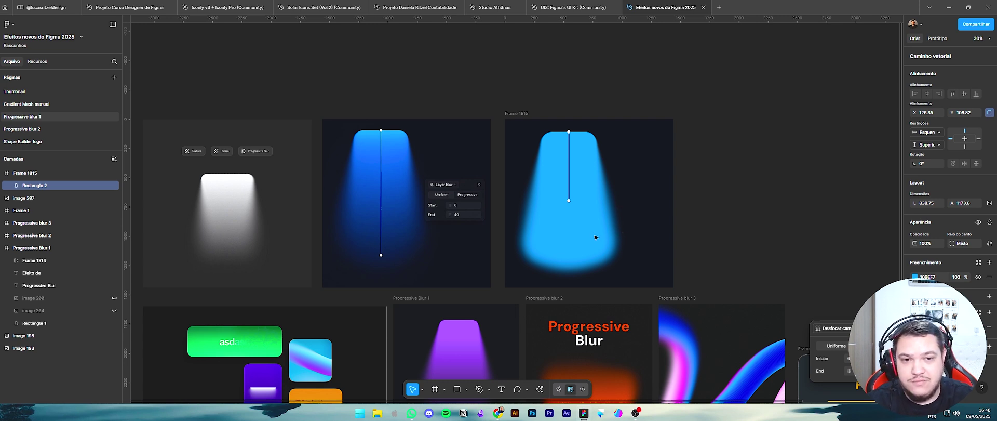
pyautogui.press('Escape')
pyautogui.click(915, 276)
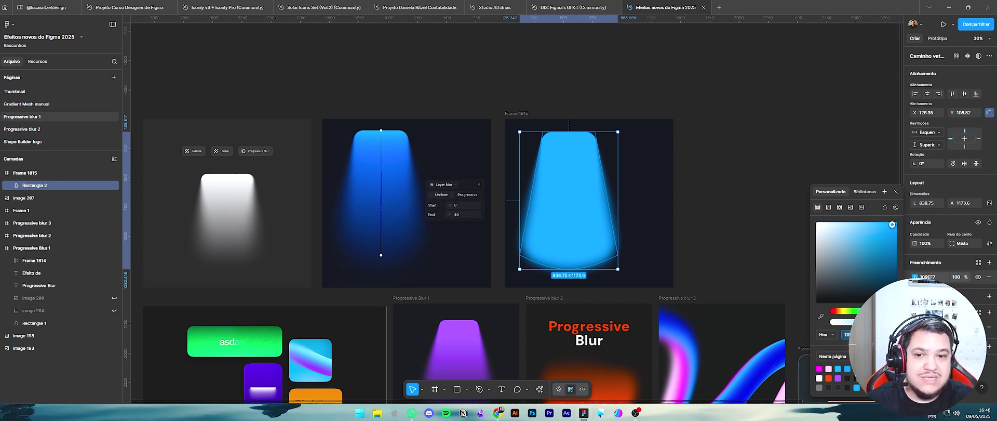
pyautogui.click(454, 84)
# - Draw a 114.27 px circle beside the reference image's light beam and duplicate it into a row of five circles
pyautogui.scroll(3, 438, 189)
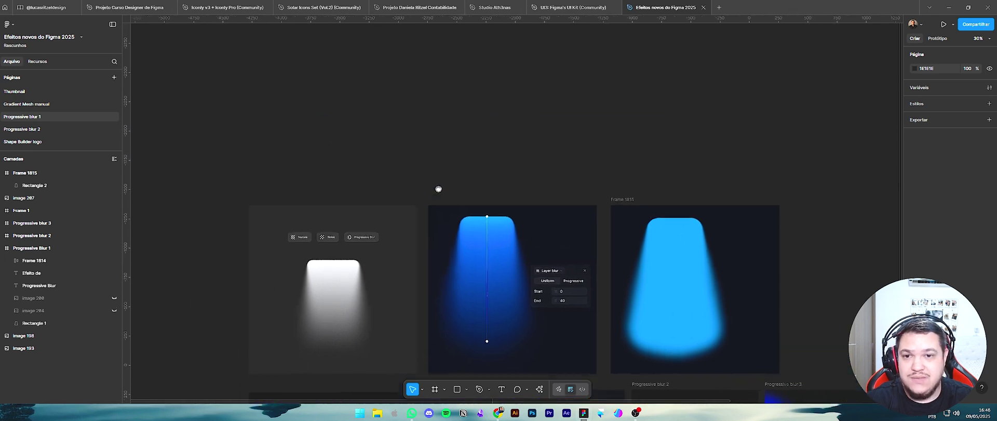
pyautogui.keyDown('ctrl'); pyautogui.scroll(5, 498, 288); pyautogui.keyUp('ctrl')
pyautogui.keyDown('ctrl'); pyautogui.scroll(3, 498, 288); pyautogui.keyUp('ctrl')
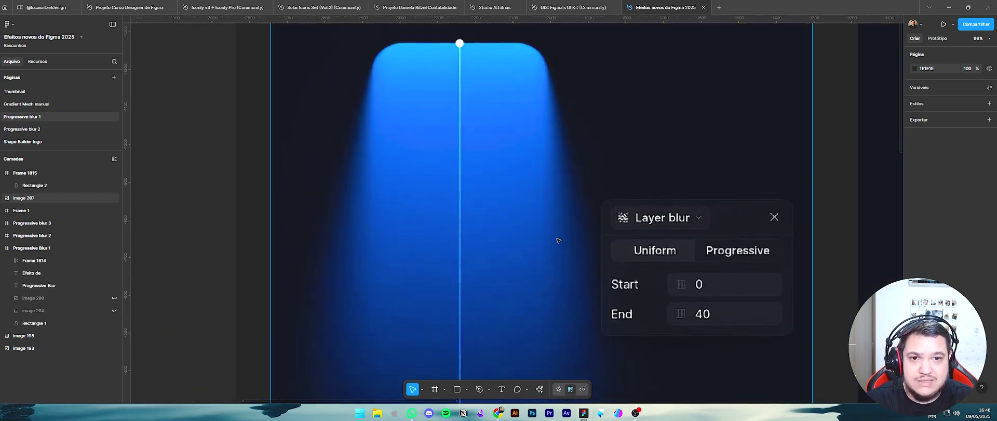
pyautogui.press('o')
pyautogui.click(588, 105)
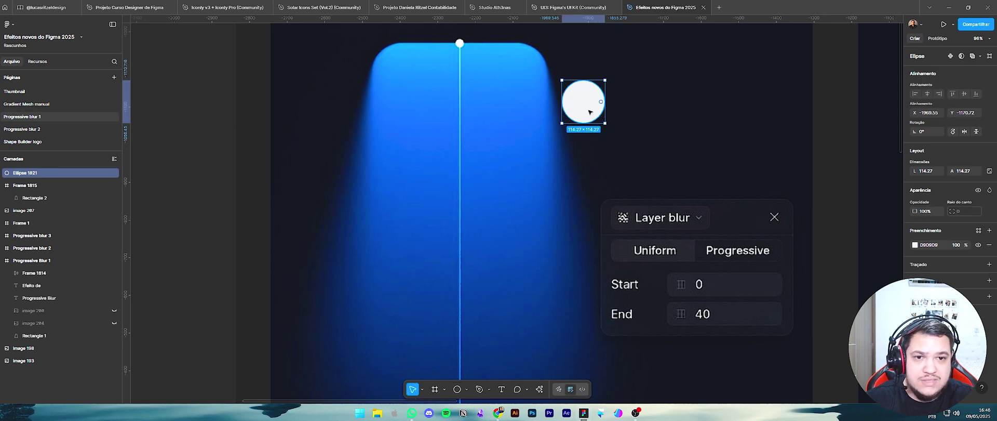
pyautogui.keyDown('alt'); pyautogui.moveTo(577, 108); pyautogui.dragTo(780, 109); pyautogui.keyUp('alt')
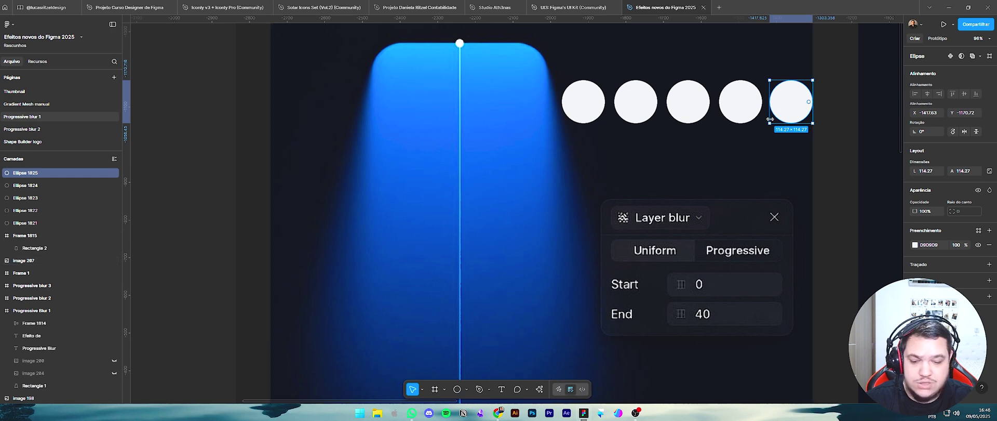
# - Fill the fifth circle with the reference's dark background colour and the fourth with the navy sampled near the beam's lower end
pyautogui.press('i')
pyautogui.click(768, 49)
pyautogui.click(741, 106)
pyautogui.scroll(-3, 534, 240)
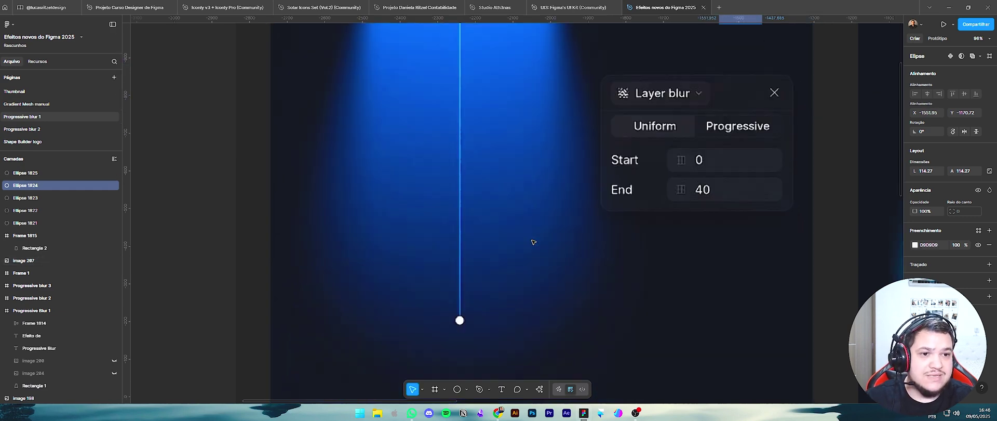
pyautogui.press('i')
pyautogui.click(507, 281)
pyautogui.scroll(2, 603, 244)
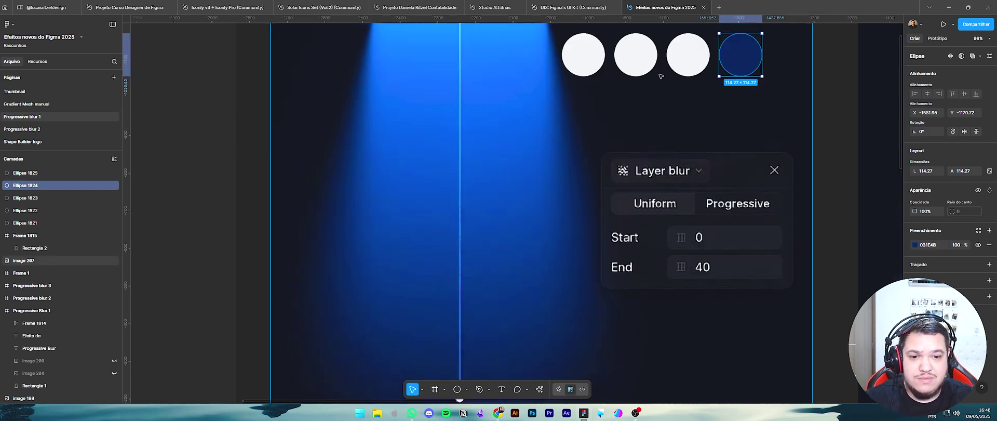
# - Fill the third circle with a dark blue and the second with a brighter blue, both sampled from the reference beam
pyautogui.click(689, 51)
pyautogui.press('i')
pyautogui.click(509, 294)
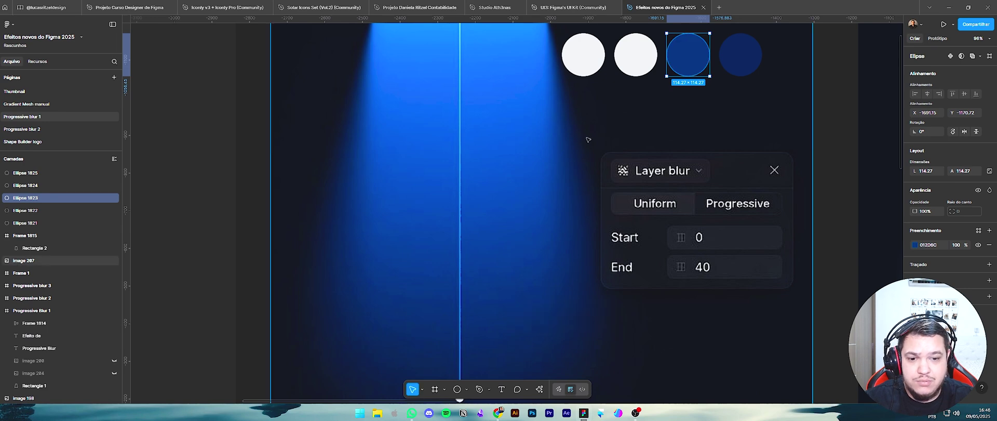
pyautogui.click(635, 54)
pyautogui.press('i')
pyautogui.click(507, 172)
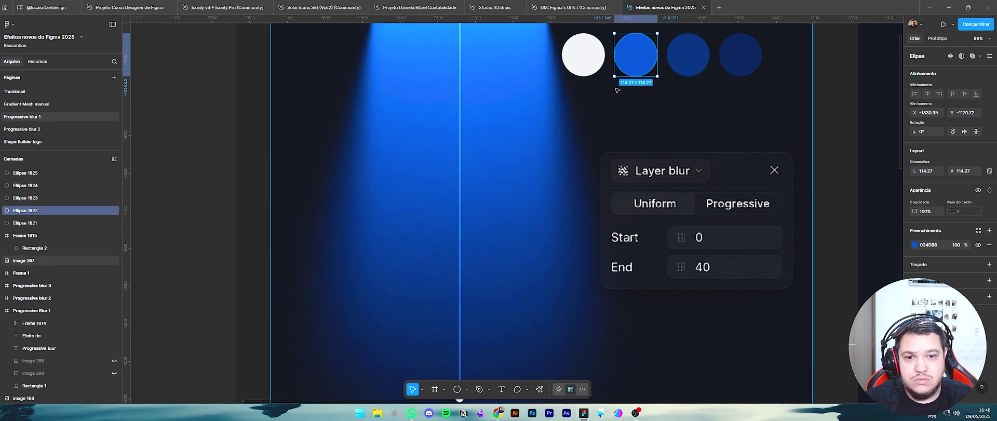
# - Fill the first circle with the bright blue sampled near the top of the reference beam, and deselect it
pyautogui.click(584, 54)
pyautogui.press('i')
pyautogui.scroll(3, 497, 211)
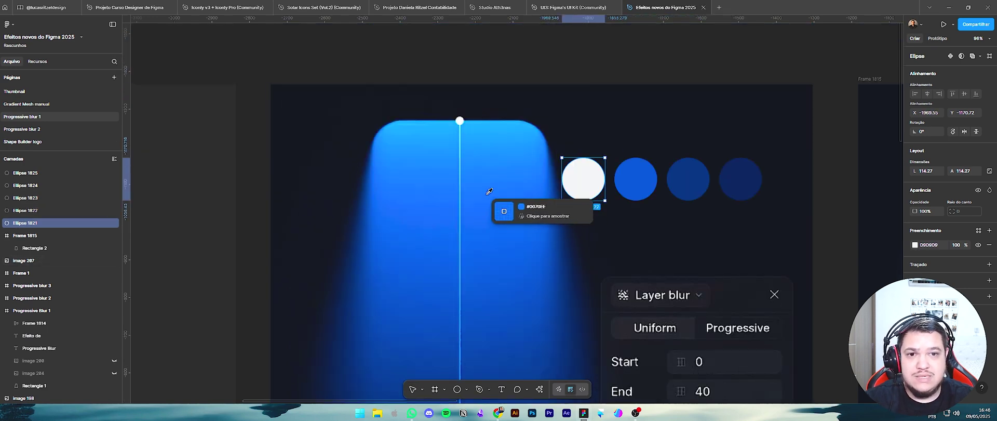
pyautogui.click(497, 211)
pyautogui.click(629, 76)
# - Select all five colour circles and move the row above the new frame that contains the trapezoid
pyautogui.scroll(-3, 629, 76)
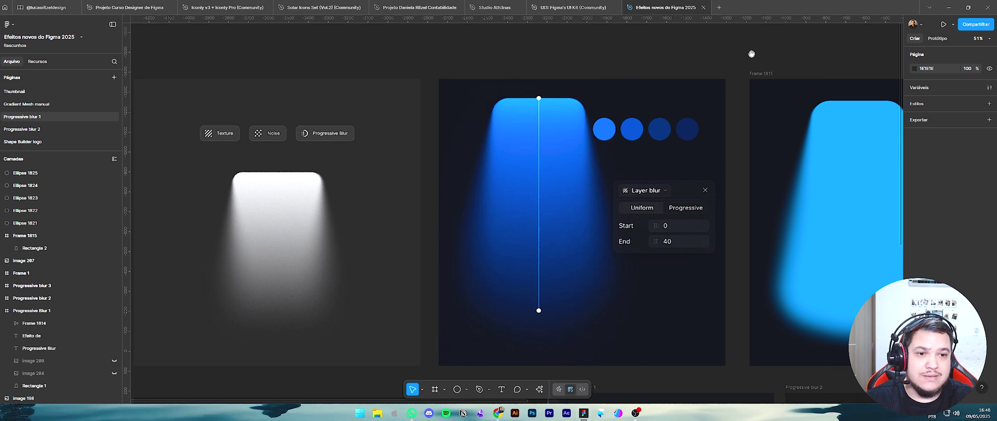
pyautogui.moveTo(751, 54); pyautogui.dragTo(527, 116)
pyautogui.click(382, 195)
pyautogui.keyDown('shift'); pyautogui.click(408, 192); pyautogui.keyUp('shift')
pyautogui.keyDown('shift'); pyautogui.click(435, 192); pyautogui.keyUp('shift')
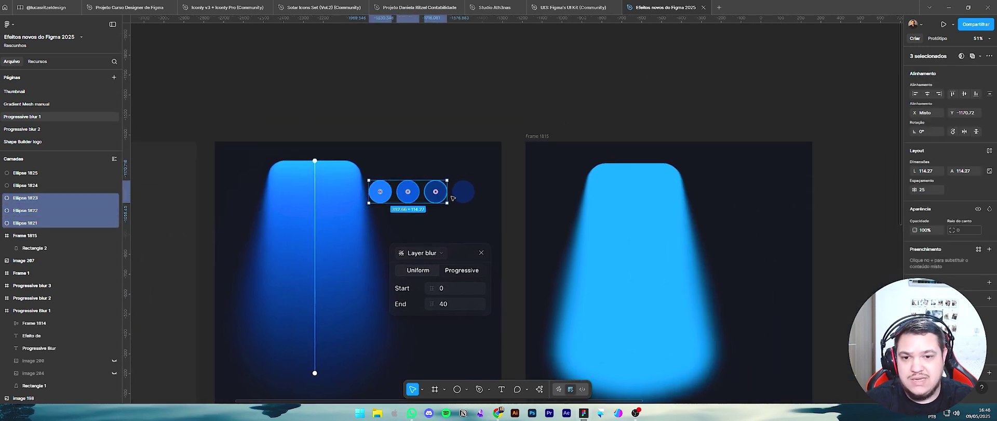
pyautogui.keyDown('shift'); pyautogui.click(462, 192); pyautogui.keyUp('shift')
pyautogui.hotkey('ctrl', 'alt', 't')
pyautogui.moveTo(449, 194); pyautogui.dragTo(438, 195)
pyautogui.keyDown('shift'); pyautogui.click(490, 192); pyautogui.keyUp('shift')
pyautogui.moveTo(505, 187); pyautogui.dragTo(729, 115)
pyautogui.click(737, 124)
pyautogui.moveTo(707, 181); pyautogui.dragTo(589, 141)
# - Change the trapezoid's fill to a linear gradient and add colour stops at 23%, 48% and 79%
pyautogui.click(533, 213)
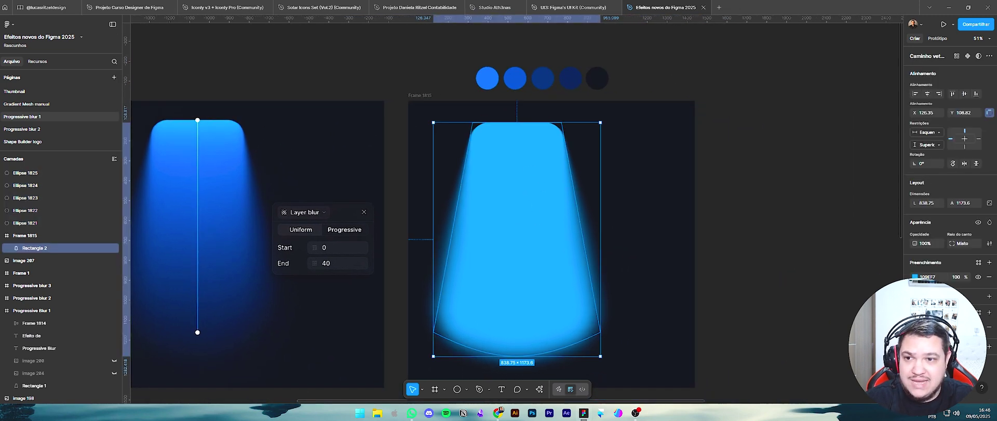
pyautogui.click(915, 276)
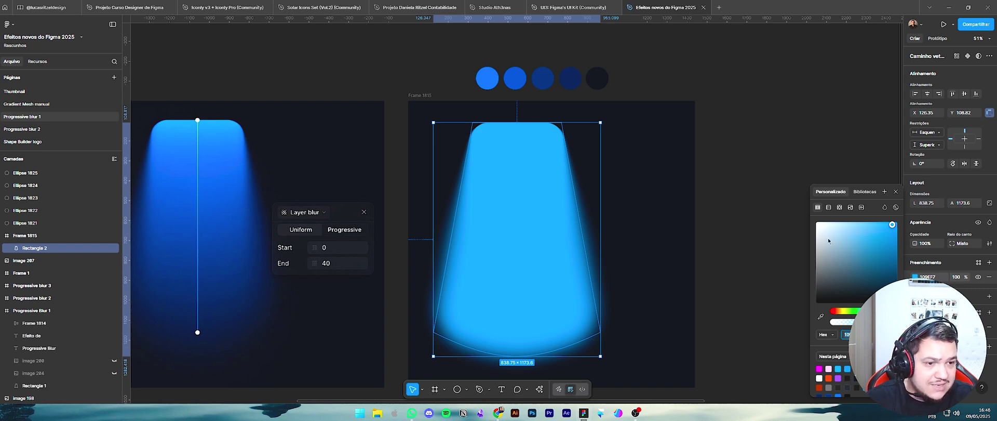
pyautogui.click(828, 208)
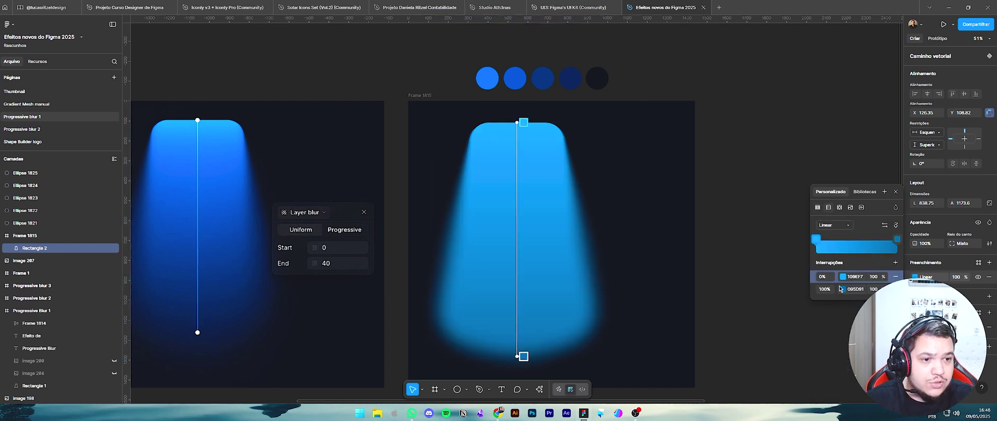
pyautogui.click(835, 242)
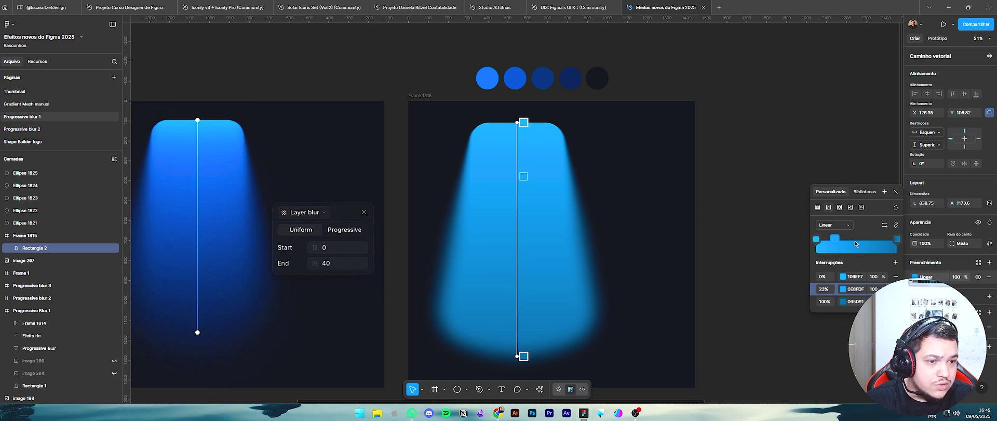
pyautogui.click(855, 243)
pyautogui.click(881, 243)
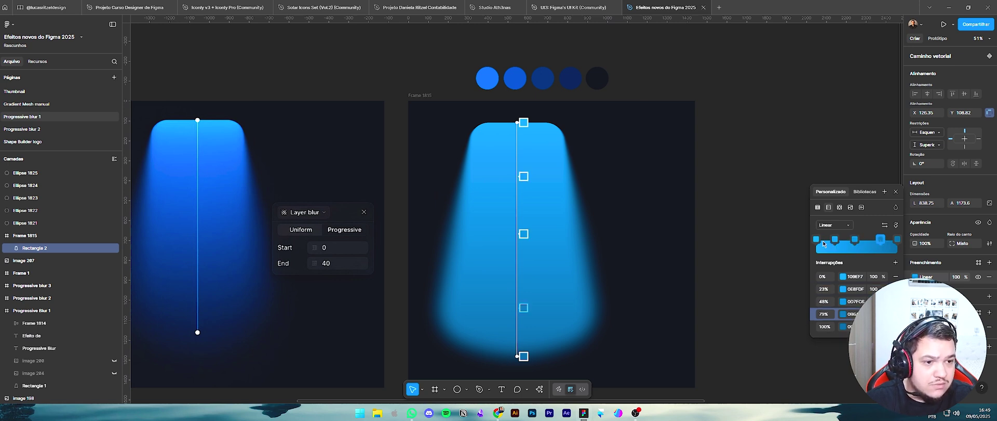
# - Set the gradient's 100% stop to the near-black colour sampled from the fifth circle
pyautogui.click(897, 239)
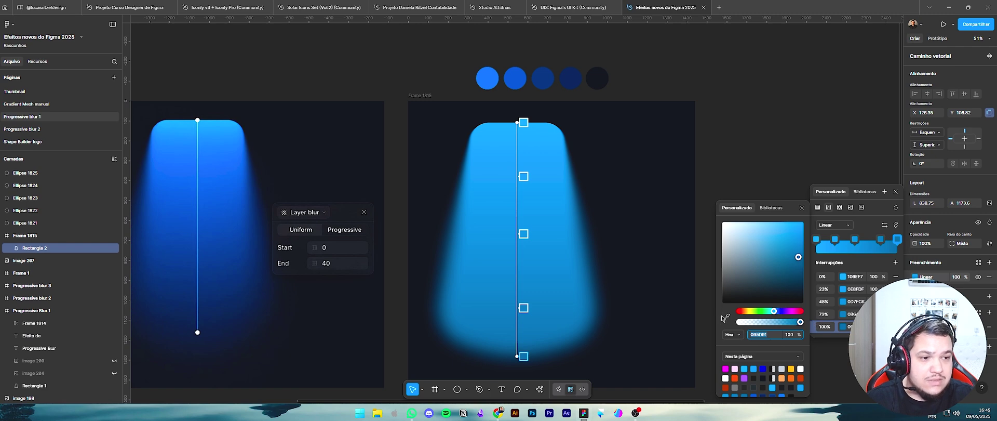
pyautogui.click(726, 315)
pyautogui.click(597, 79)
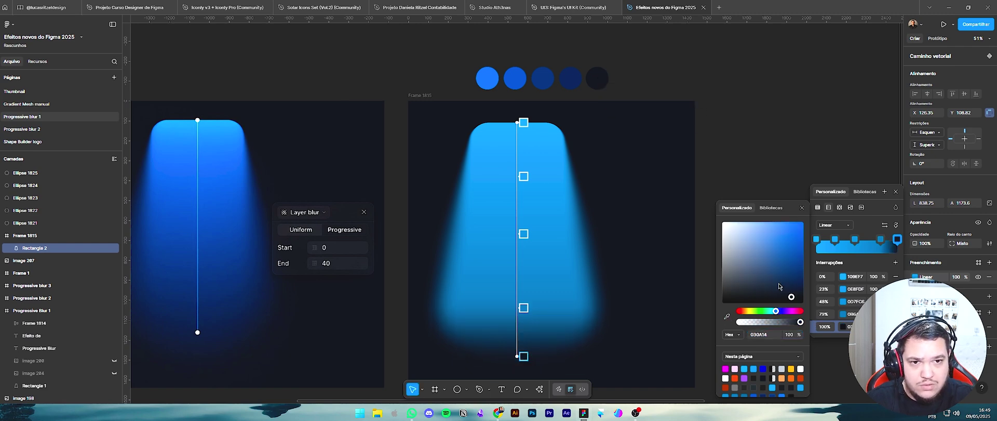
pyautogui.press('Escape')
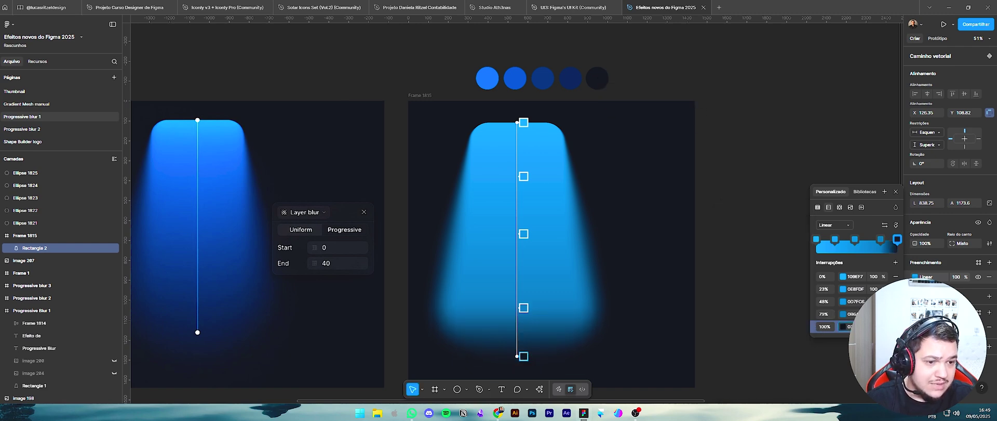
# - Lighten the gradient's 100% stop to a dark navy and set its opacity to 0%
pyautogui.click(843, 328)
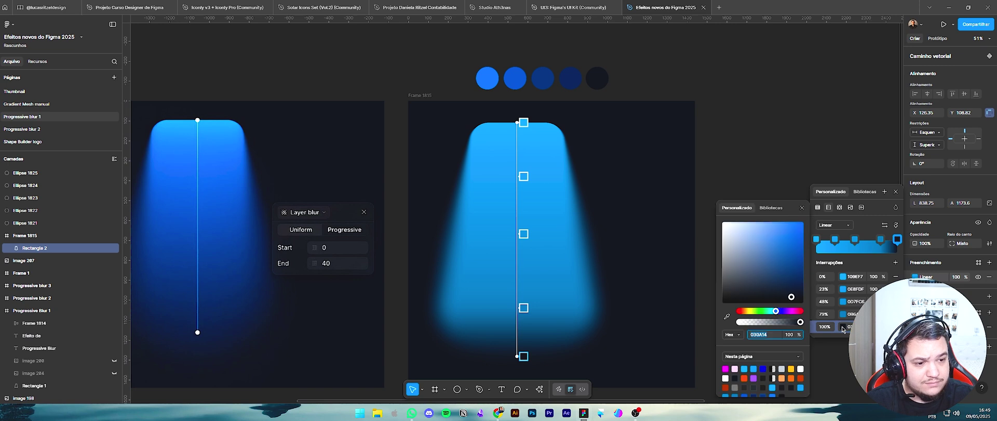
pyautogui.moveTo(792, 298); pyautogui.dragTo(793, 281)
pyautogui.press('Escape')
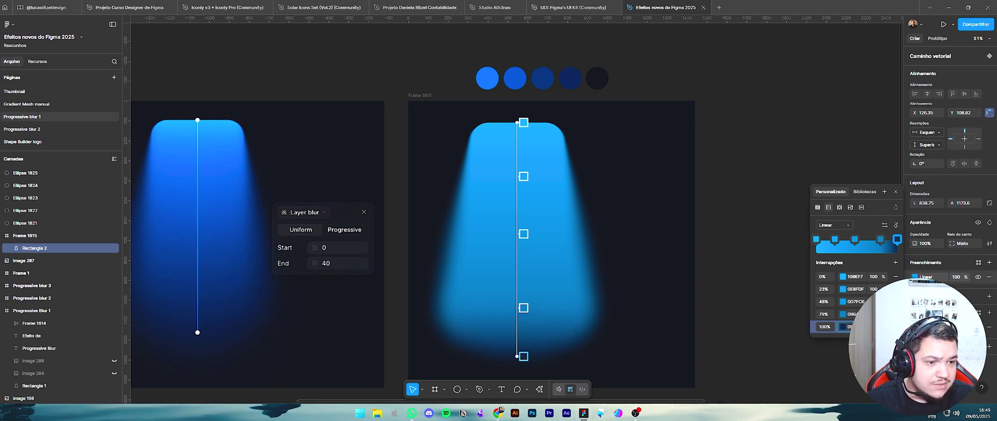
pyautogui.write('0')
pyautogui.press('Return')
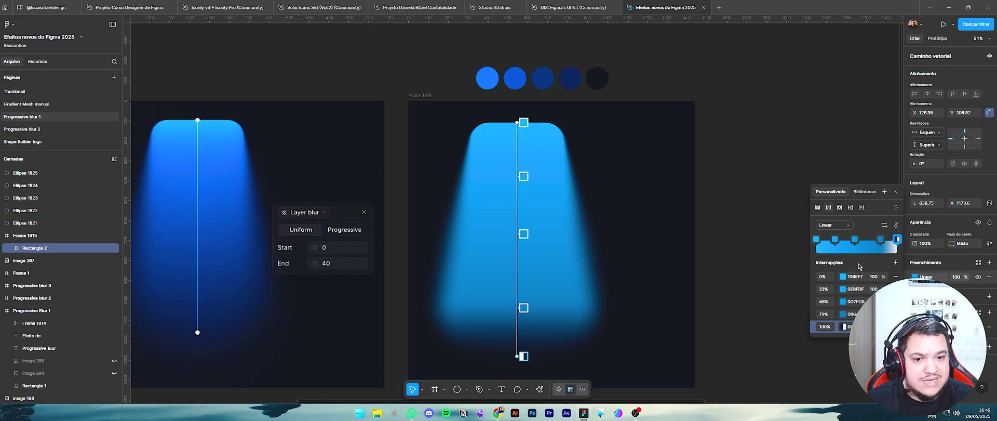
# - Set the gradient's 79% stop to the fourth circle's navy and its 48% stop to the third circle's dark blue
pyautogui.click(880, 238)
pyautogui.click(727, 317)
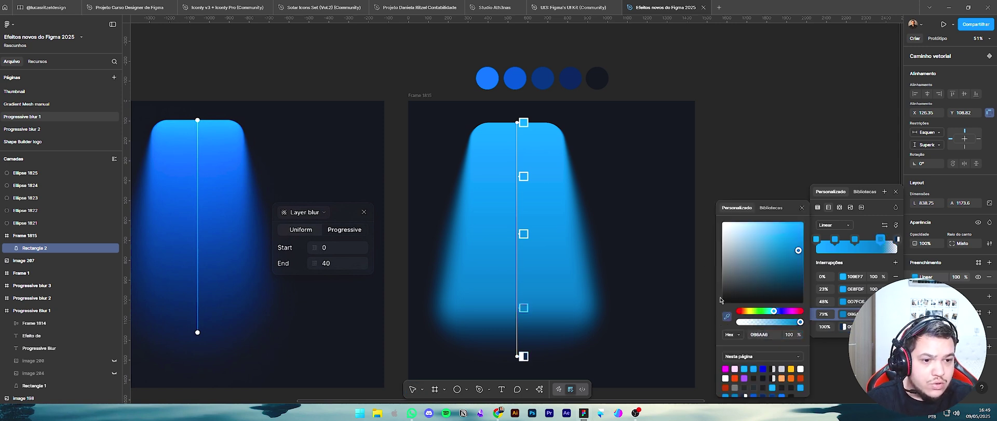
pyautogui.click(570, 79)
pyautogui.press('Escape')
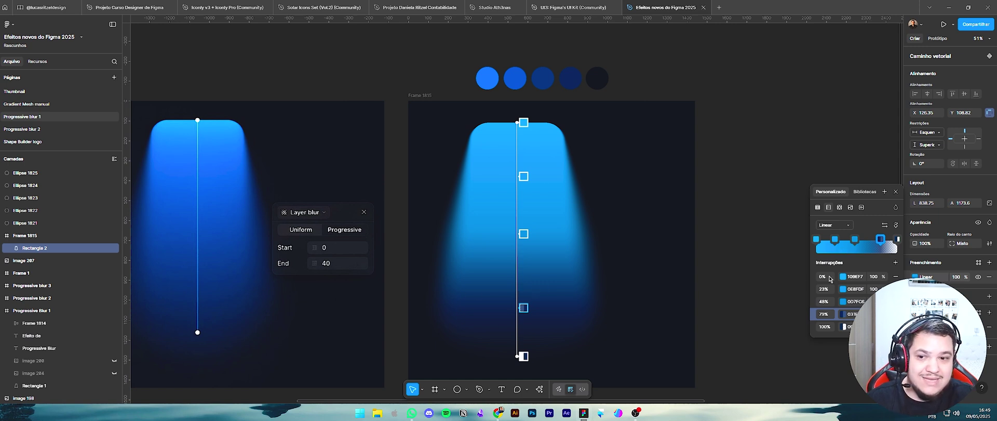
pyautogui.click(843, 302)
pyautogui.click(727, 316)
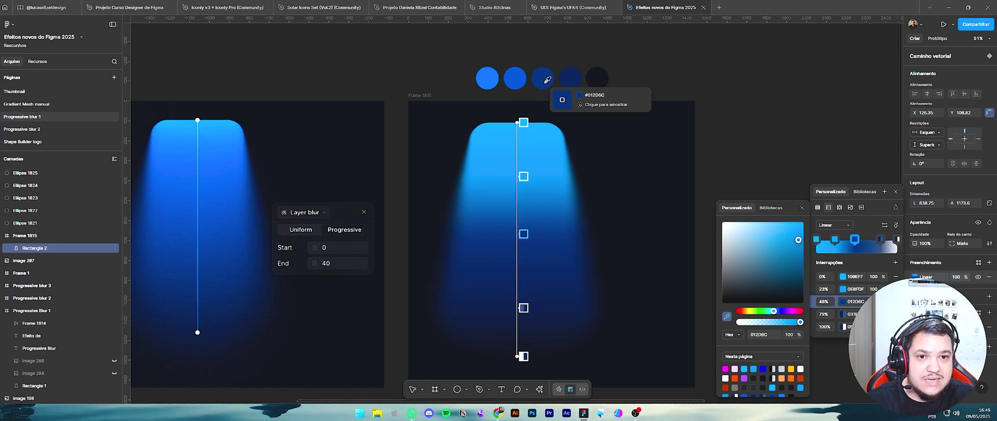
pyautogui.click(547, 80)
# - Set the gradient's 23% stop to the bright blue sampled from the first circle, and deselect the shape
pyautogui.click(836, 290)
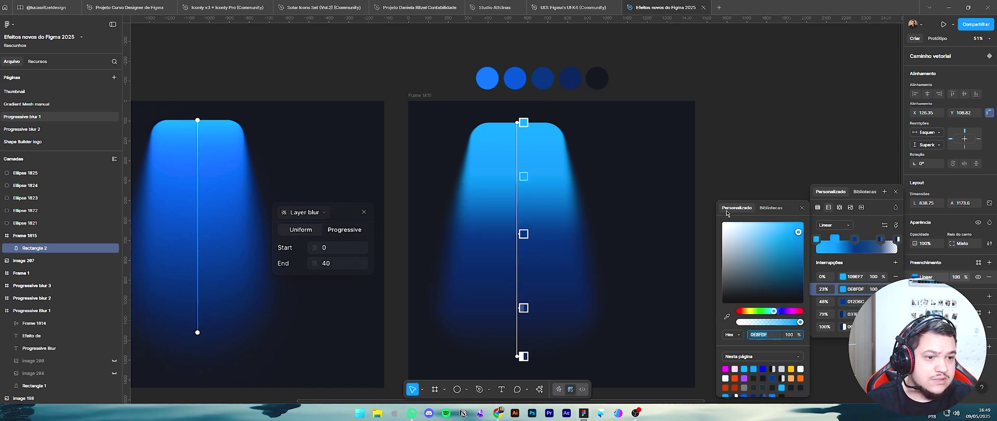
pyautogui.click(727, 316)
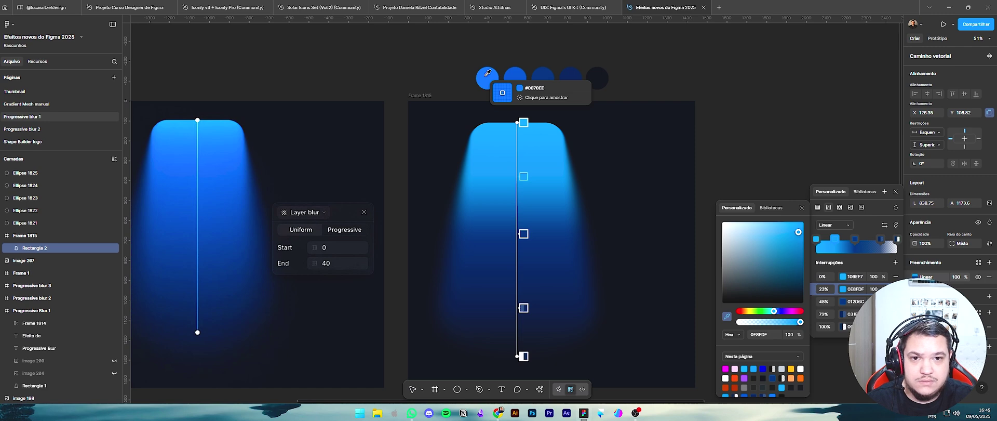
pyautogui.click(488, 75)
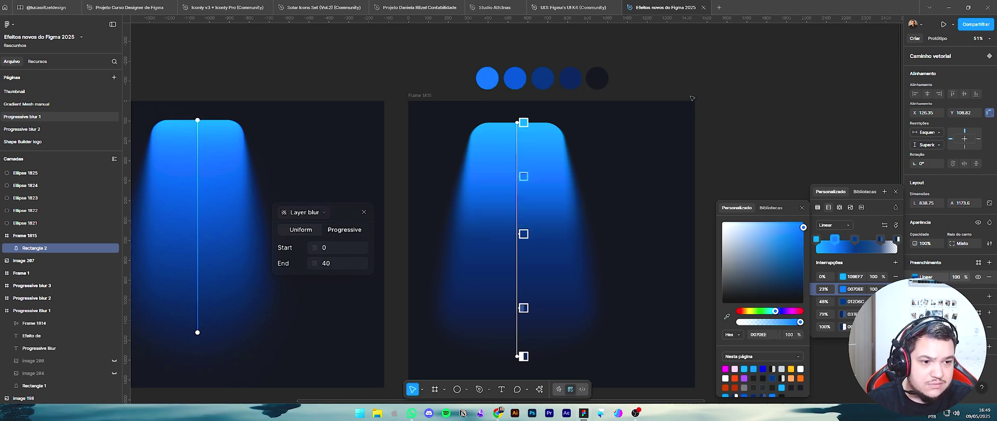
pyautogui.press('Escape')
pyautogui.press('Escape')
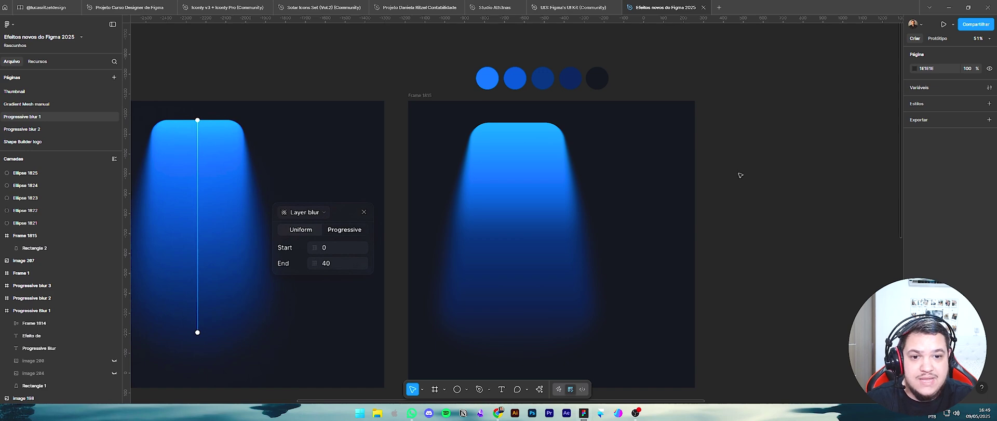
# - Set the corner radius of the light-beam vector's two lower vertices to 448
pyautogui.scroll(-2, 740, 175)
pyautogui.click(569, 271)
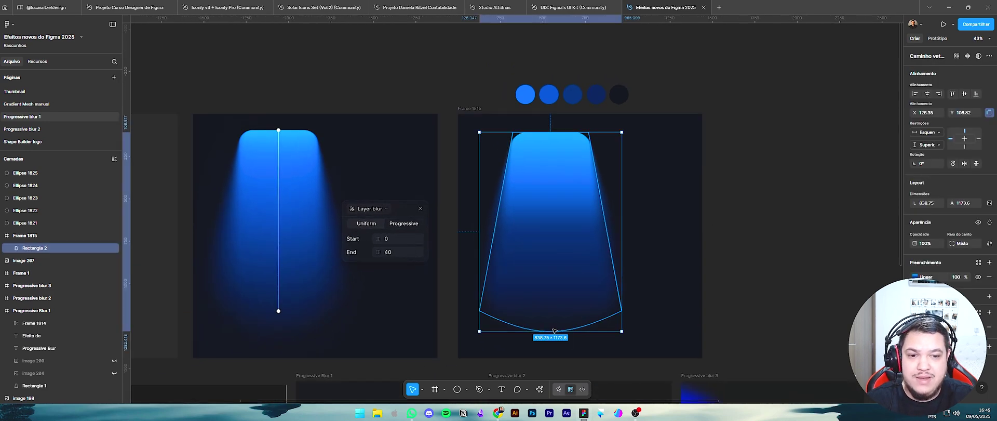
pyautogui.doubleClick(558, 272)
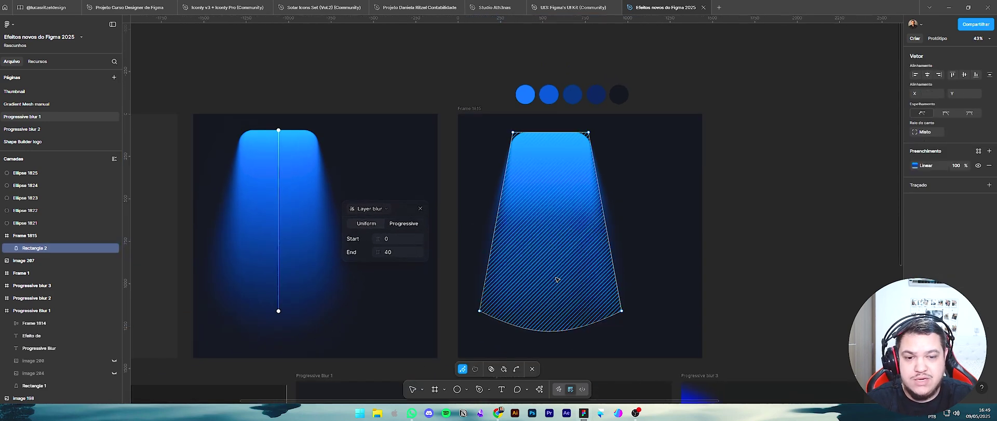
pyautogui.click(480, 311)
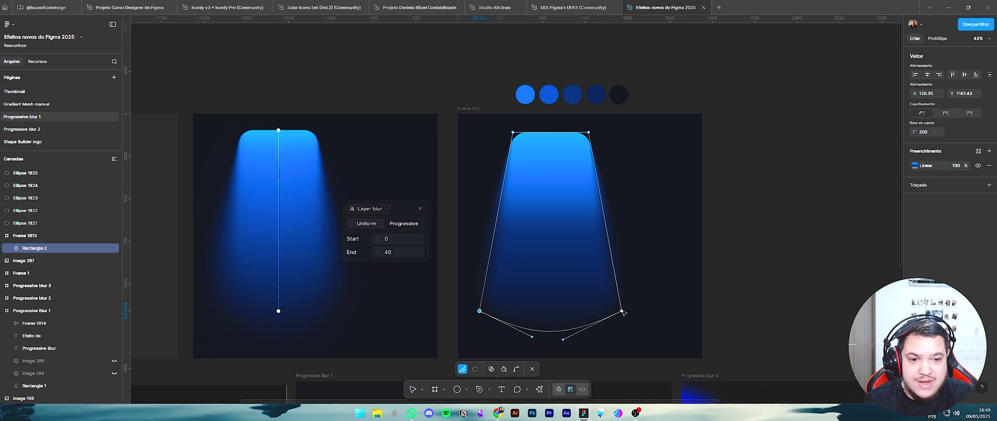
pyautogui.moveTo(915, 131); pyautogui.dragTo(858, 177)
pyautogui.click(807, 274)
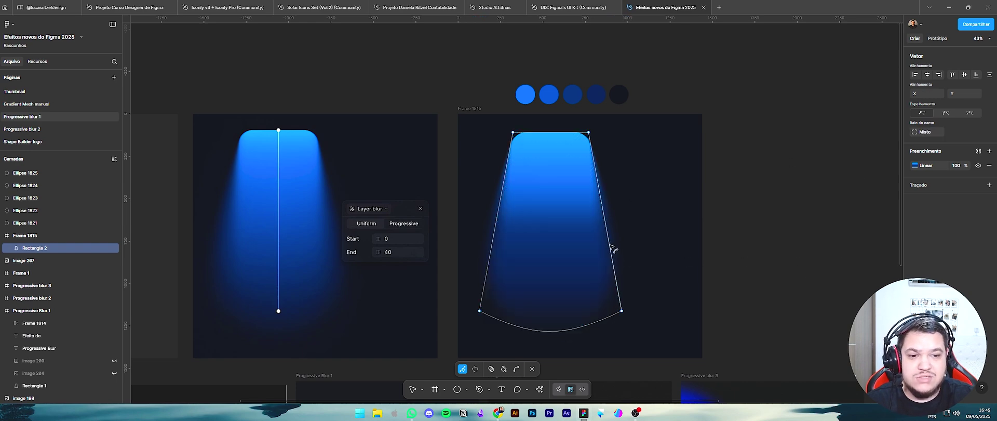
# - Bend both slanted sides of the beam shape slightly outward into symmetrical curves, and finish the vector editing
pyautogui.press('ctrl')
pyautogui.moveTo(613, 248); pyautogui.dragTo(620, 248)
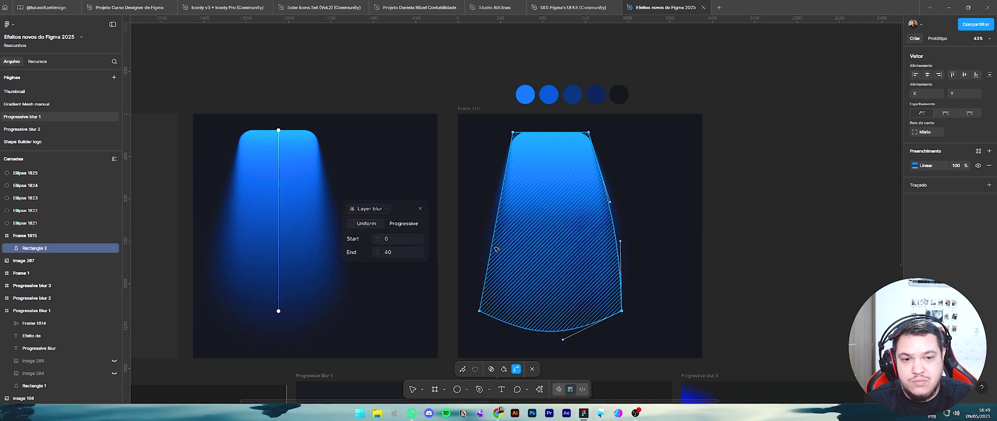
pyautogui.moveTo(492, 250); pyautogui.dragTo(487, 246)
pyautogui.click(815, 261)
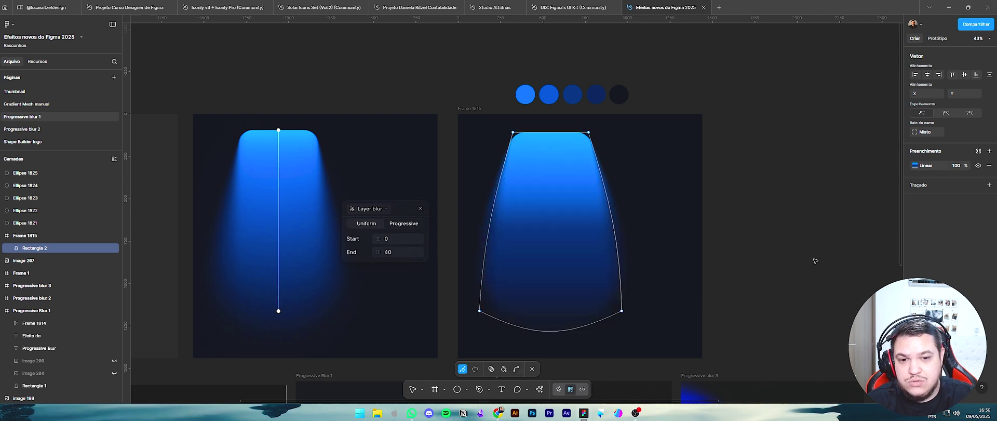
pyautogui.press('Escape')
pyautogui.press('Escape')
pyautogui.scroll(-3, 806, 245)
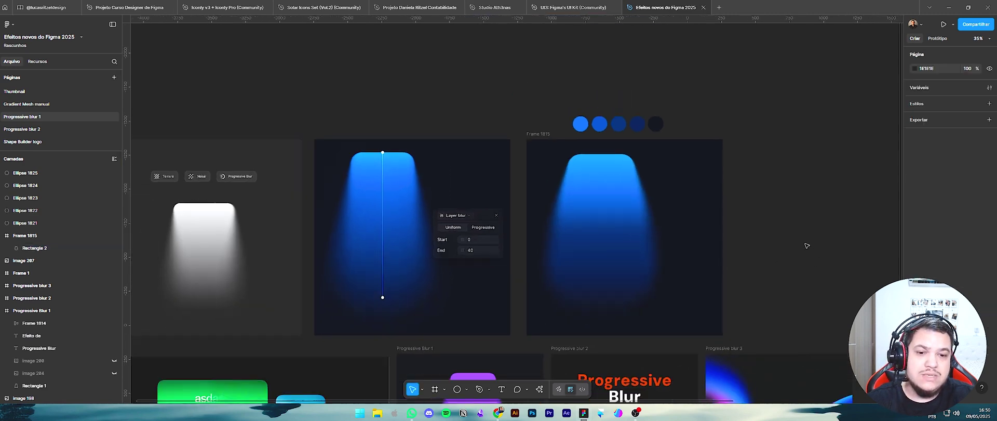
# - Shorten the beam's progressive layer blur so its end point sits slightly higher, just above the shape's middle
pyautogui.click(602, 217)
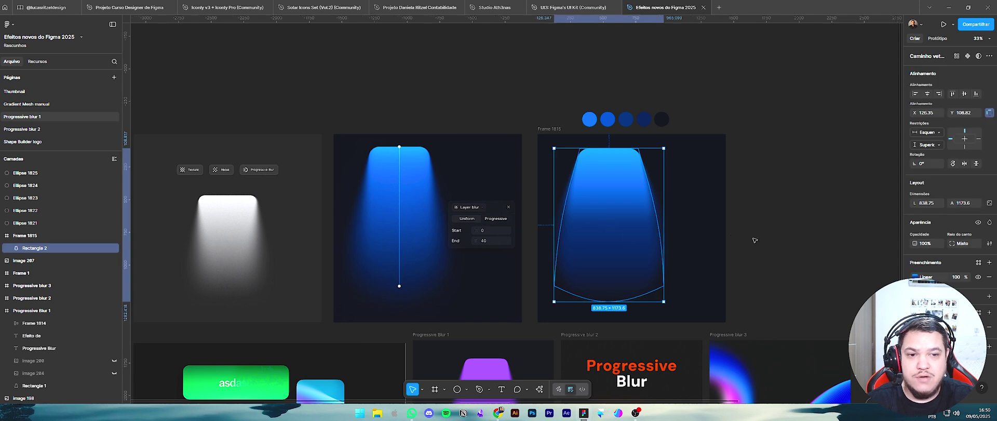
pyautogui.click(915, 326)
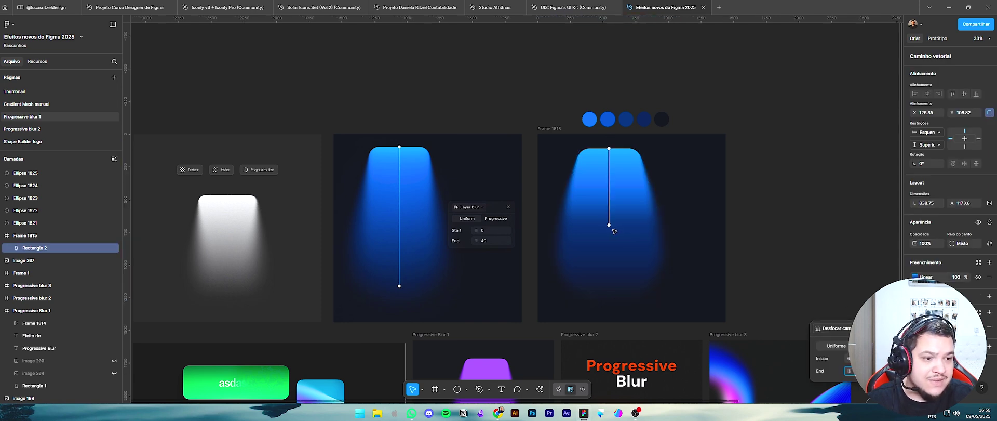
pyautogui.moveTo(609, 226)
pyautogui.mouseDown()
pyautogui.moveTo(609, 294)
pyautogui.moveTo(609, 217)
pyautogui.mouseUp()
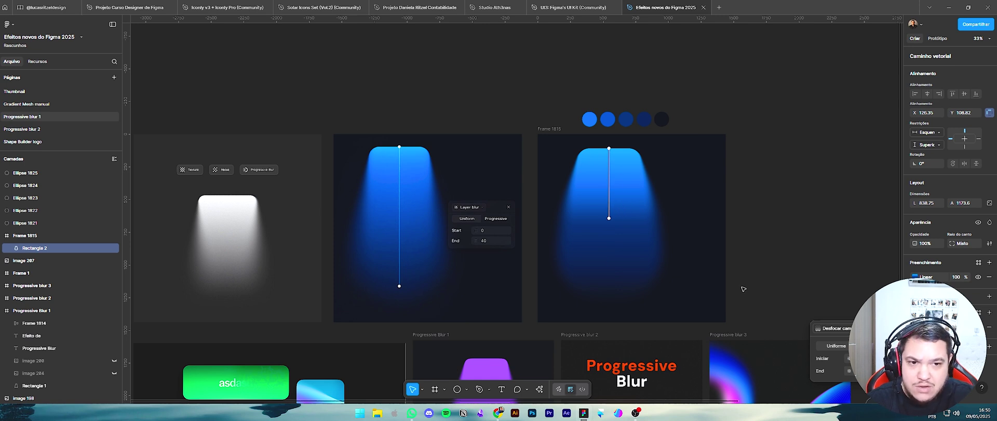
# - Set the gradient's 48% stop to a brighter blue sampled from the reference beam, and deselect the shape
pyautogui.click(915, 276)
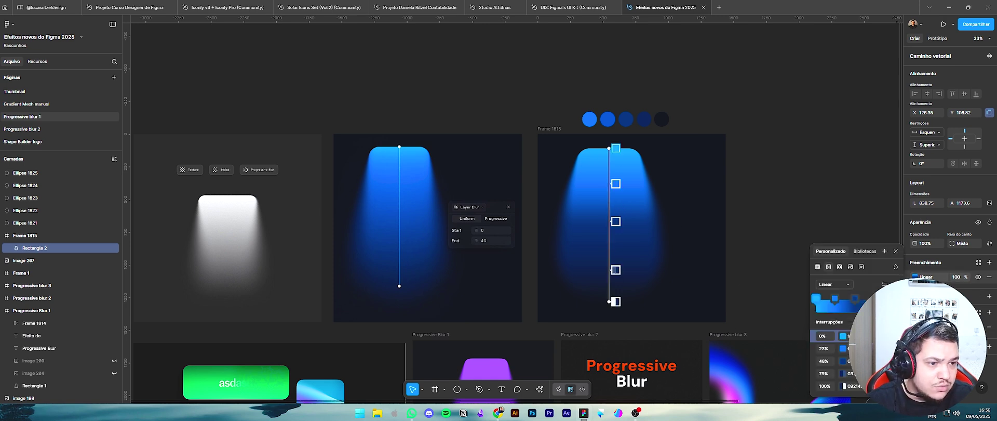
pyautogui.click(856, 299)
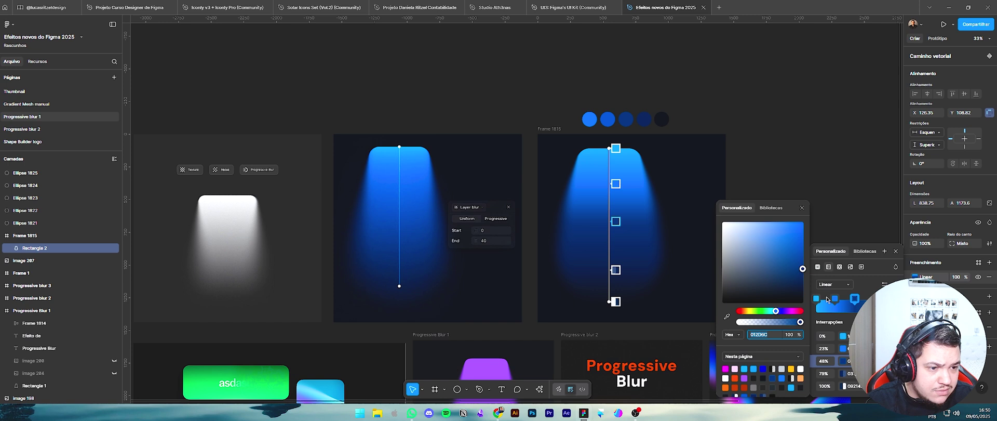
pyautogui.click(727, 317)
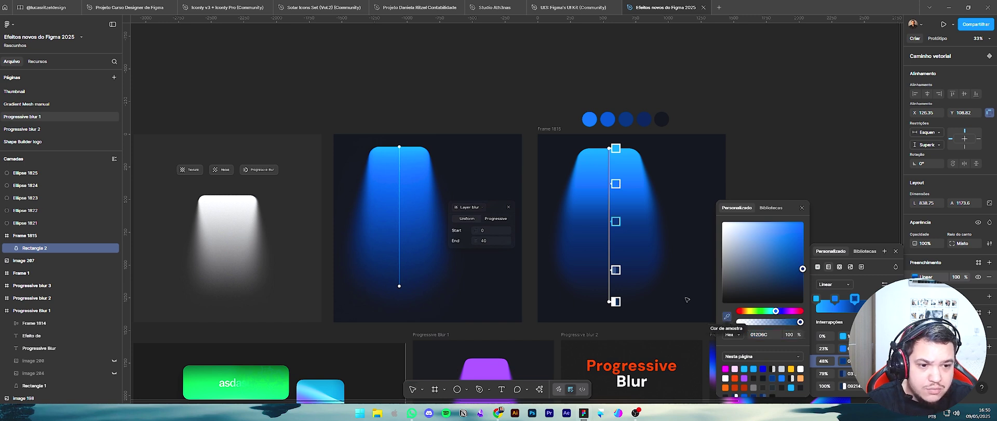
pyautogui.click(413, 196)
pyautogui.click(816, 153)
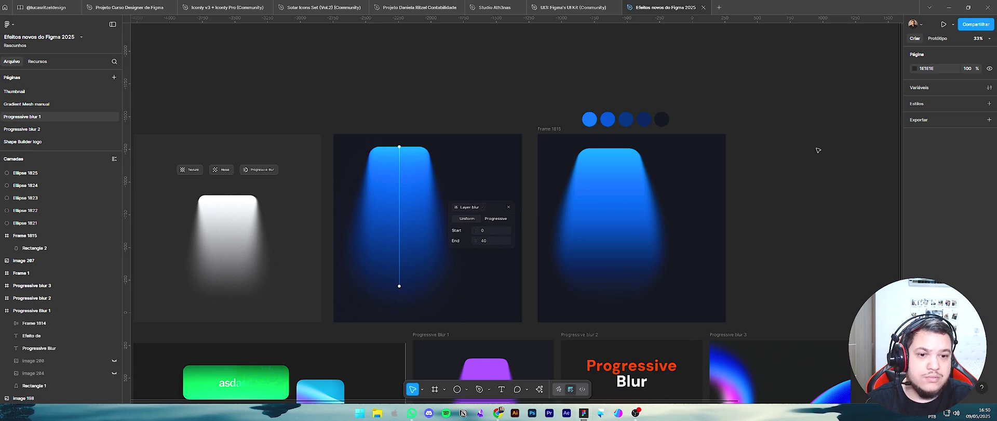
# - Widen the beam's base by moving its lower right vertex to about X 1018 and its lower left vertex to about X 99
pyautogui.scroll(-5, 514, 231)
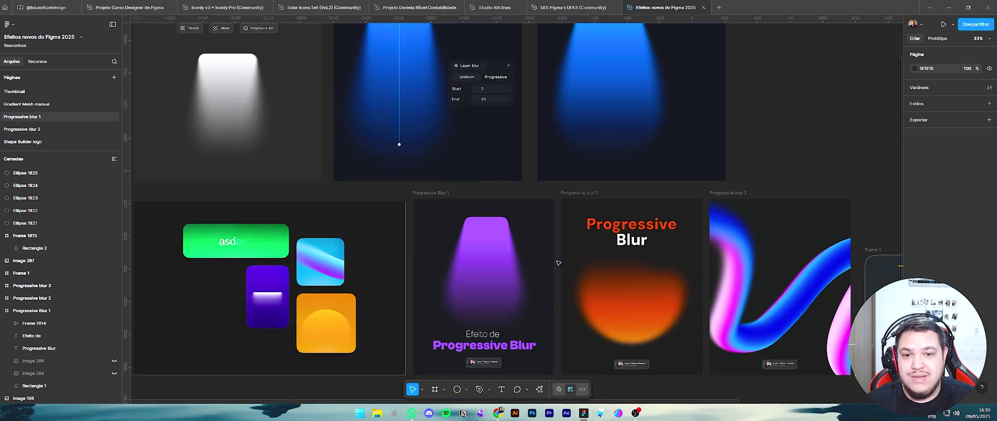
pyautogui.scroll(4, 479, 255)
pyautogui.click(649, 218)
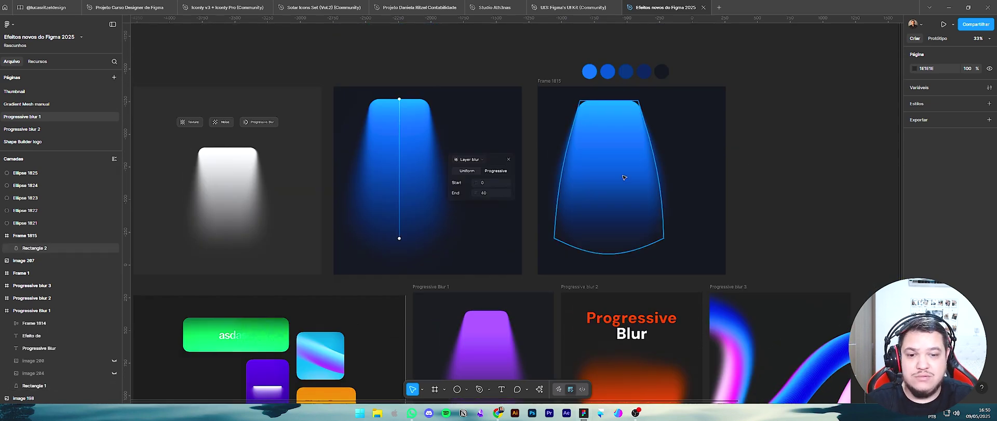
pyautogui.press('Return')
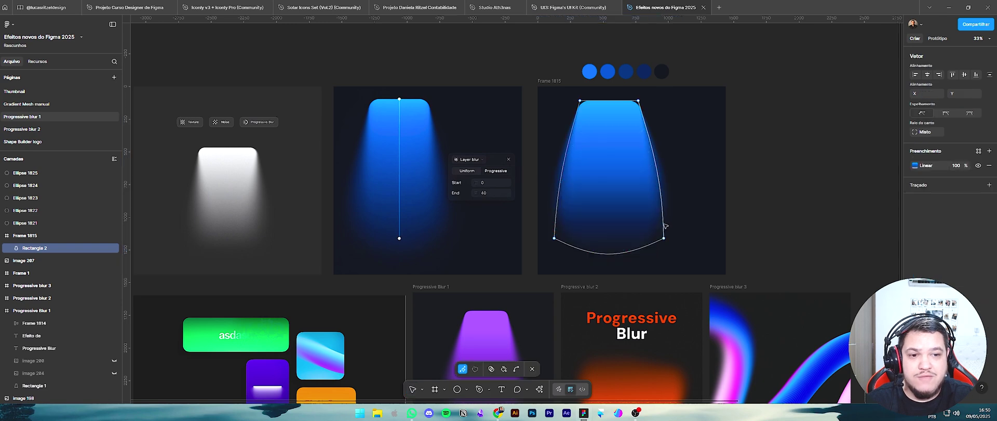
pyautogui.click(664, 239)
pyautogui.moveTo(664, 238); pyautogui.dragTo(671, 239)
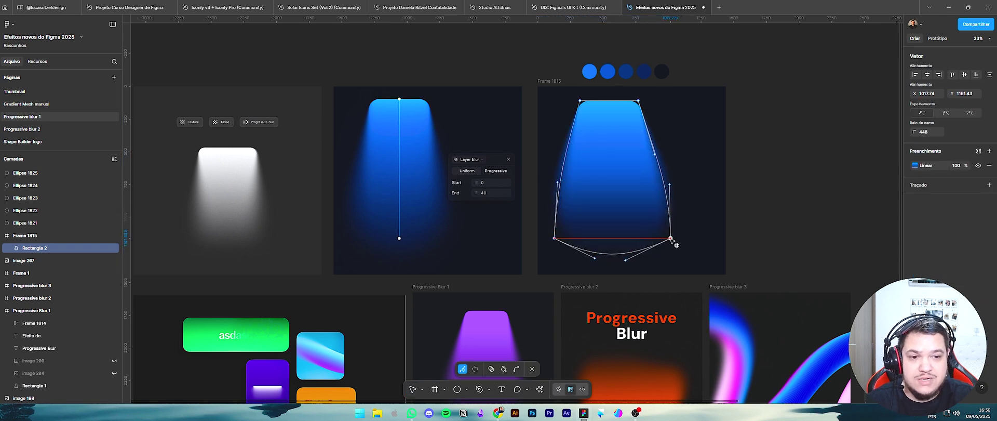
pyautogui.click(566, 226)
pyautogui.moveTo(554, 237); pyautogui.dragTo(551, 238)
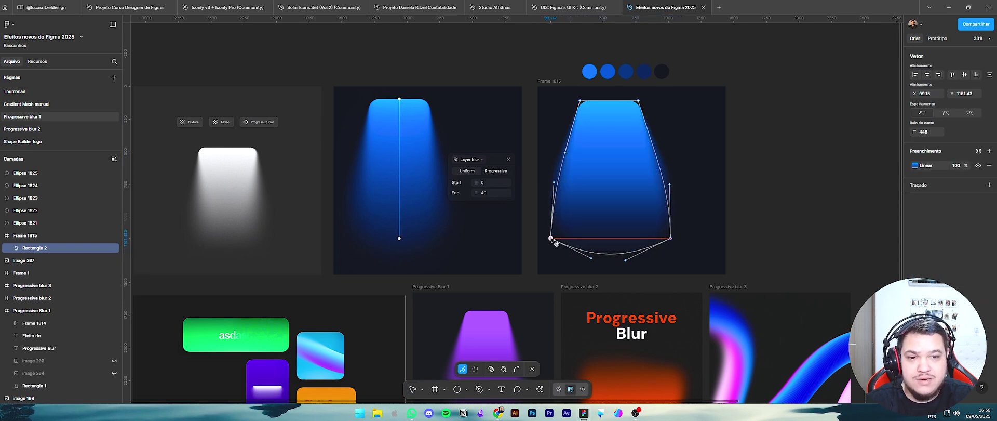
pyautogui.click(779, 219)
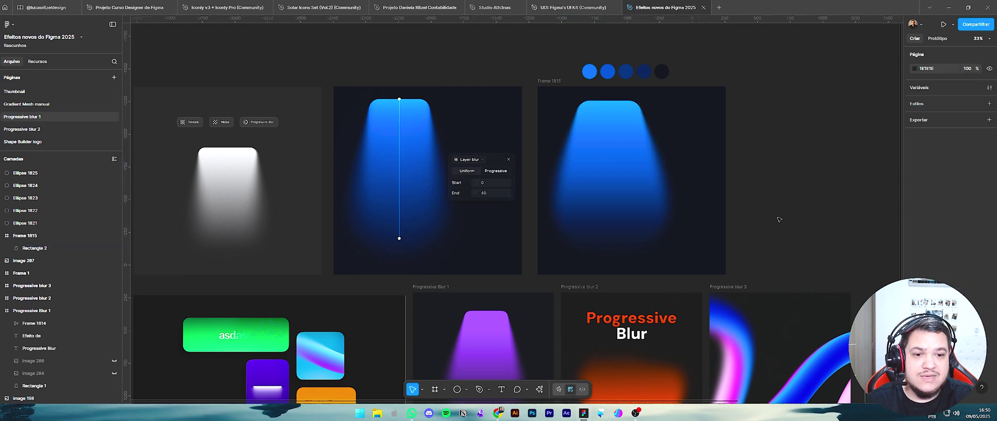
# - Add a uniform background blur effect to the beam shape, adjust its blur amount, and deselect the shape
pyautogui.scroll(-3, 779, 219)
pyautogui.hscroll(3, 687, 216)
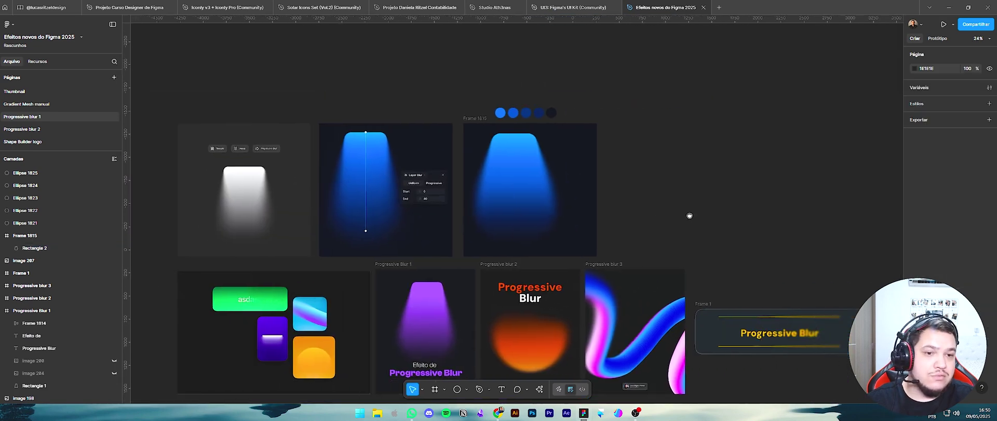
pyautogui.click(548, 189)
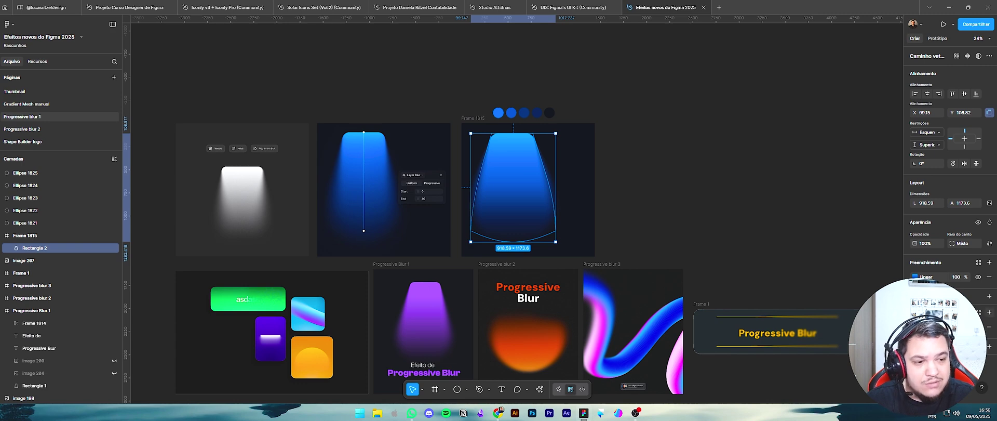
pyautogui.click(990, 312)
pyautogui.click(846, 293)
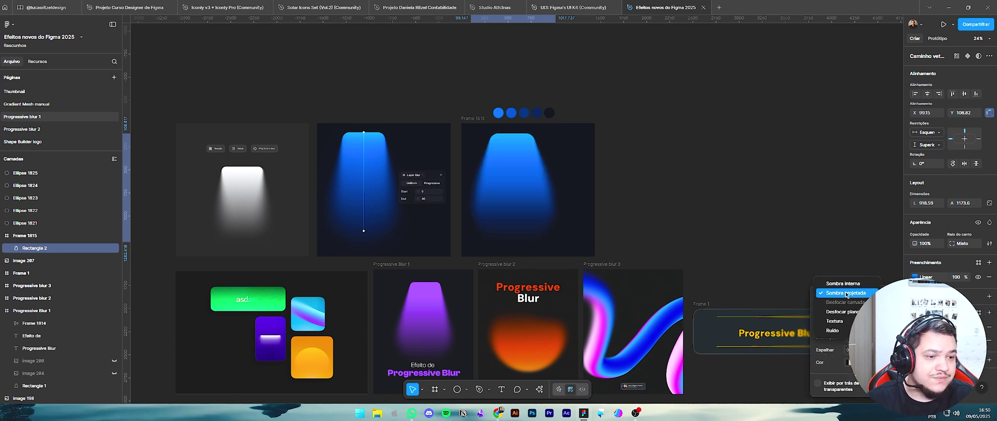
pyautogui.click(849, 313)
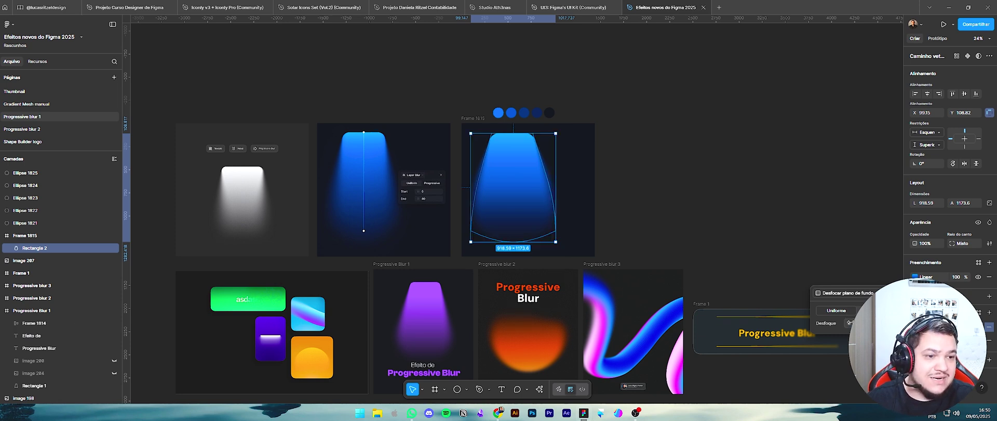
pyautogui.moveTo(849, 322); pyautogui.dragTo(528, 322)
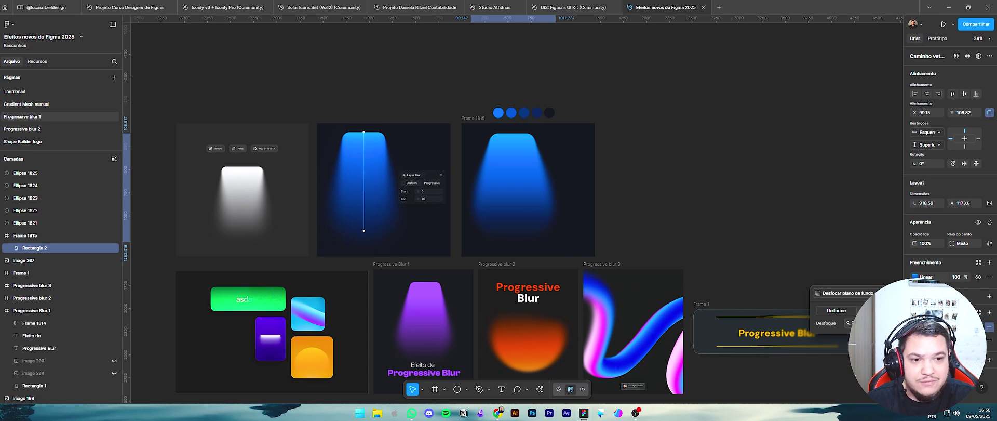
pyautogui.moveTo(849, 322); pyautogui.dragTo(849, 323)
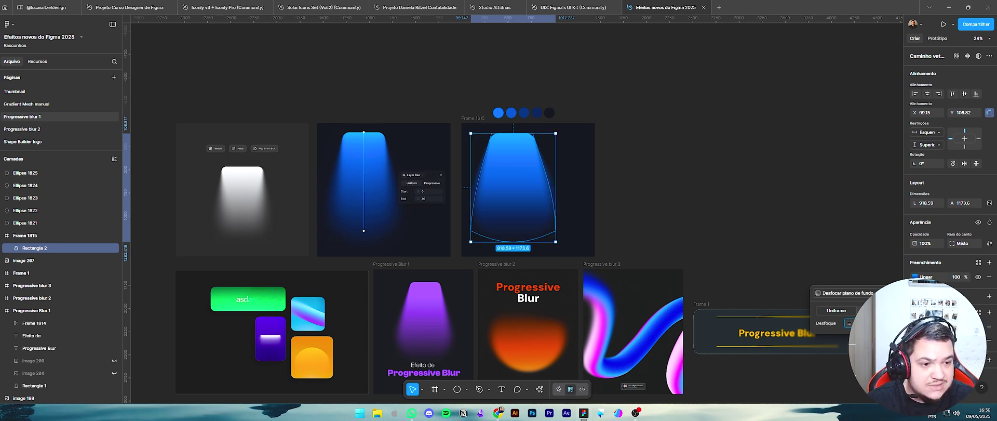
pyautogui.click(672, 210)
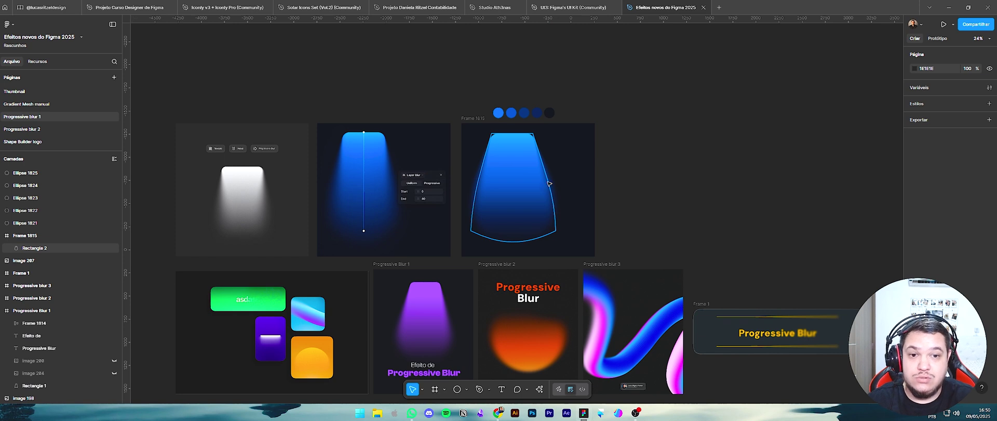
# - Examine the white-beam reference, the coloured card examples and the yellow "Progressive Blur" banner for uses of the effect
pyautogui.scroll(-2, 759, 236)
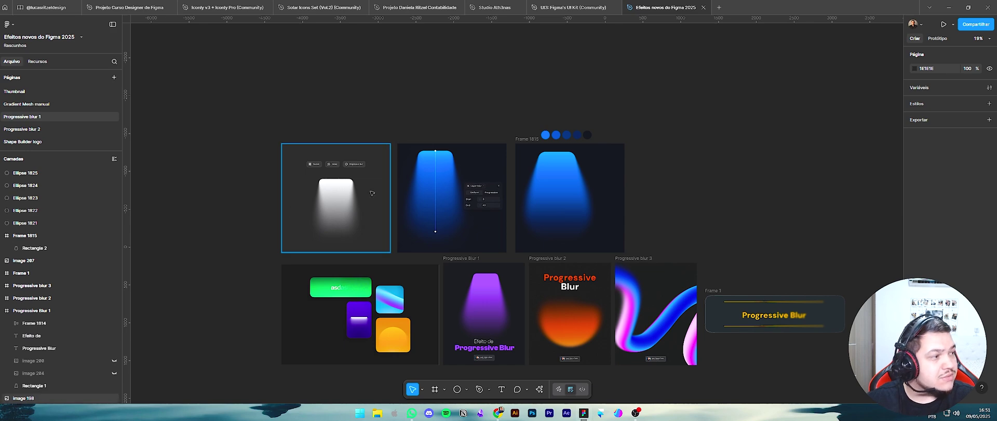
pyautogui.scroll(5, 324, 202)
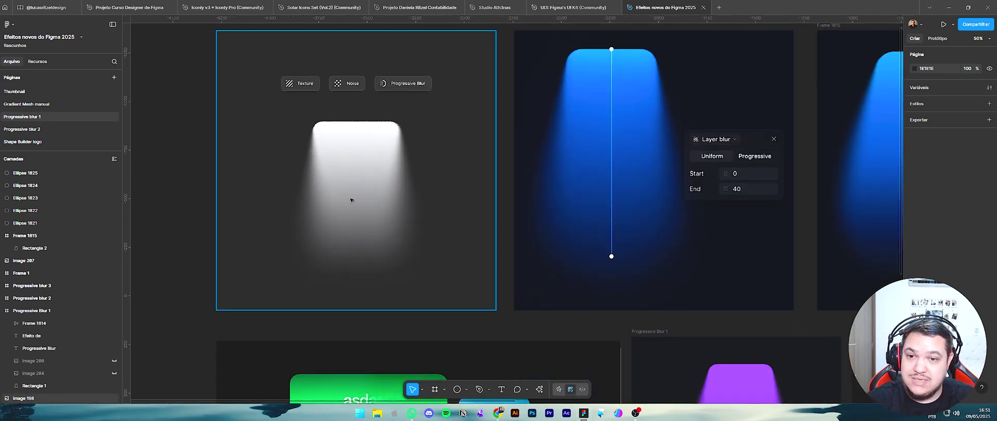
pyautogui.scroll(-5, 357, 241)
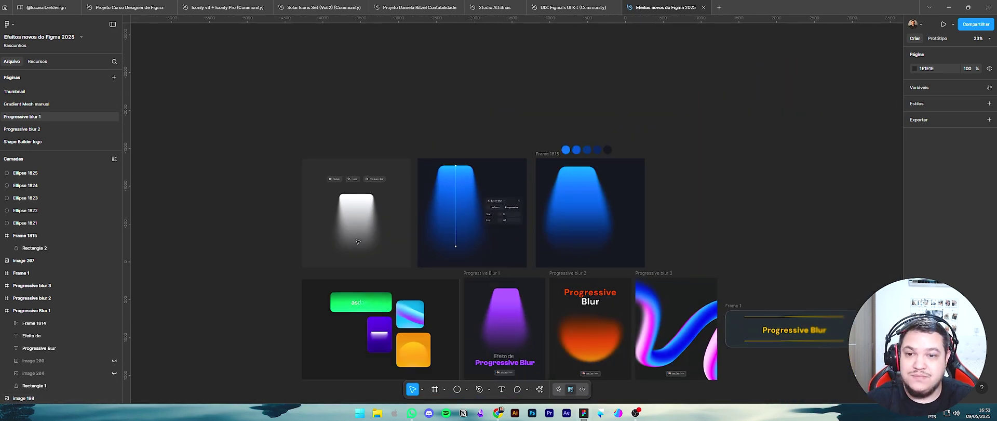
pyautogui.scroll(-3, 357, 241)
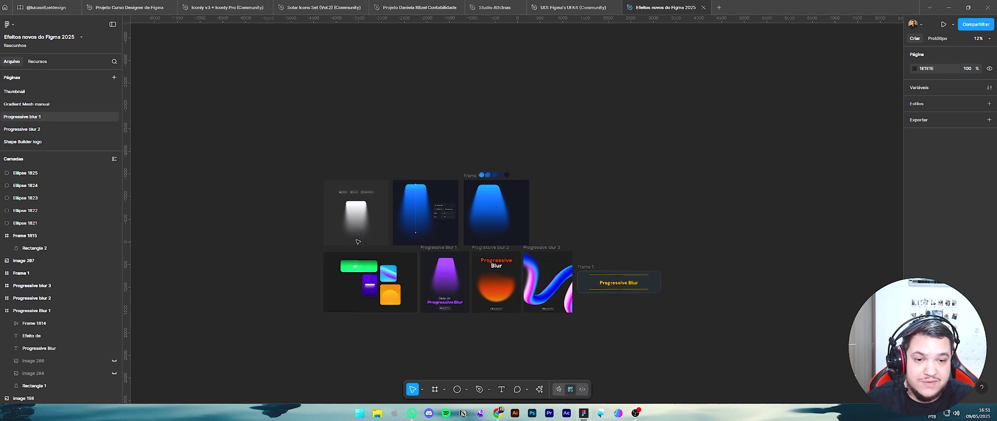
pyautogui.scroll(8, 345, 210)
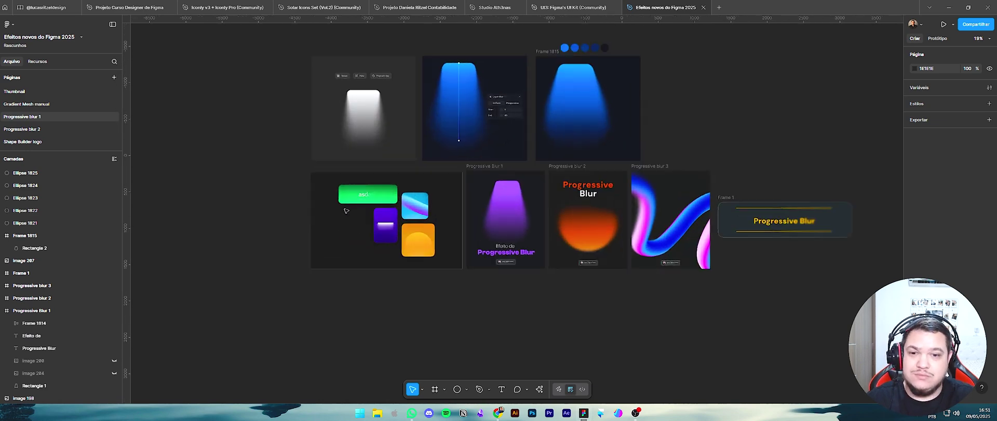
pyautogui.scroll(5, 453, 169)
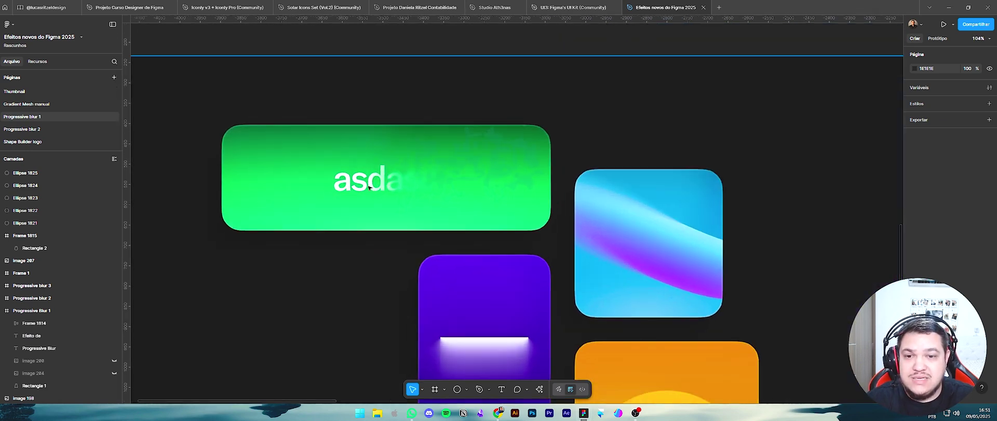
pyautogui.scroll(-10, 426, 191)
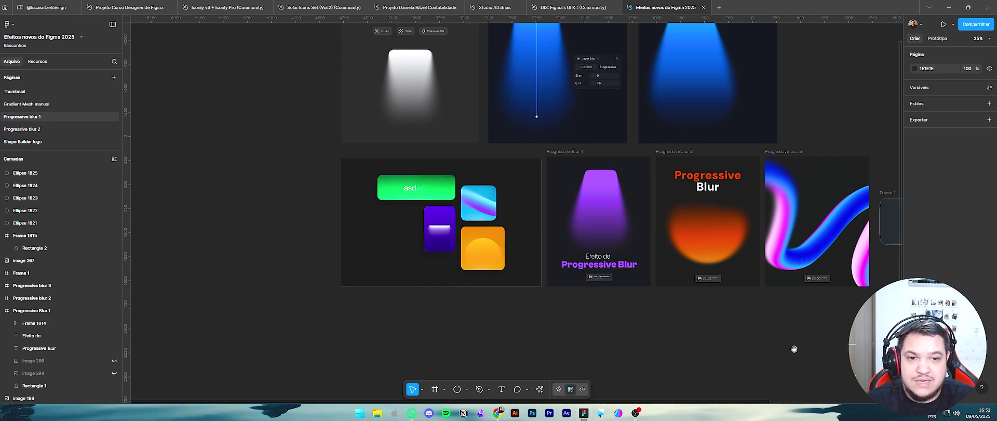
pyautogui.moveTo(790, 348); pyautogui.dragTo(363, 338)
pyautogui.scroll(4, 561, 243)
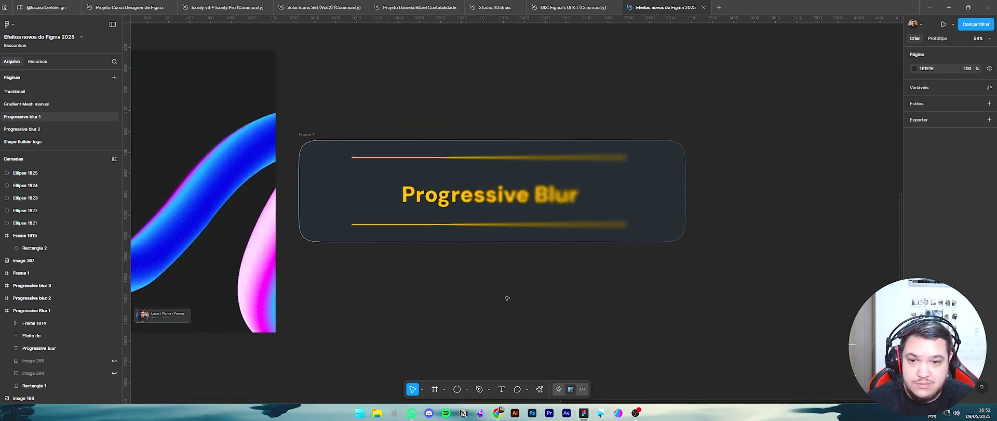
# - Move the yellow "Progressive Blur" banner frame up to X 1366, Y 228, and deselect it
pyautogui.moveTo(481, 169); pyautogui.dragTo(483, 121)
pyautogui.hotkey('ctrl', 'z')
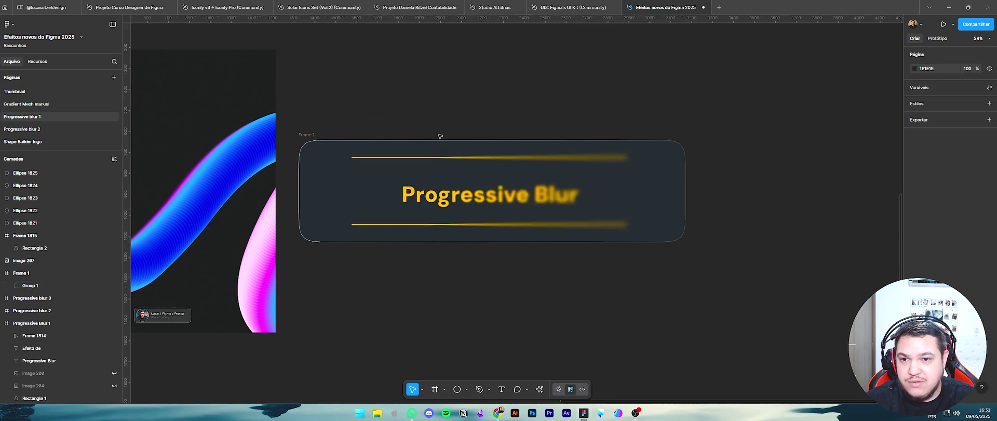
pyautogui.moveTo(305, 130); pyautogui.dragTo(314, 43)
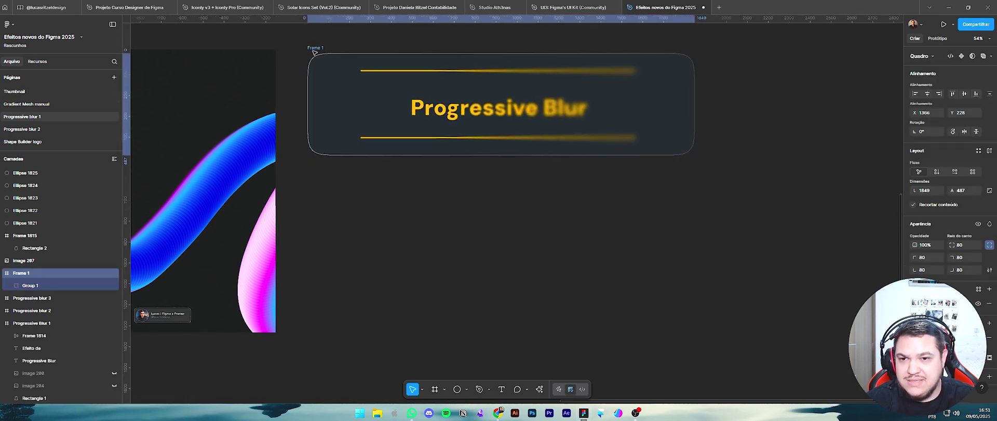
pyautogui.click(380, 242)
# - Draw a rectangle about 1849 × 536 below the banner, filled with the dark background colour sampled from the banner
pyautogui.press('r')
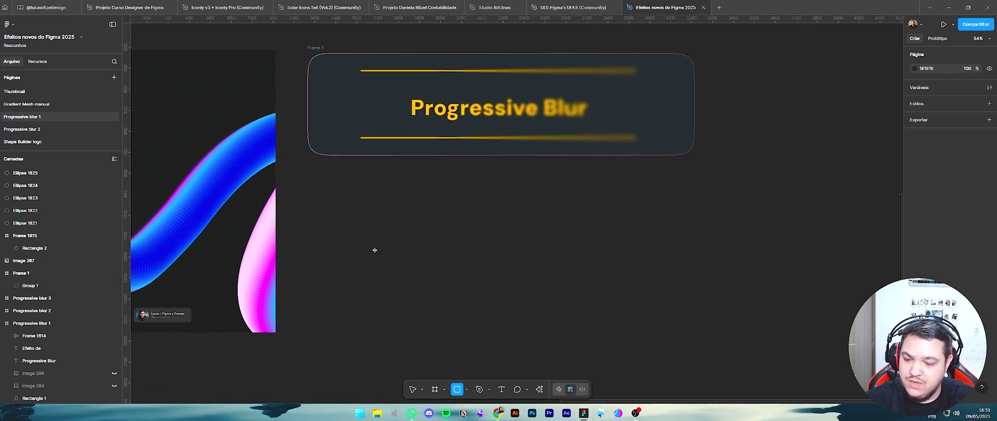
pyautogui.moveTo(307, 186); pyautogui.dragTo(695, 298)
pyautogui.press('i')
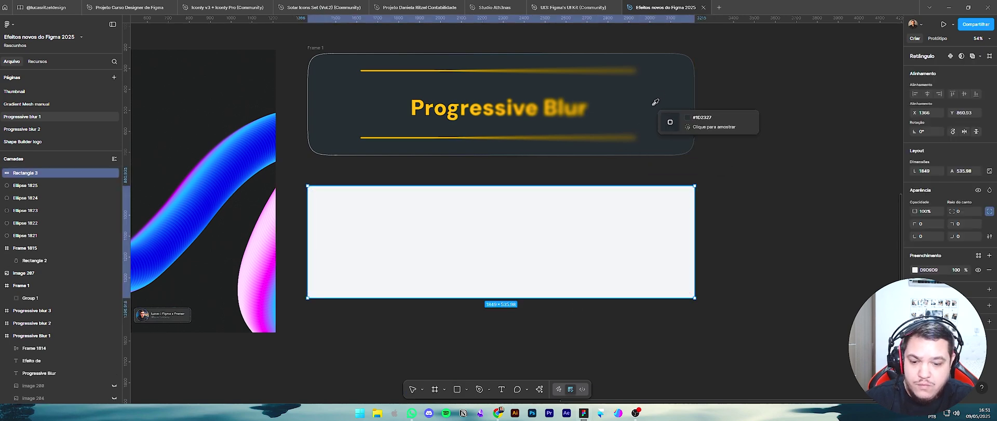
pyautogui.click(658, 100)
pyautogui.click(792, 210)
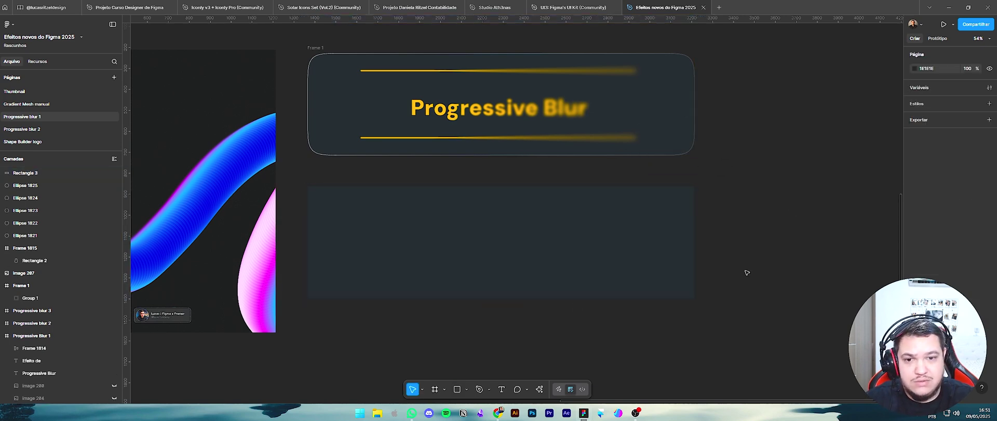
# - Add the text "Progressive Blur" and centre it on the new dark rectangle
pyautogui.press('t')
pyautogui.click(422, 236)
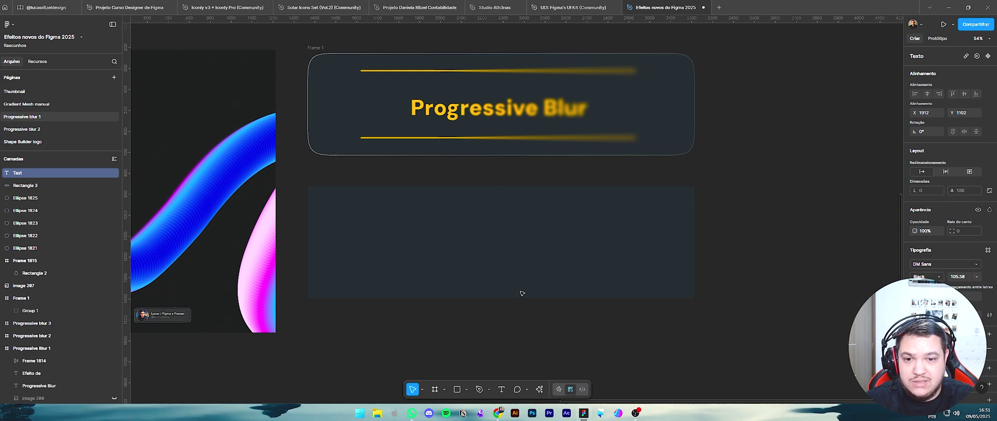
pyautogui.write('Progr')
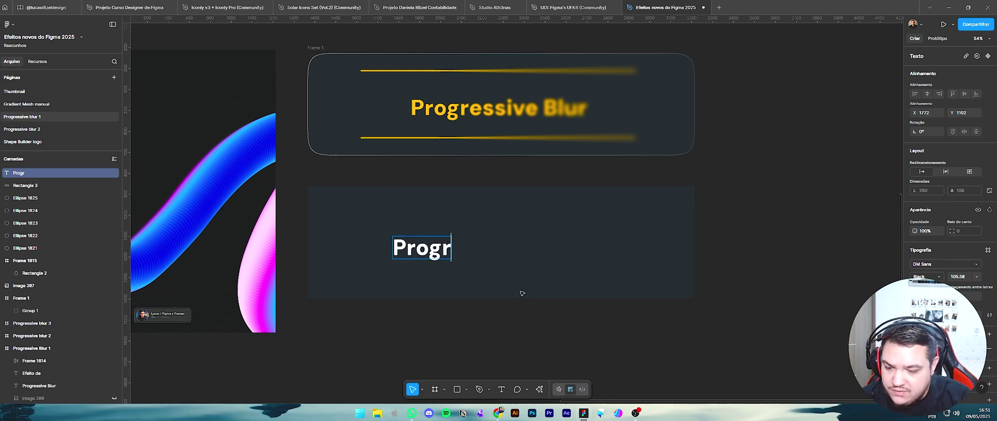
pyautogui.write('essive Blur')
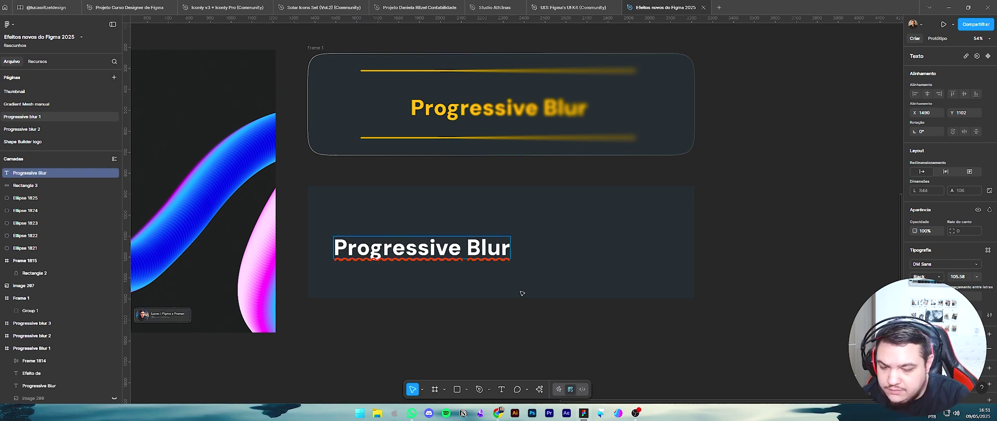
pyautogui.press('Escape')
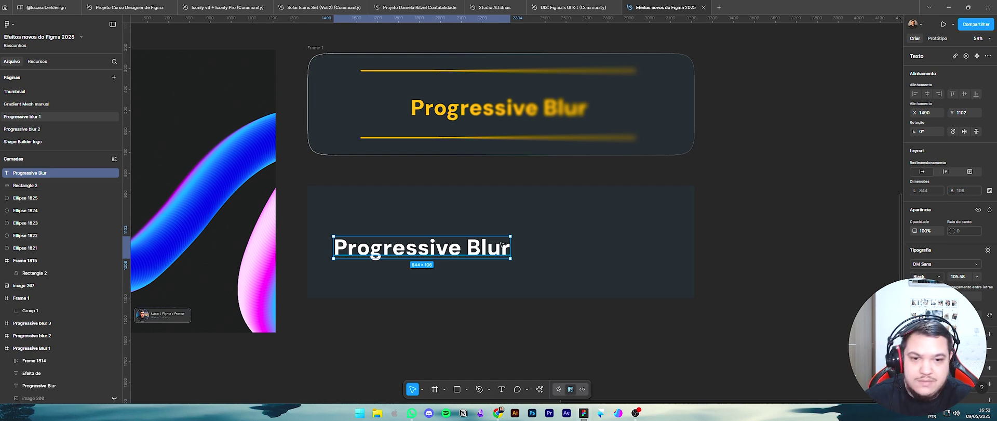
pyautogui.moveTo(472, 244); pyautogui.dragTo(551, 239)
pyautogui.click(522, 359)
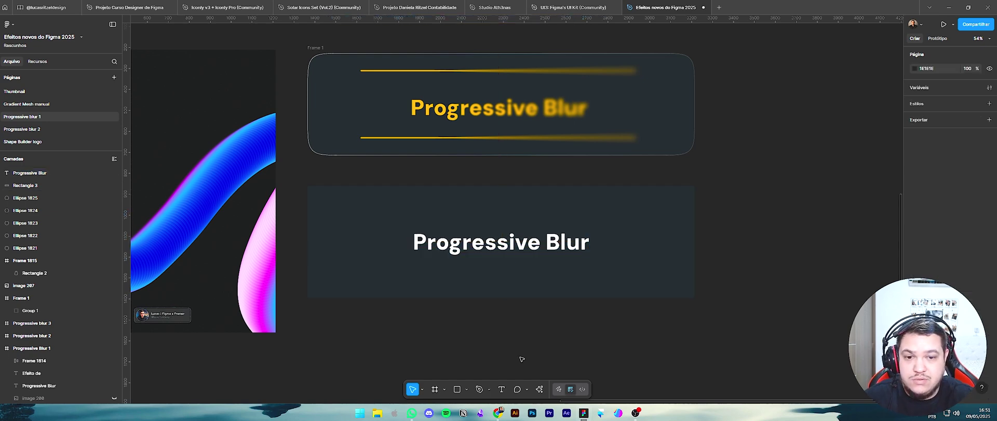
# - Draw horizontal lines about 1507 long above and below the text, and colour lines and text with the banner's yellow
pyautogui.press('l')
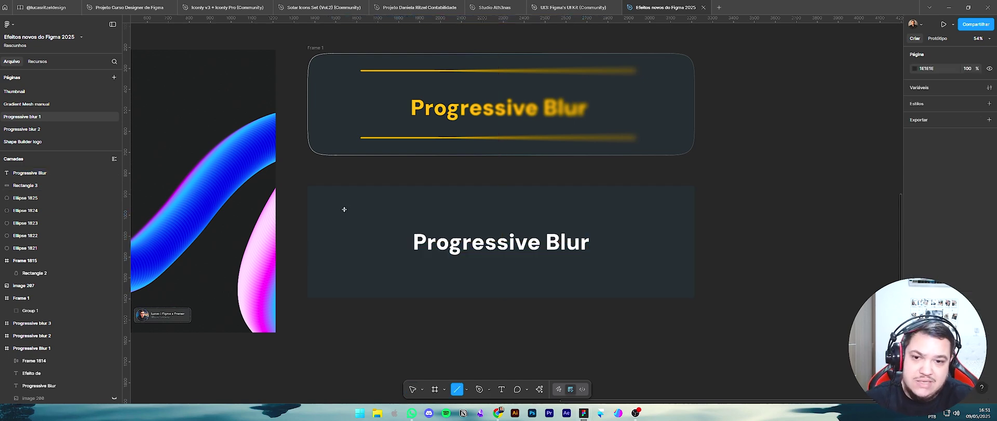
pyautogui.moveTo(340, 208)
pyautogui.mouseDown()
pyautogui.moveTo(656, 207)
pyautogui.moveTo(617, 256)
pyautogui.moveTo(615, 278)
pyautogui.mouseUp()
pyautogui.keyDown('shift'); pyautogui.click(620, 209); pyautogui.keyUp('shift')
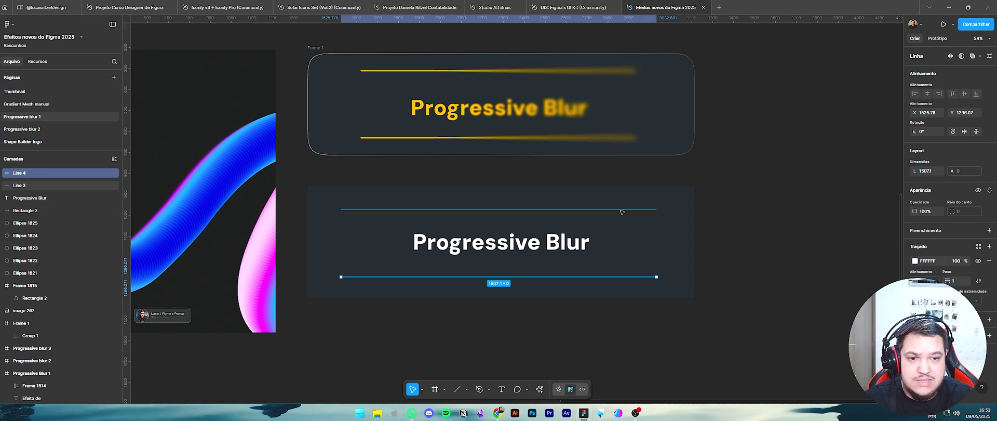
pyautogui.keyDown('shift'); pyautogui.click(484, 251); pyautogui.keyUp('shift')
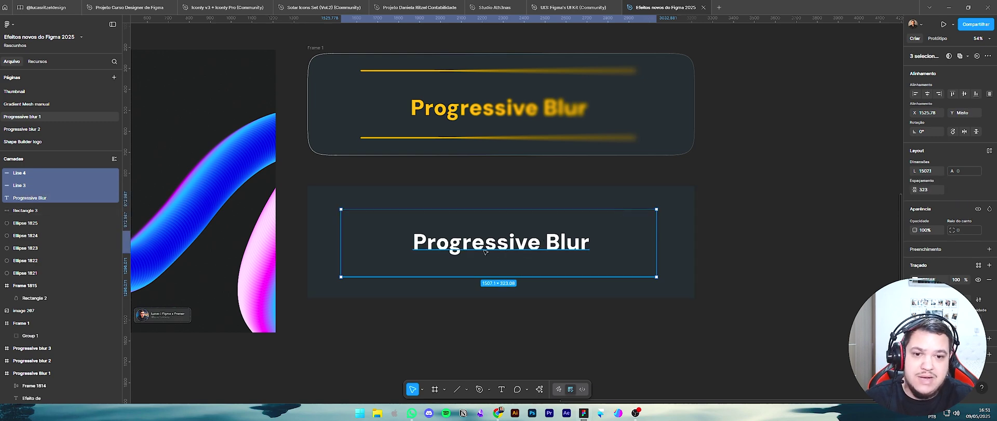
pyautogui.press('i')
pyautogui.click(444, 119)
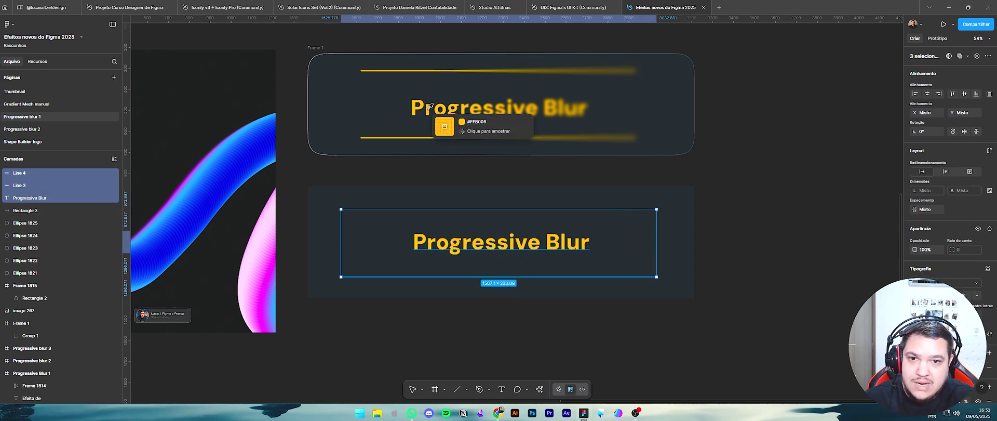
pyautogui.click(770, 253)
# - Thicken the stroke of the two yellow lines around the new text
pyautogui.click(626, 210)
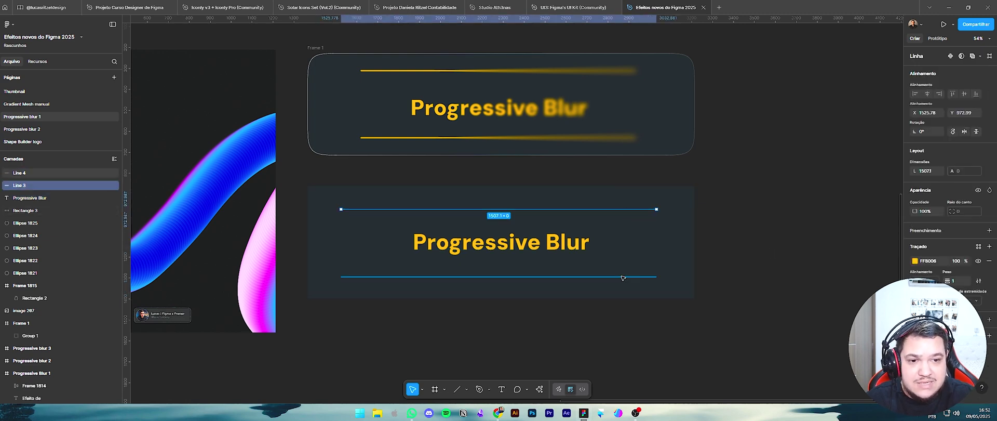
pyautogui.keyDown('shift'); pyautogui.click(623, 276); pyautogui.keyUp('shift')
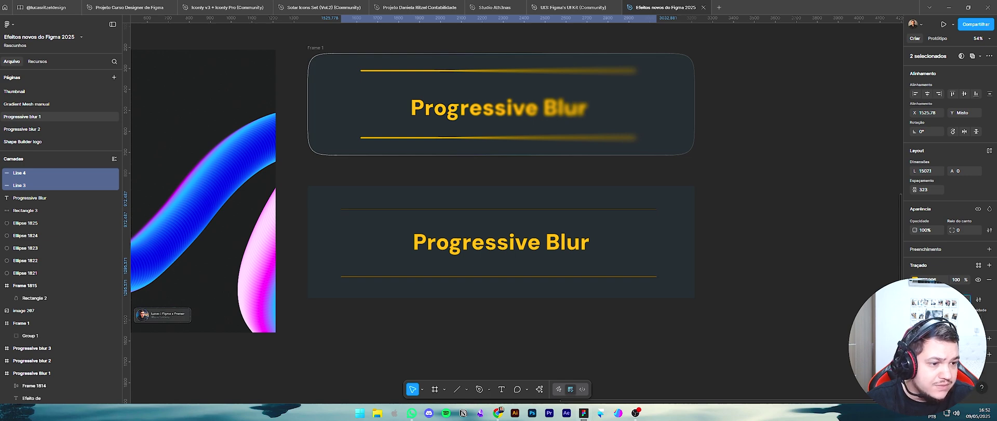
pyautogui.press('Up')
pyautogui.press('Up')
pyautogui.press('Up')
pyautogui.press('Up')
pyautogui.press('Up')
pyautogui.press('Up')
pyautogui.press('Up')
pyautogui.press('Up')
pyautogui.press('Up')
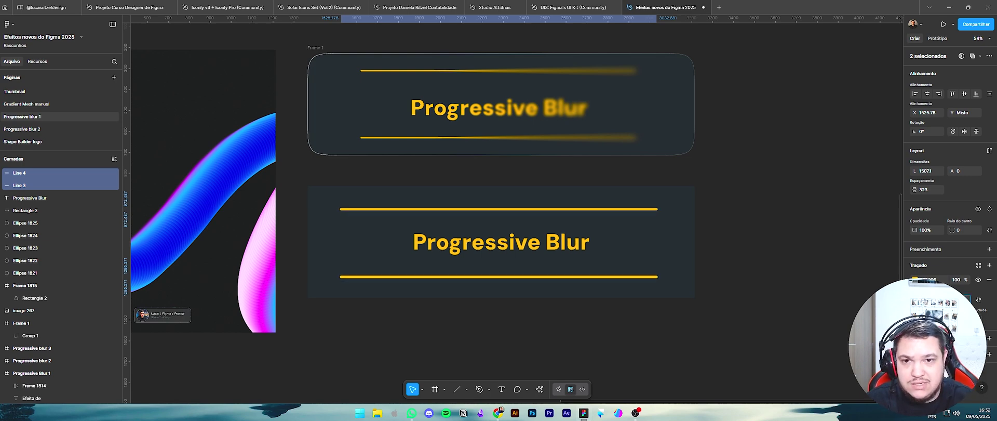
pyautogui.press('Up')
pyautogui.click(786, 284)
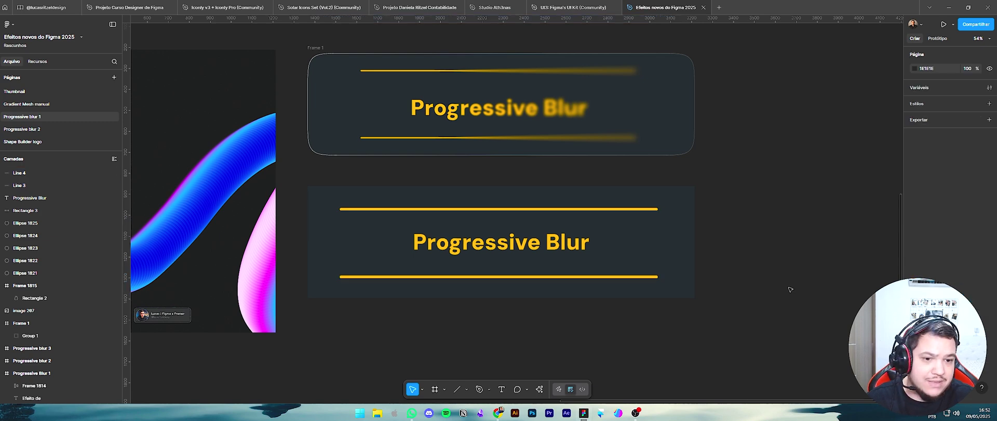
# - Group the new "Progressive Blur" text with its two yellow lines
pyautogui.scroll(-3, 785, 284)
pyautogui.moveTo(643, 235); pyautogui.dragTo(612, 280)
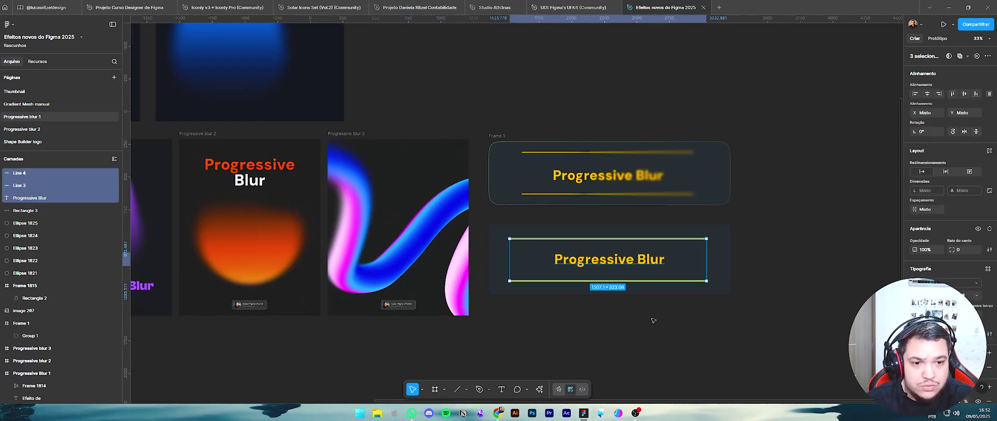
pyautogui.hotkey('ctrl', 'g')
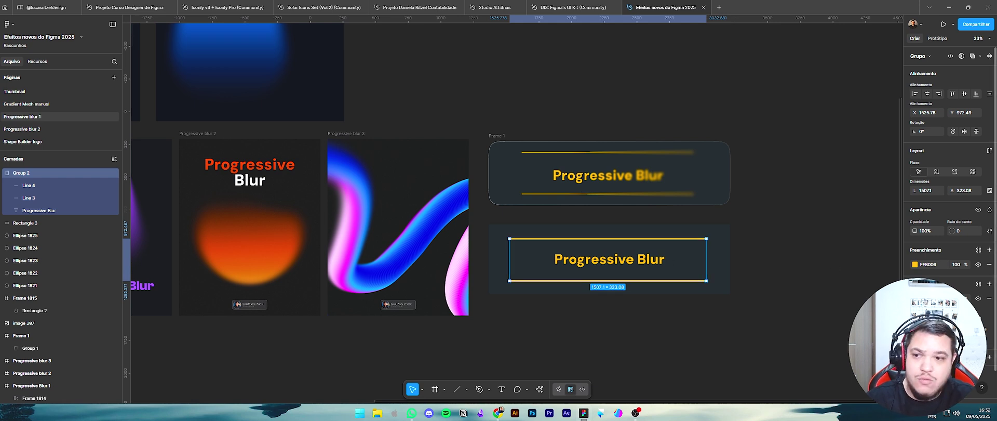
# - Add a layer blur effect to the text and lines group and make it progressive
pyautogui.scroll(-1, 951, 161)
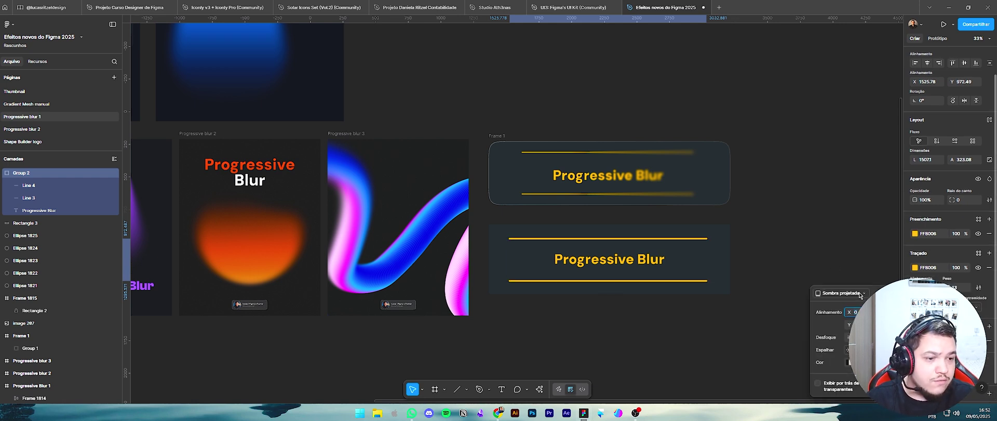
pyautogui.click(859, 295)
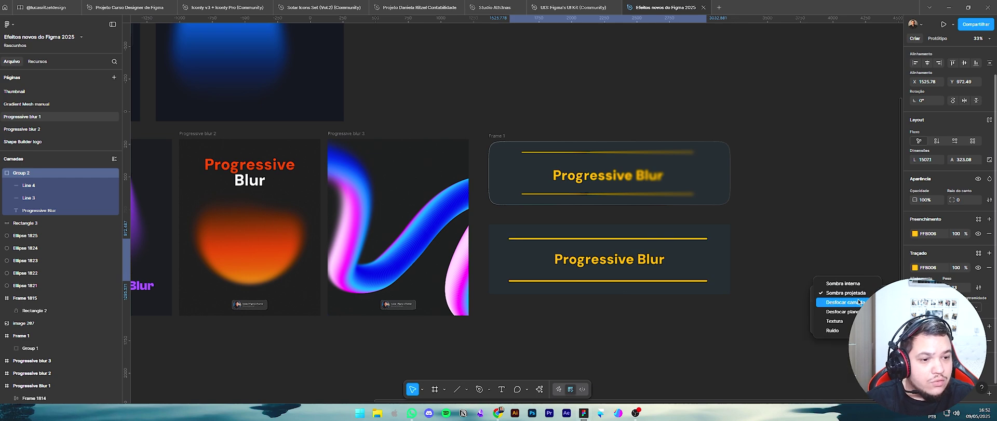
pyautogui.click(846, 302)
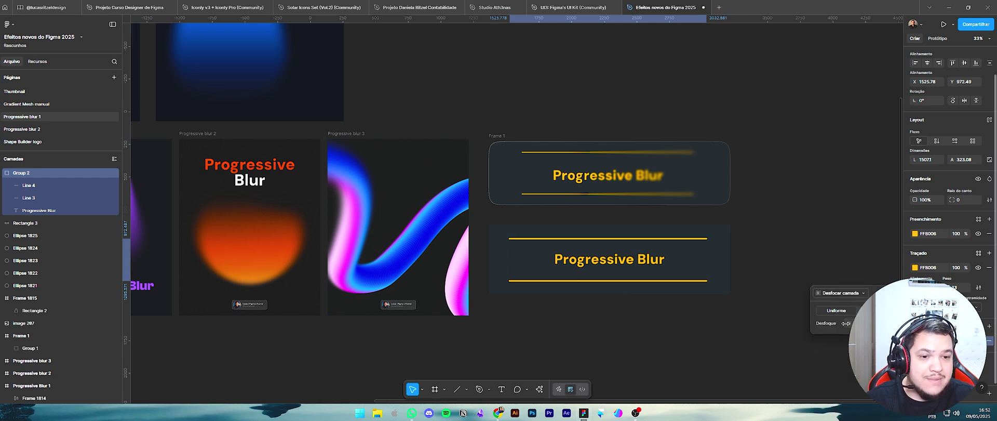
pyautogui.click(875, 310)
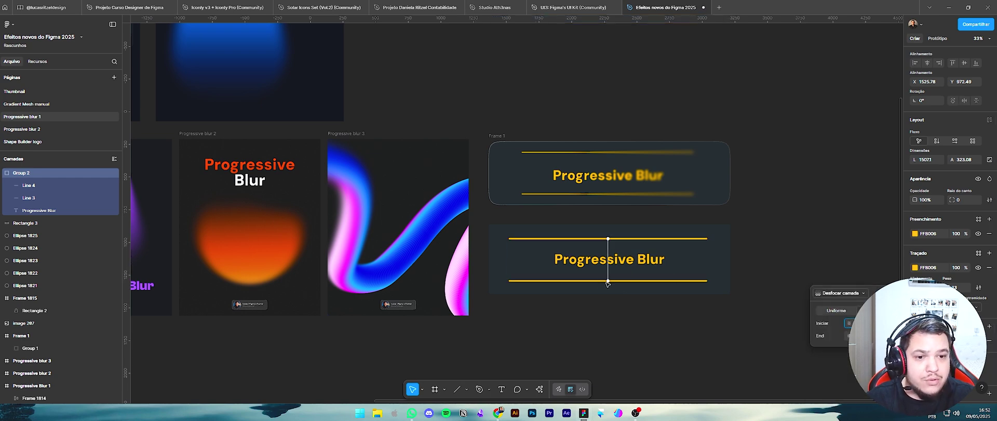
# - Run the progressive blur horizontally from the start of the text to the group's far edge, and increase its end amount
pyautogui.moveTo(609, 281); pyautogui.dragTo(707, 260)
pyautogui.moveTo(607, 237); pyautogui.dragTo(577, 259)
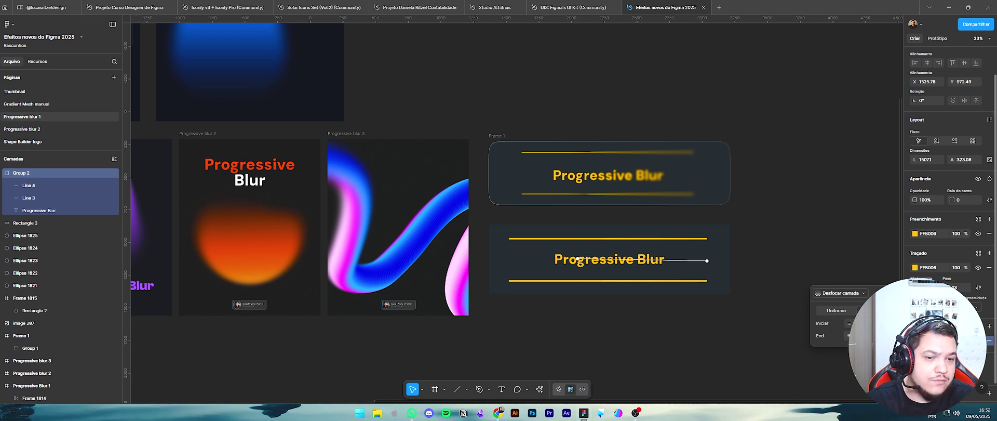
pyautogui.moveTo(847, 335); pyautogui.dragTo(170, 322)
pyautogui.click(778, 229)
pyautogui.click(778, 229)
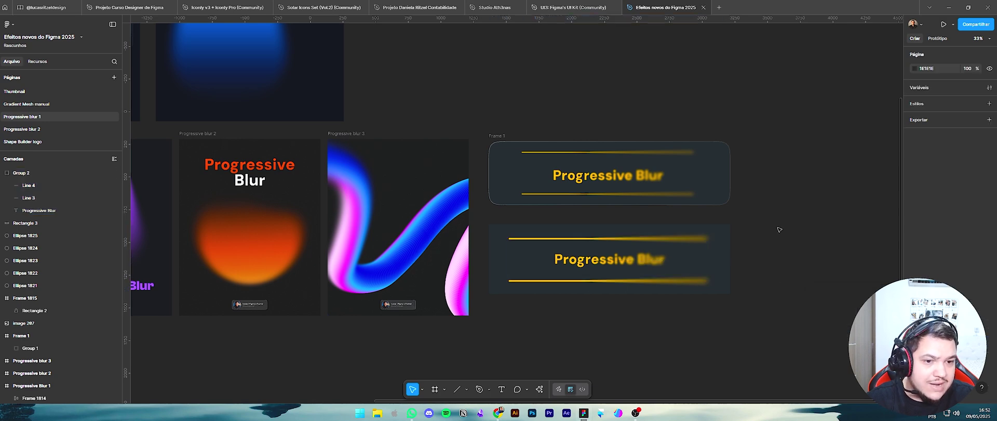
# - Examine the coloured card examples and the Progressive Blur posters for further uses of the effect
pyautogui.scroll(-3, 822, 316)
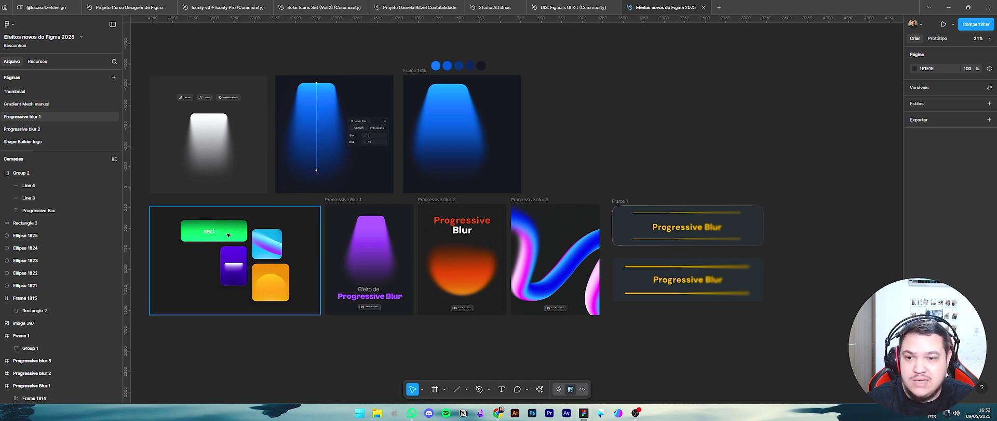
pyautogui.scroll(8, 213, 232)
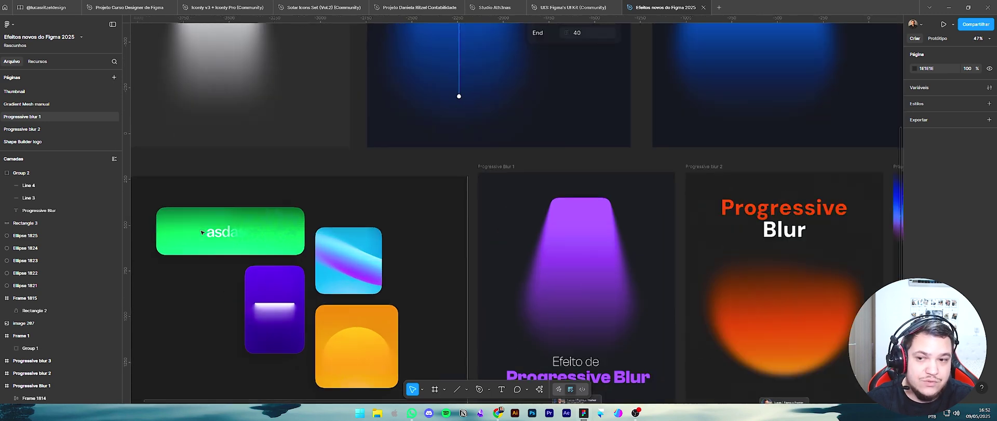
pyautogui.scroll(-8, 202, 232)
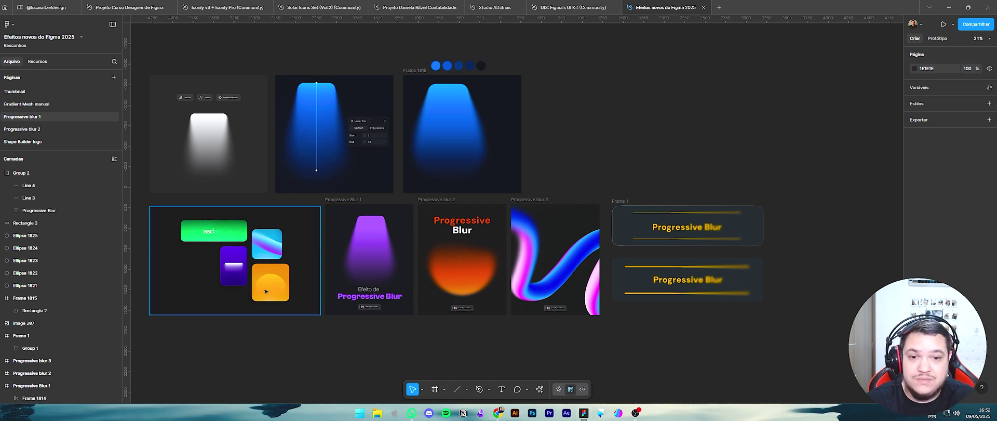
pyautogui.scroll(6, 224, 242)
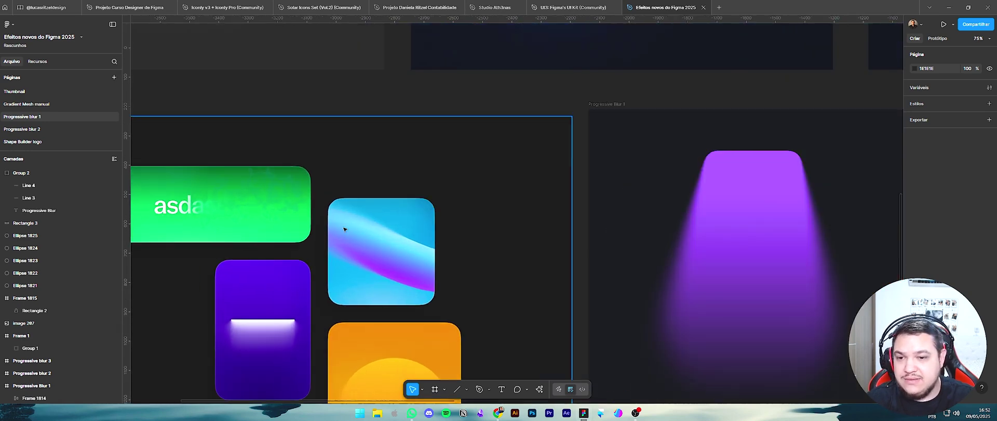
pyautogui.scroll(-5, 391, 248)
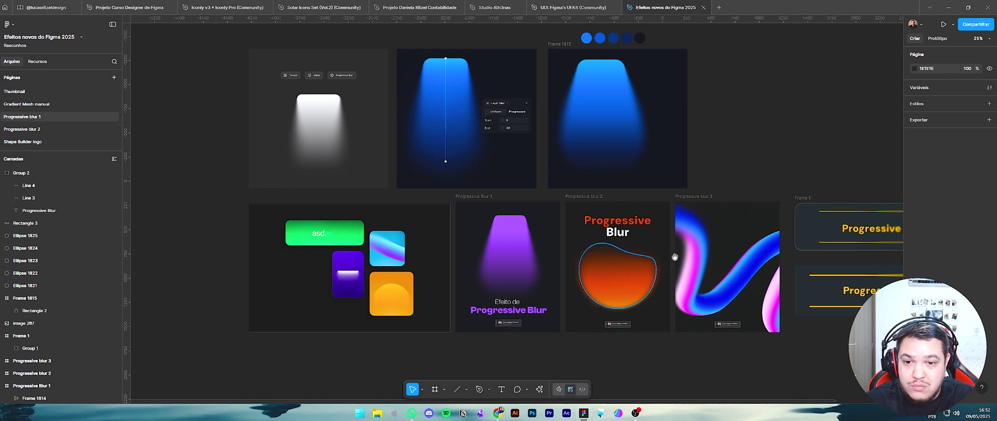
pyautogui.moveTo(703, 258); pyautogui.dragTo(456, 192)
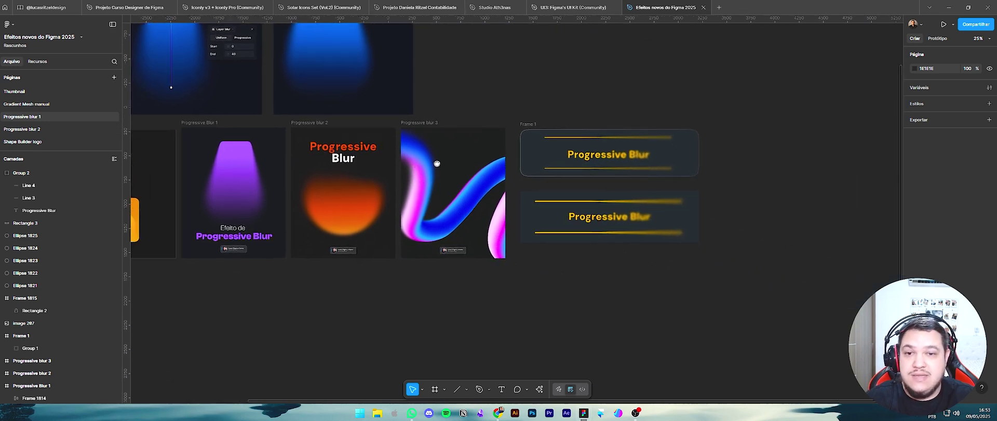
pyautogui.moveTo(437, 163); pyautogui.dragTo(470, 148)
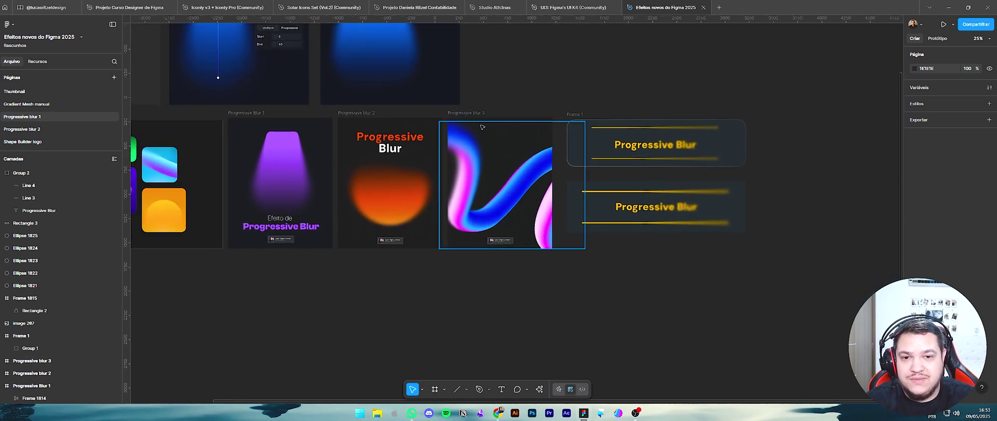
# - Place a copy of the blue and magenta spline below the frames, at about X -2500, Y 1851, and show its effects
pyautogui.click(522, 192)
pyautogui.moveTo(522, 192); pyautogui.dragTo(272, 342)
pyautogui.scroll(-4, 276, 340)
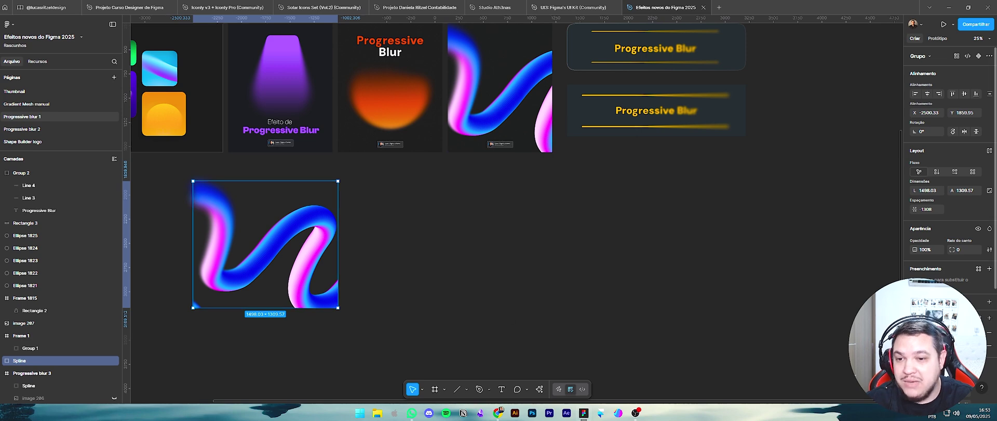
pyautogui.scroll(-3, 929, 265)
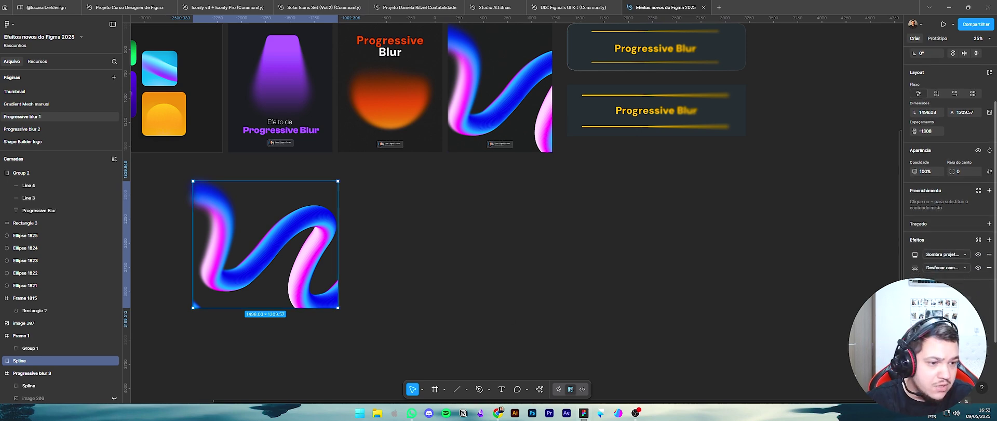
# - Remove the layer blur and the drop shadow from the copied blue and magenta spline
pyautogui.click(990, 262)
pyautogui.click(989, 256)
pyautogui.click(385, 252)
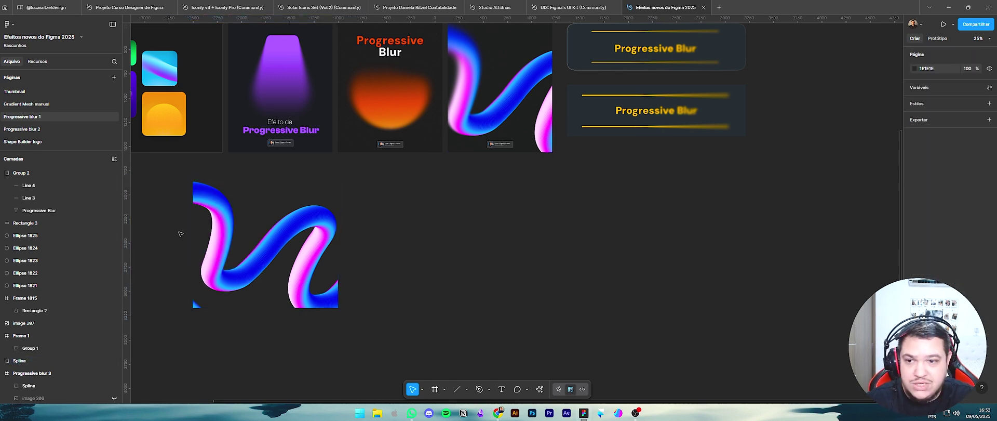
pyautogui.click(201, 207)
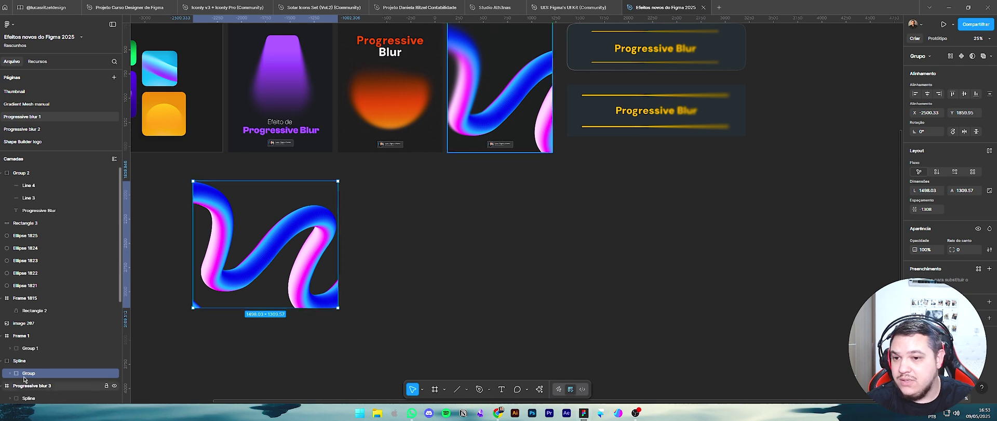
pyautogui.click(10, 360)
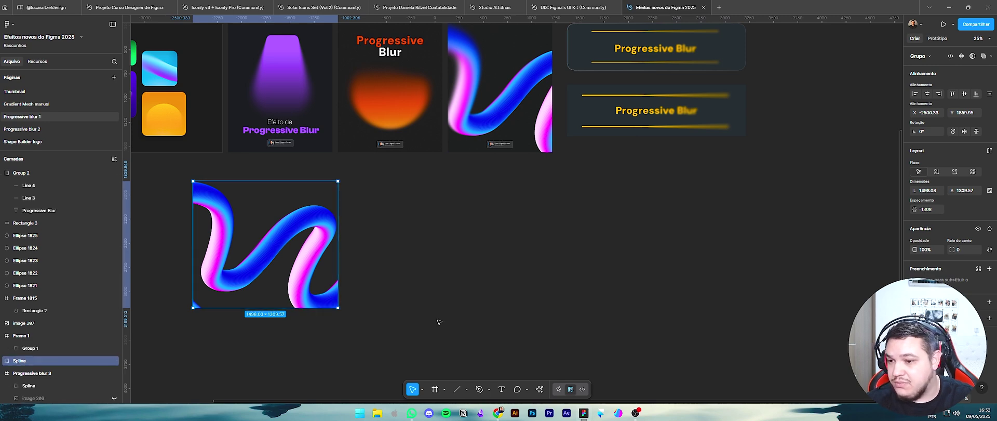
# - Create a 1080 by 1080 frame beside the copied spline
pyautogui.click(436, 292)
pyautogui.press('f')
pyautogui.moveTo(371, 188); pyautogui.dragTo(495, 346)
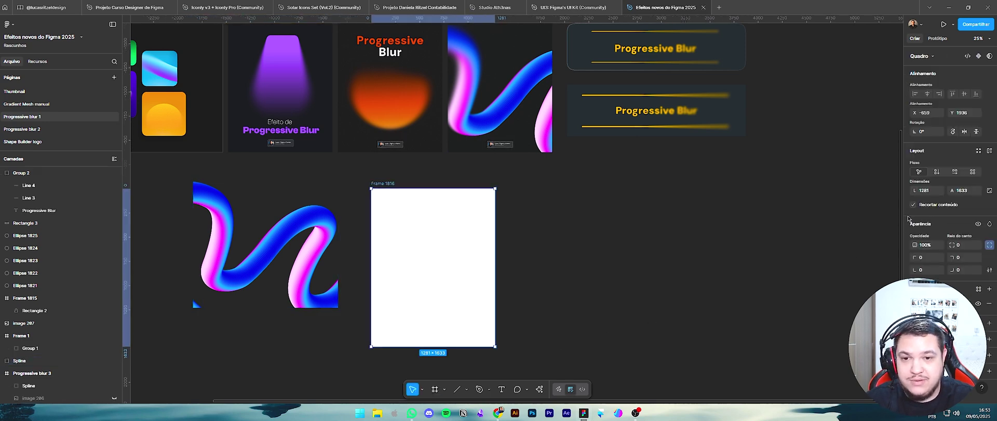
pyautogui.click(934, 194)
pyautogui.write('1080')
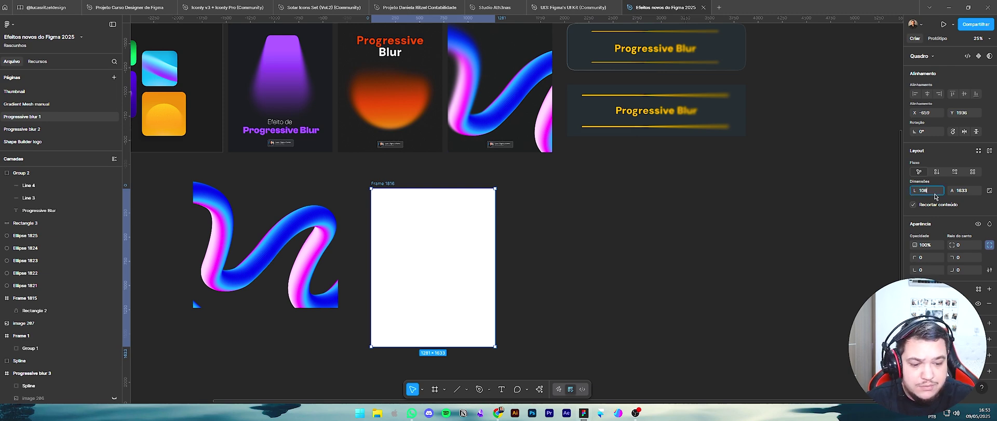
pyautogui.press('Tab')
pyautogui.write('1080')
pyautogui.press('Return')
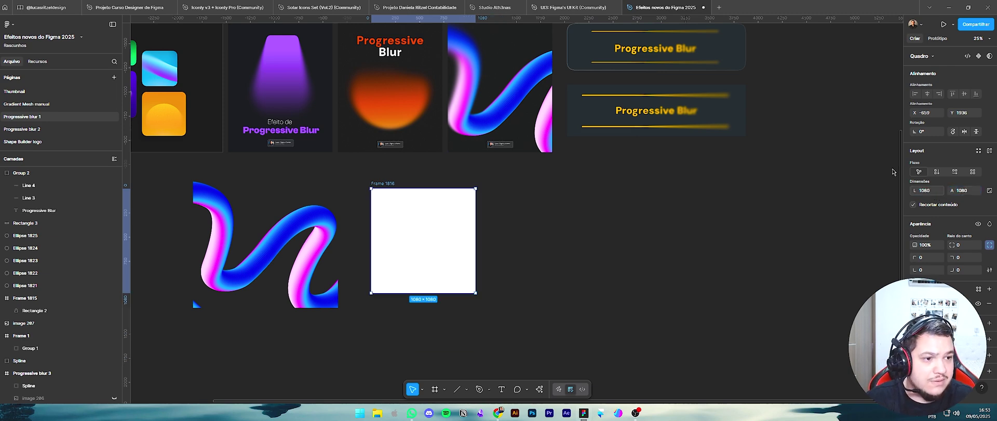
# - Fill the new frame with the dark background colour sampled from the spline poster and place it at about X -639, Y 2090
pyautogui.press('i')
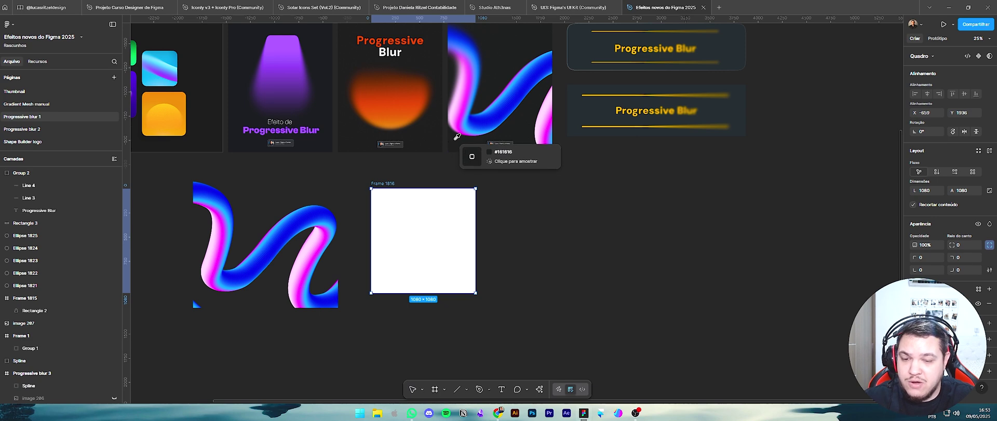
pyautogui.click(455, 140)
pyautogui.click(538, 280)
pyautogui.click(421, 245)
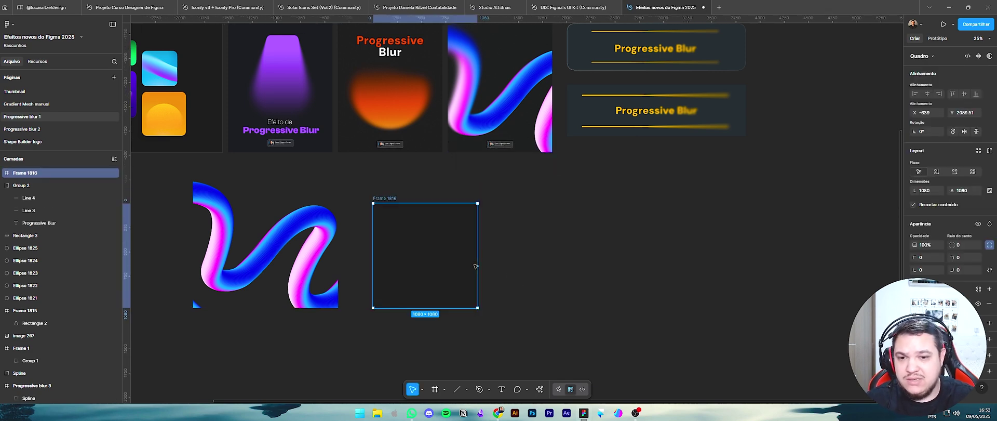
pyautogui.click(491, 267)
pyautogui.moveTo(492, 267); pyautogui.dragTo(607, 268)
# - Move the spline into the dark frame, scale it to about 1268 by 1108, and position it at about X -53, Y 0
pyautogui.click(446, 268)
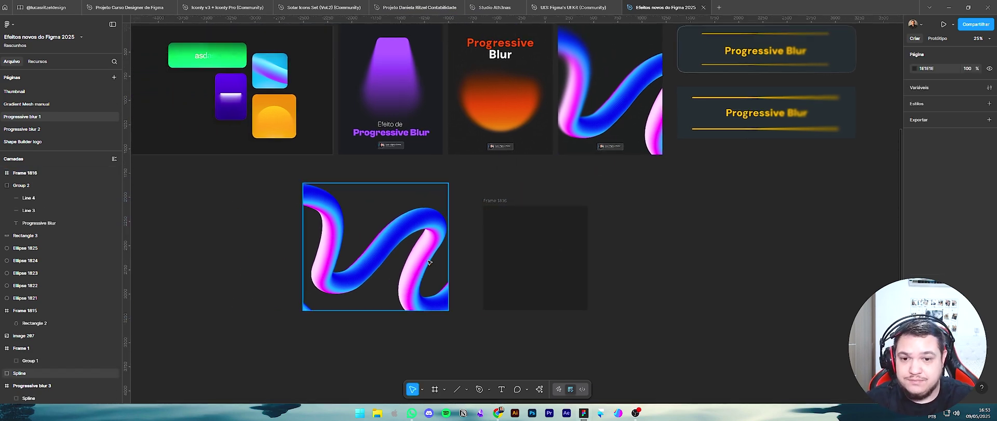
pyautogui.moveTo(432, 262); pyautogui.dragTo(547, 246)
pyautogui.moveTo(554, 188); pyautogui.dragTo(555, 206)
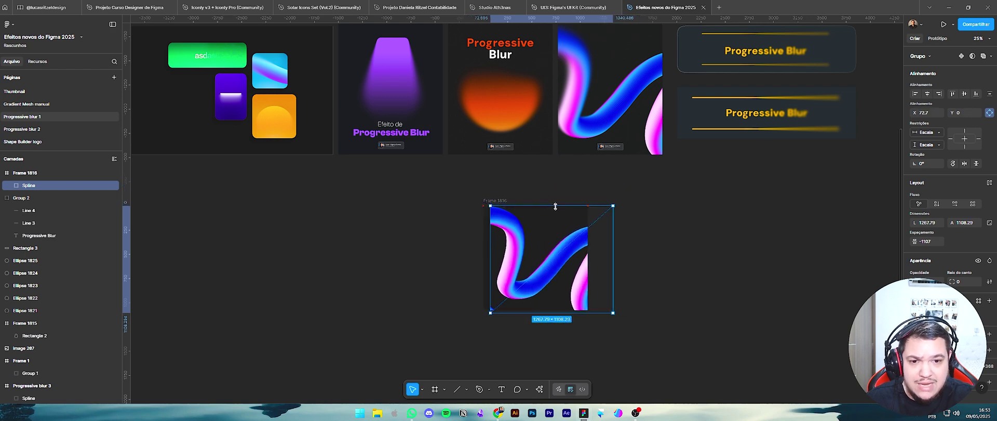
pyautogui.moveTo(553, 263); pyautogui.dragTo(552, 265)
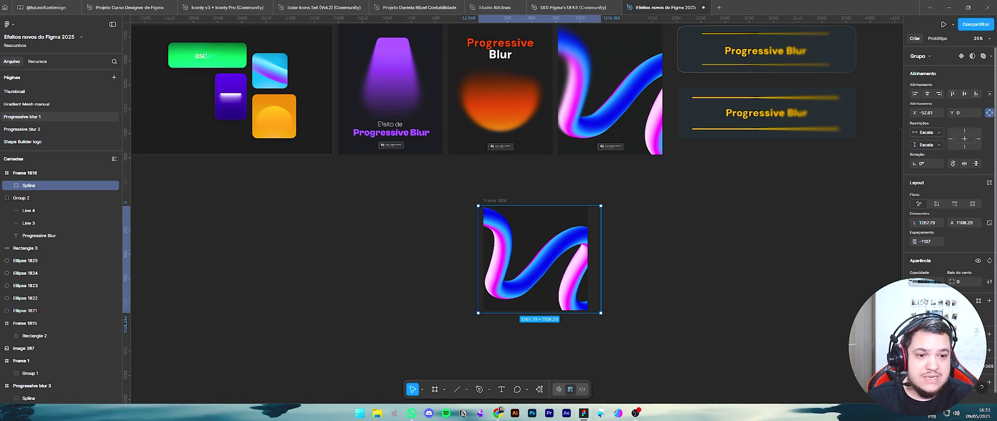
# - Add a layer blur effect to the spline in the frame and make it progressive
pyautogui.click(989, 350)
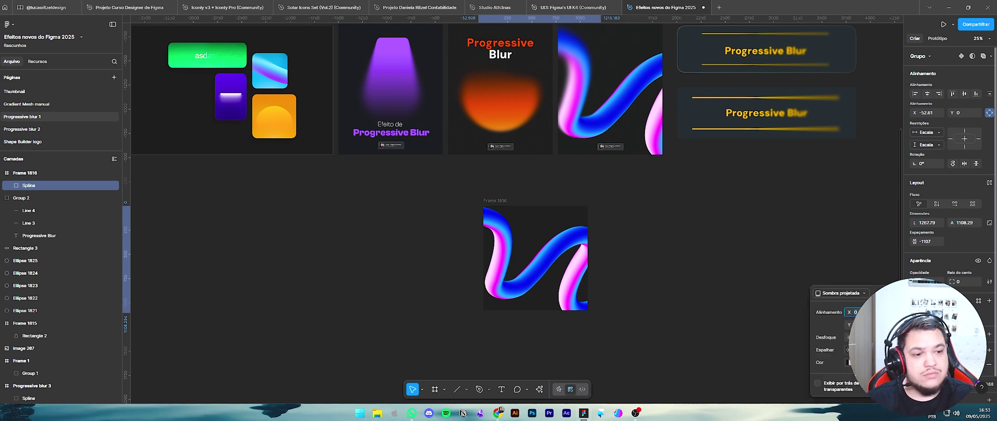
pyautogui.click(841, 293)
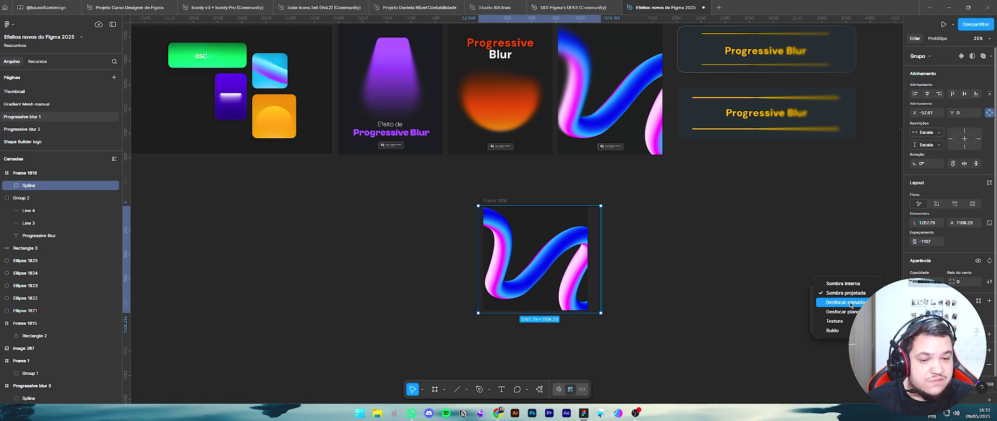
pyautogui.click(846, 302)
pyautogui.click(877, 311)
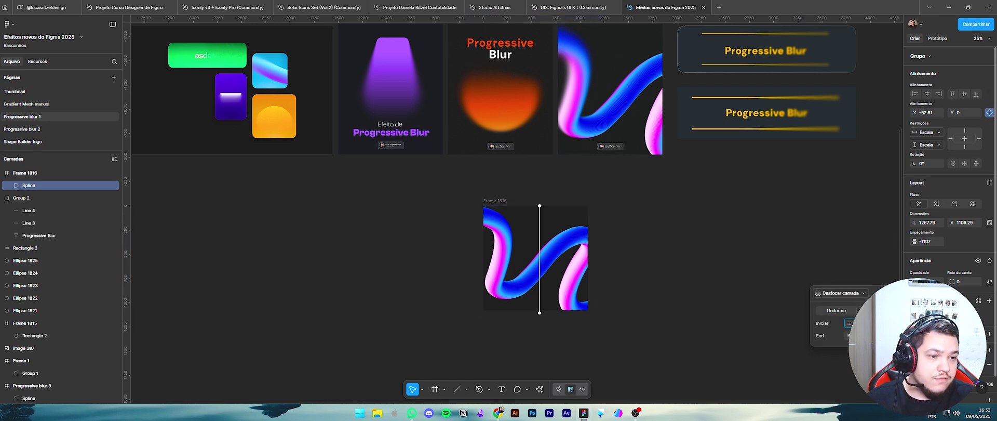
# - Run the spline's progressive blur diagonally from its upper-left end towards the lower middle of the curve
pyautogui.moveTo(540, 205); pyautogui.dragTo(483, 217)
pyautogui.moveTo(539, 312); pyautogui.dragTo(539, 277)
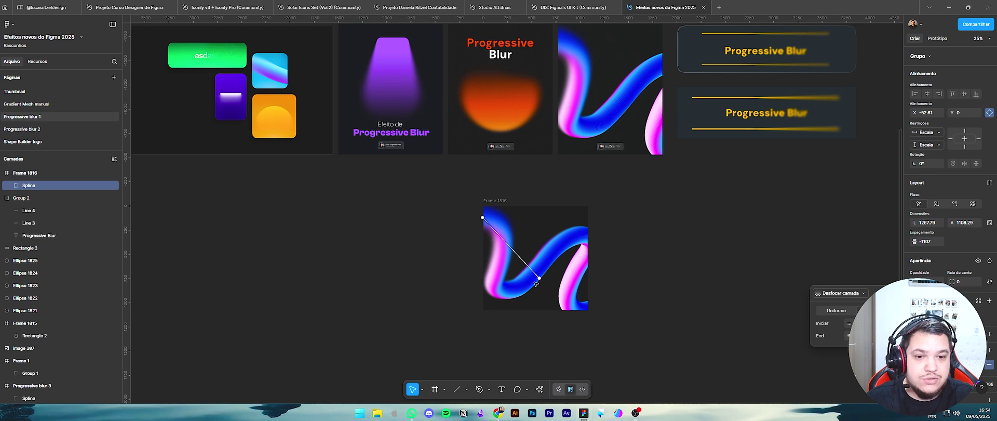
pyautogui.moveTo(539, 278)
pyautogui.mouseDown()
pyautogui.moveTo(571, 283)
pyautogui.moveTo(496, 226)
pyautogui.moveTo(521, 239)
pyautogui.moveTo(486, 280)
pyautogui.moveTo(519, 265)
pyautogui.moveTo(543, 302)
pyautogui.moveTo(518, 267)
pyautogui.moveTo(536, 272)
pyautogui.mouseUp()
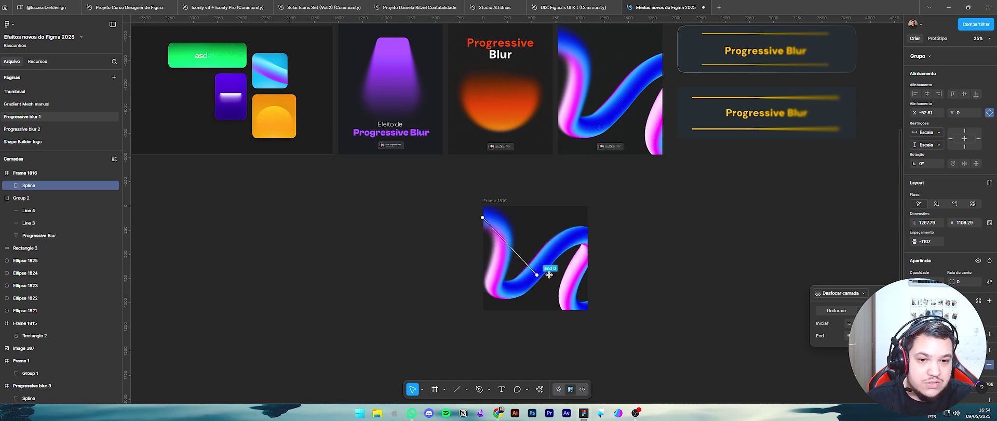
pyautogui.click(660, 267)
# - Examine the green, purple, blue and orange card examples up close for their blurred details
pyautogui.scroll(3, 519, 208)
pyautogui.scroll(6, 377, 126)
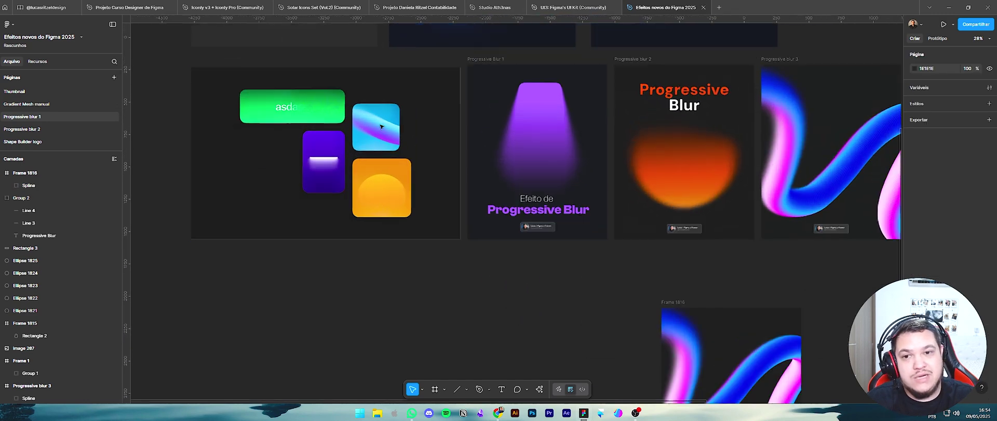
pyautogui.scroll(-3, 377, 125)
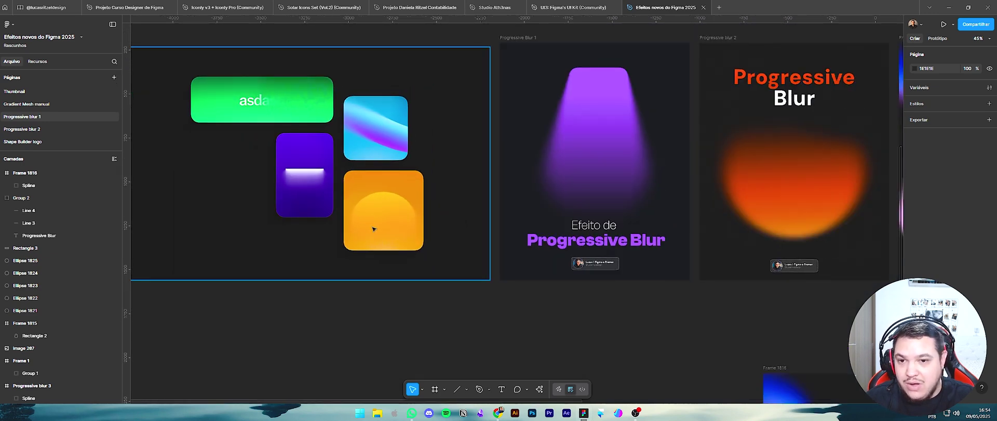
pyautogui.scroll(6, 287, 180)
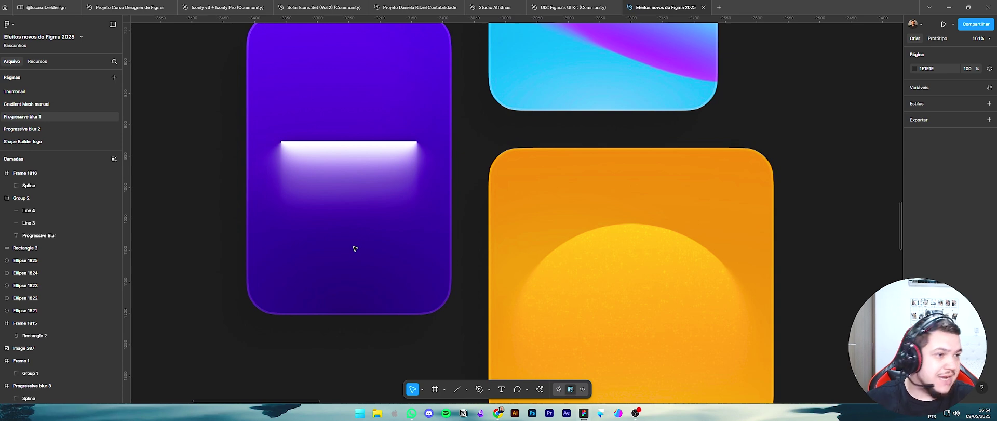
pyautogui.scroll(-3, 355, 248)
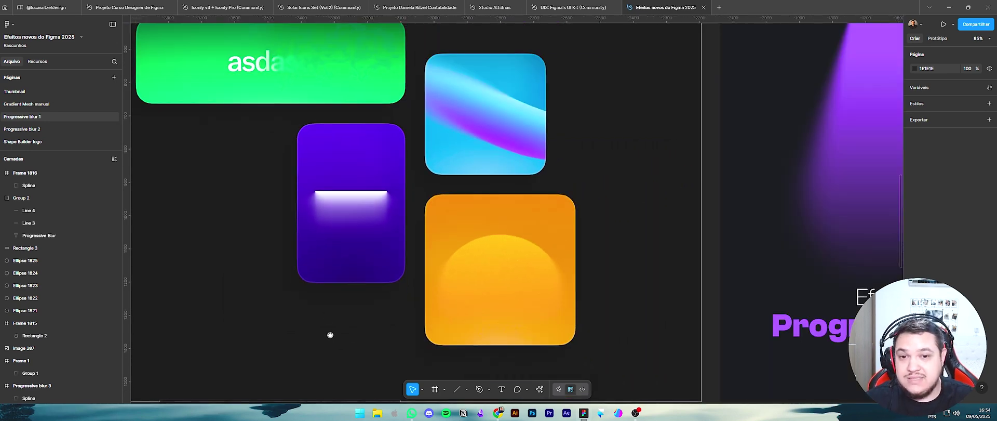
pyautogui.moveTo(329, 334); pyautogui.dragTo(393, 257)
pyautogui.scroll(-2, 393, 257)
pyautogui.scroll(-3, 394, 258)
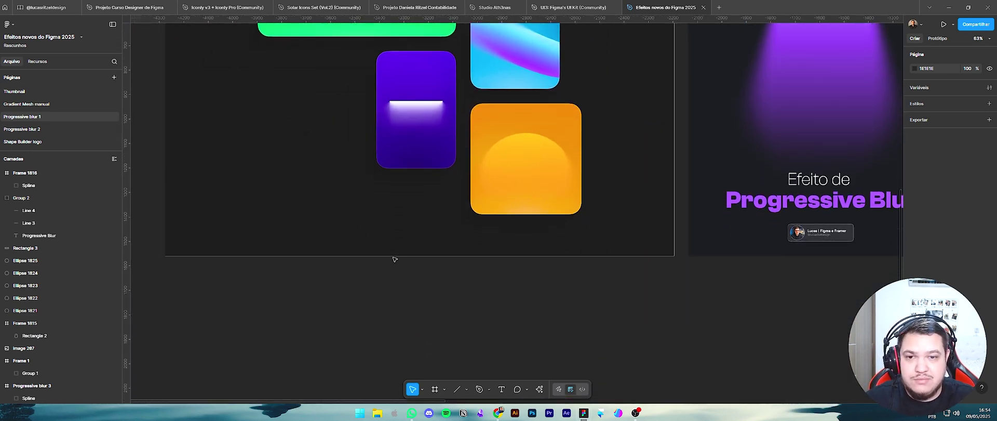
pyautogui.scroll(-3, 393, 258)
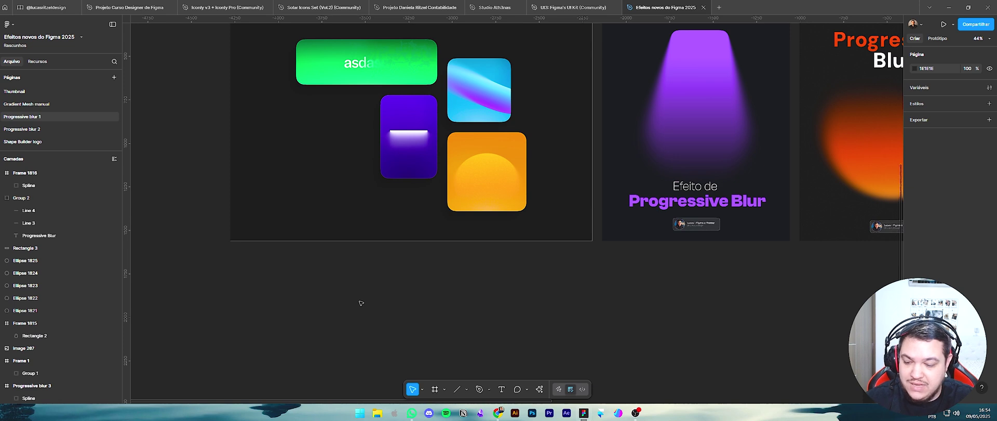
pyautogui.press('r')
pyautogui.moveTo(369, 270); pyautogui.dragTo(445, 332)
pyautogui.click(480, 327)
pyautogui.click(408, 296)
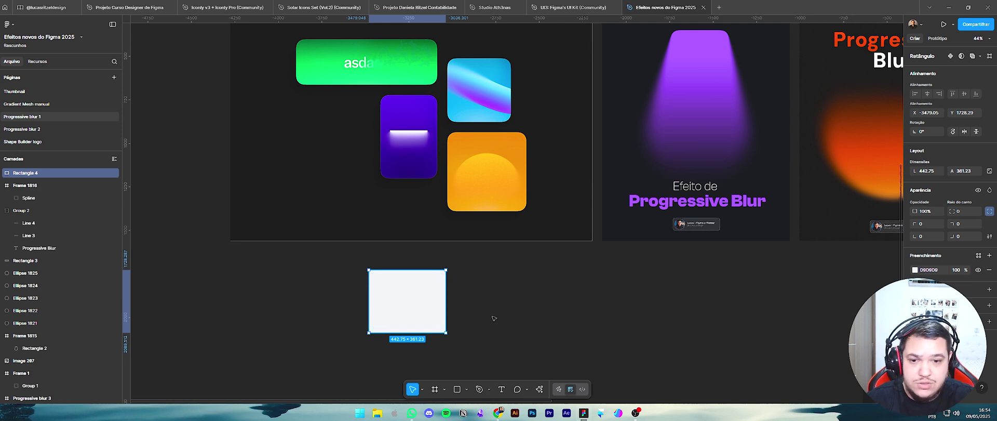
pyautogui.press('Delete')
# - Create a 1080 by 1080 frame below the coloured card examples, at X -3657, Y 1618
pyautogui.press('f')
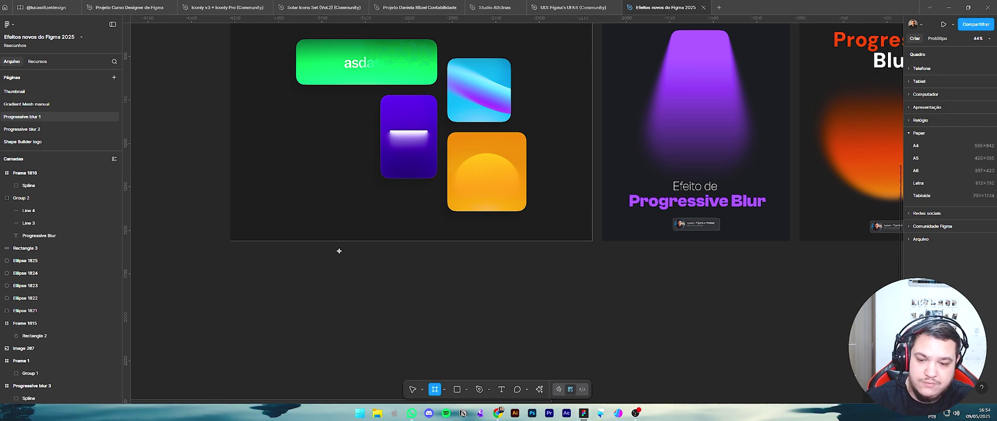
pyautogui.moveTo(338, 250); pyautogui.dragTo(506, 386)
pyautogui.click(929, 191)
pyautogui.write('1080')
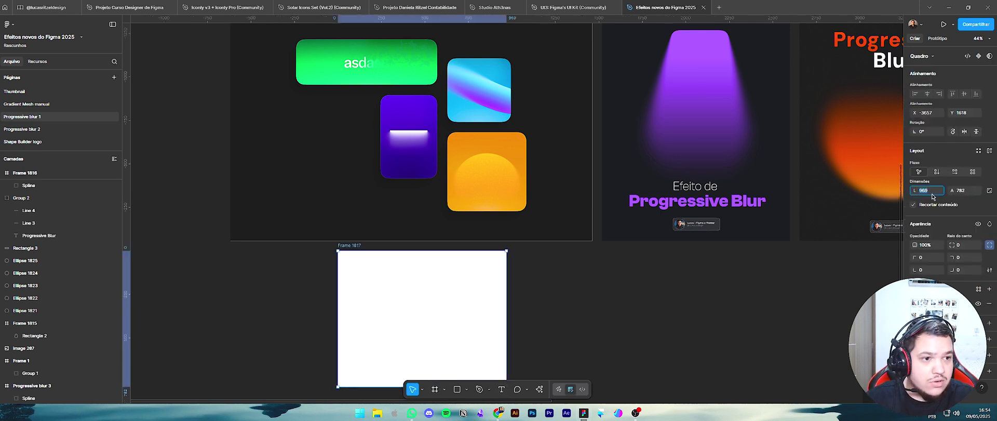
pyautogui.press('Tab')
pyautogui.write('1')
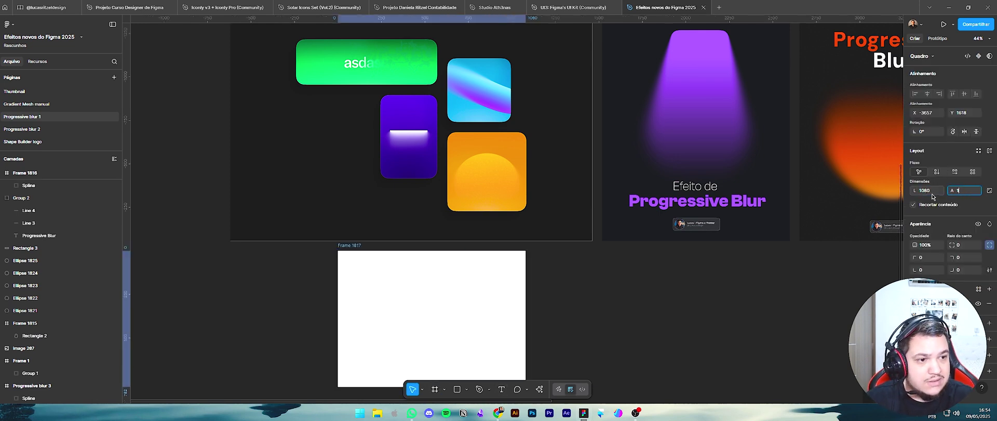
pyautogui.write('080')
pyautogui.press('Return')
pyautogui.click(550, 310)
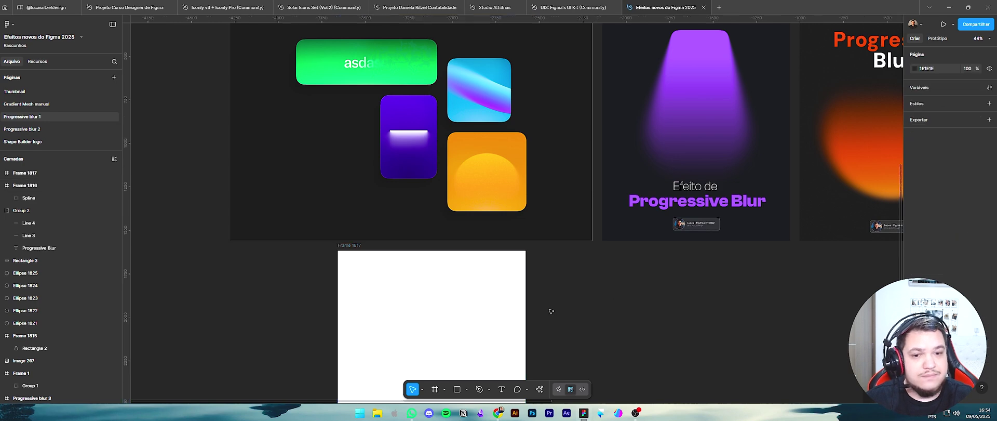
# - Fill the frame below the cards with the dark background colour sampled from the purple light beam poster
pyautogui.scroll(-3, 550, 310)
pyautogui.scroll(3, 516, 290)
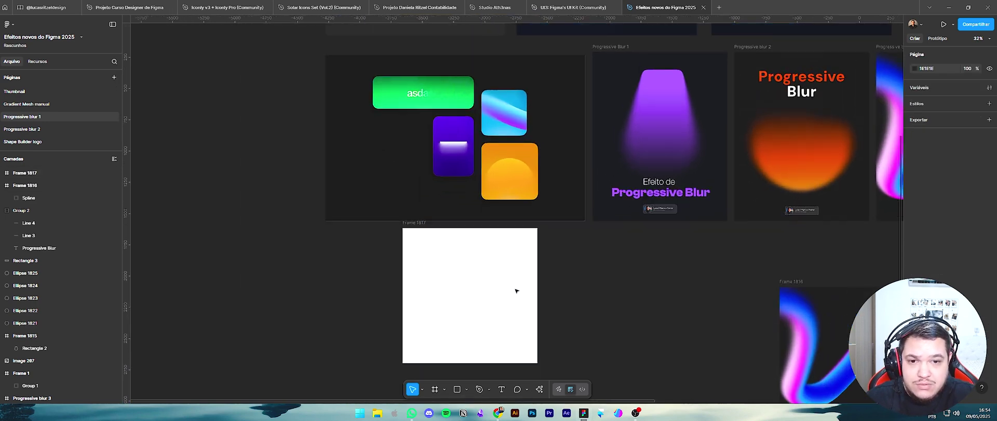
pyautogui.scroll(-2, 516, 290)
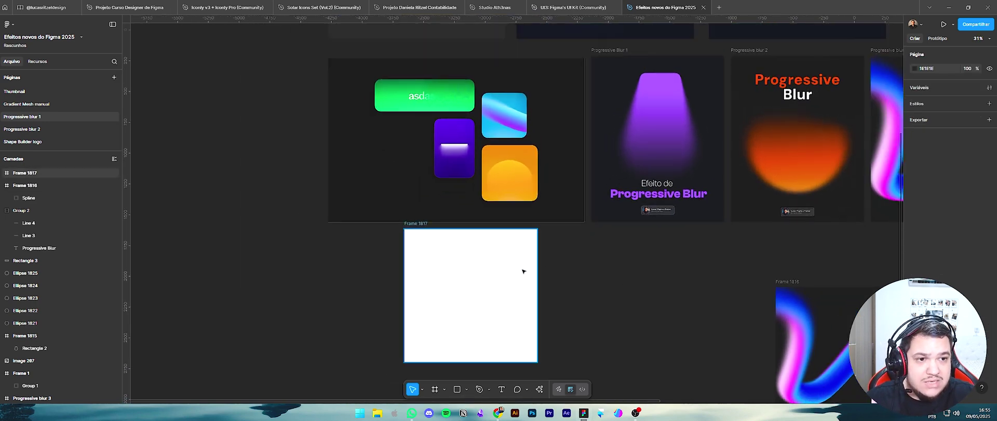
pyautogui.click(466, 266)
pyautogui.press('i')
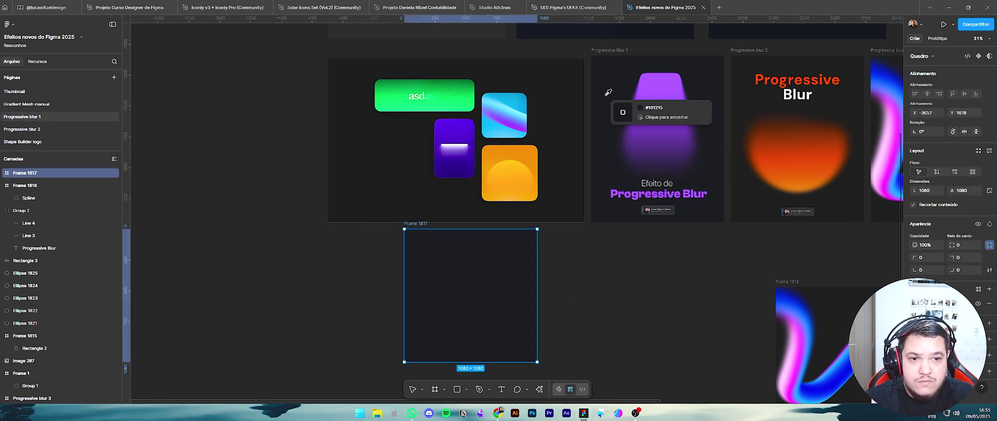
pyautogui.press('Escape')
pyautogui.press('Escape')
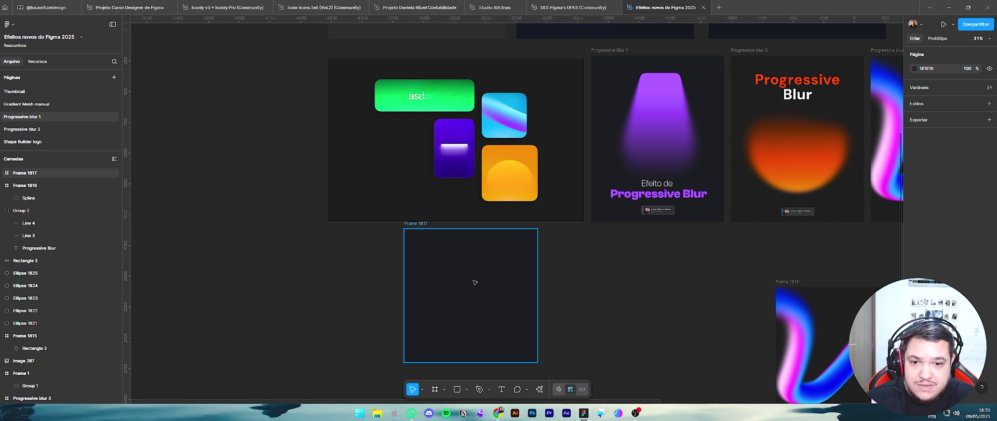
# - Draw a rectangle about 597 by 251 in the upper part of the dark frame, centred horizontally, and select it
pyautogui.press('r')
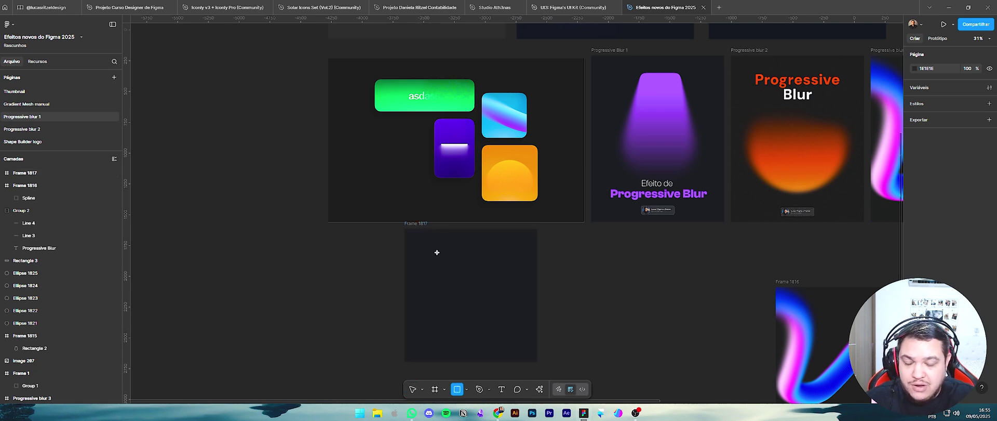
pyautogui.moveTo(436, 283); pyautogui.dragTo(480, 277)
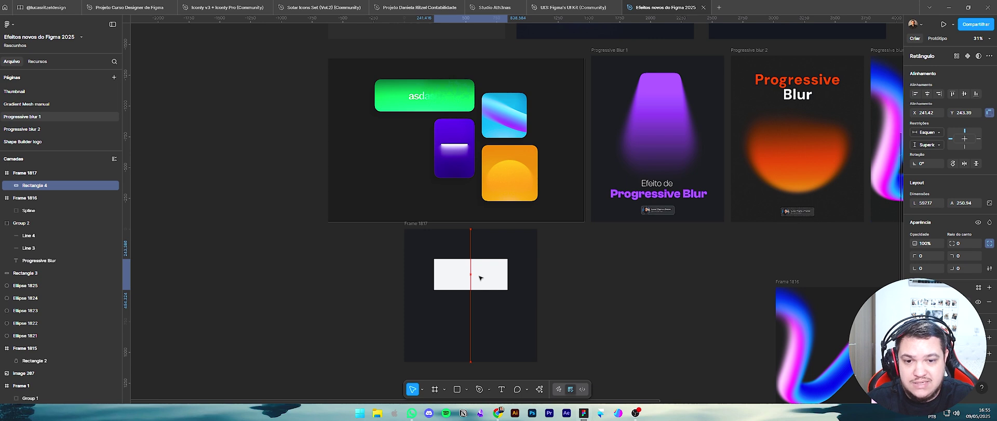
pyautogui.press('Escape')
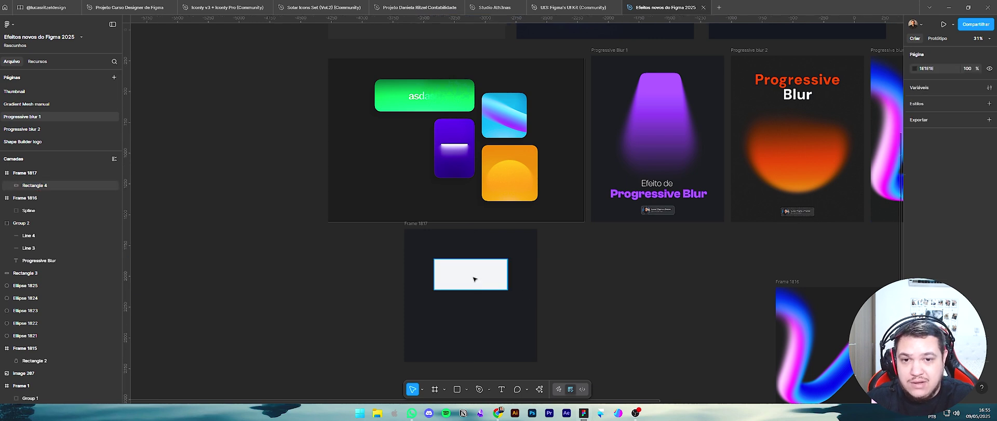
pyautogui.click(474, 279)
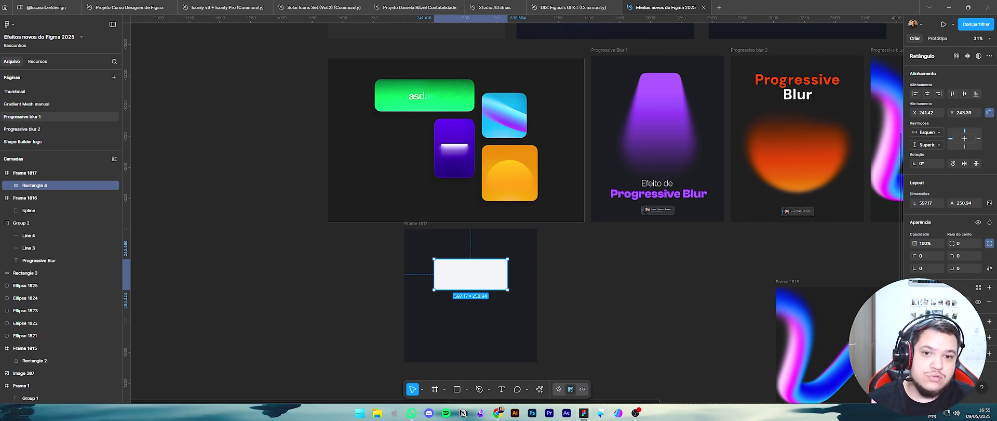
# - Change the new rectangle's solid fill to a linear gradient
pyautogui.click(915, 302)
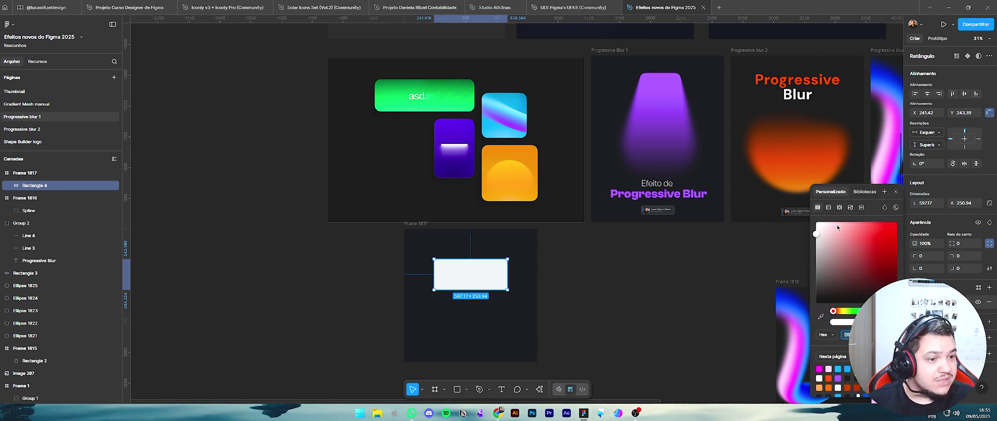
pyautogui.click(829, 207)
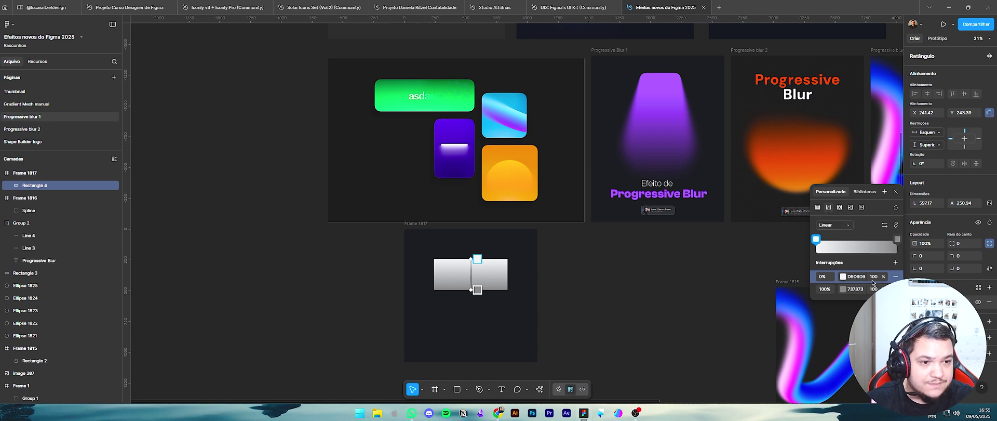
# - Try an angular gradient aimed at the rectangle's right edge and return to a vertical linear gradient
pyautogui.click(849, 227)
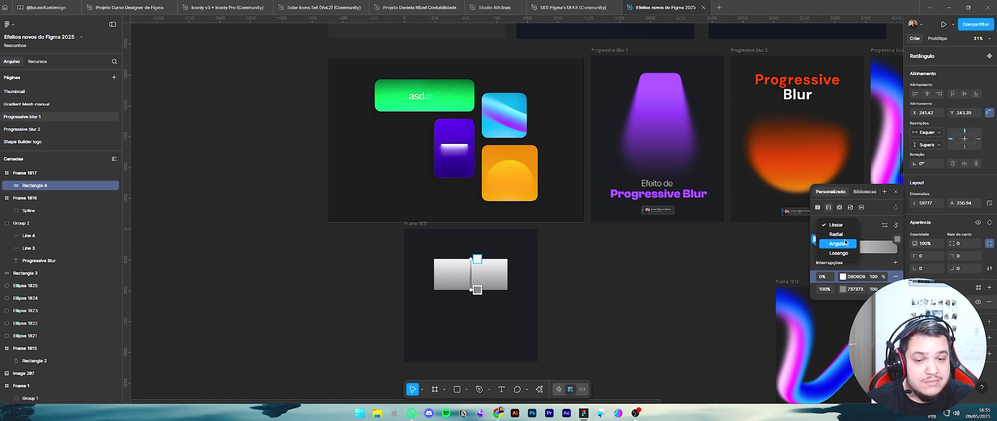
pyautogui.click(845, 243)
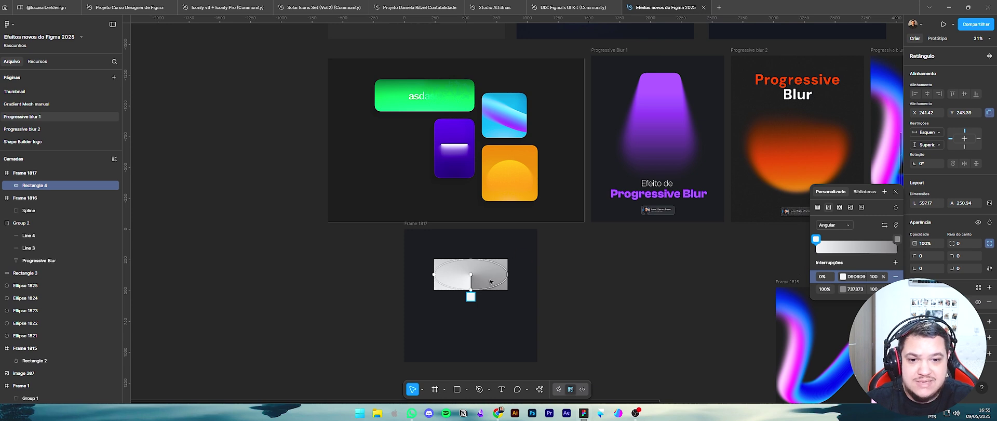
pyautogui.moveTo(471, 290); pyautogui.dragTo(507, 274)
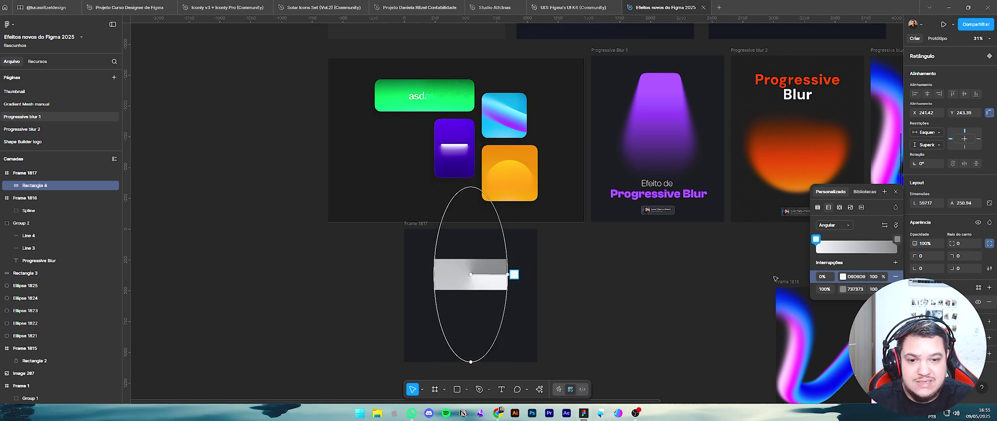
pyautogui.click(830, 226)
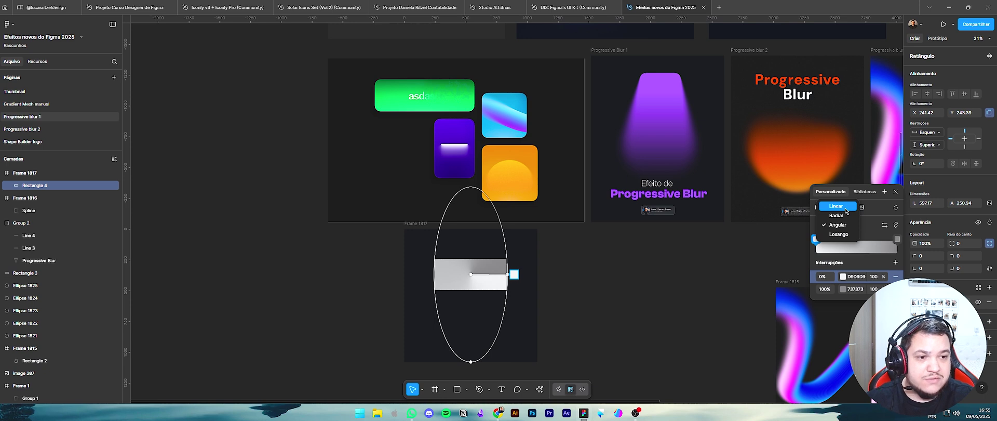
pyautogui.click(844, 209)
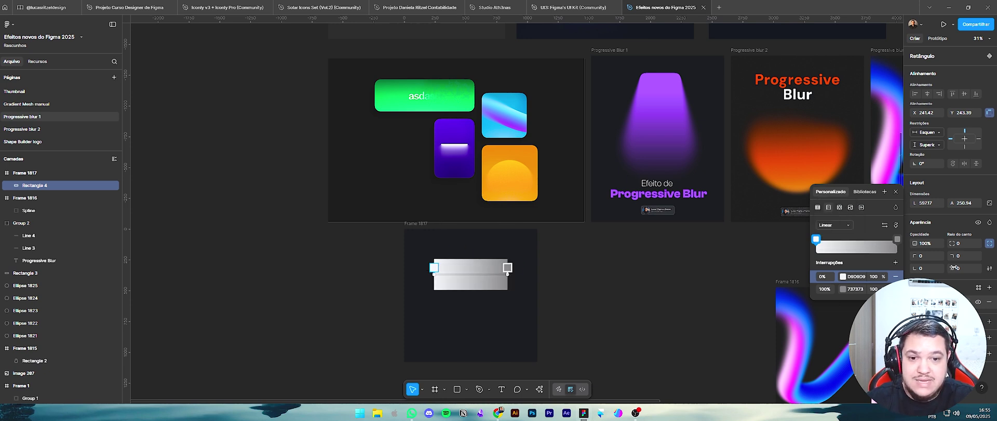
pyautogui.click(895, 225)
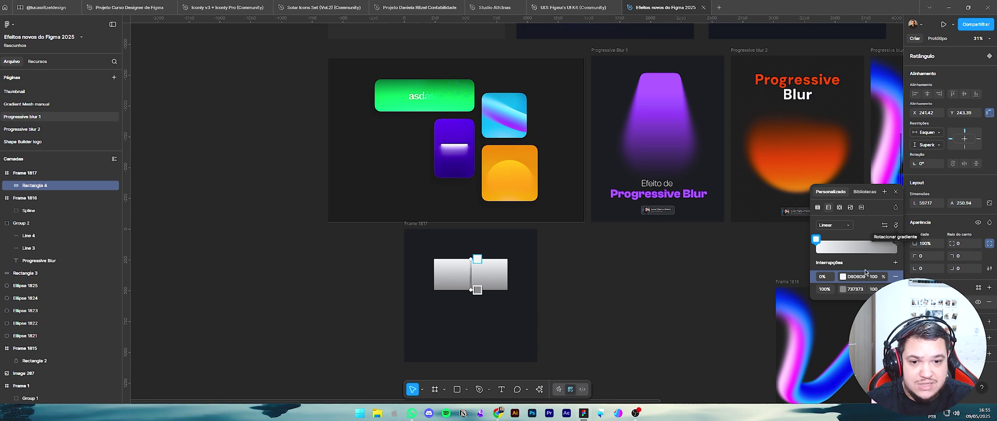
# - Set the gradient's first colour stop, at 0%, to pure white FFFFFF
pyautogui.click(843, 276)
pyautogui.click(726, 317)
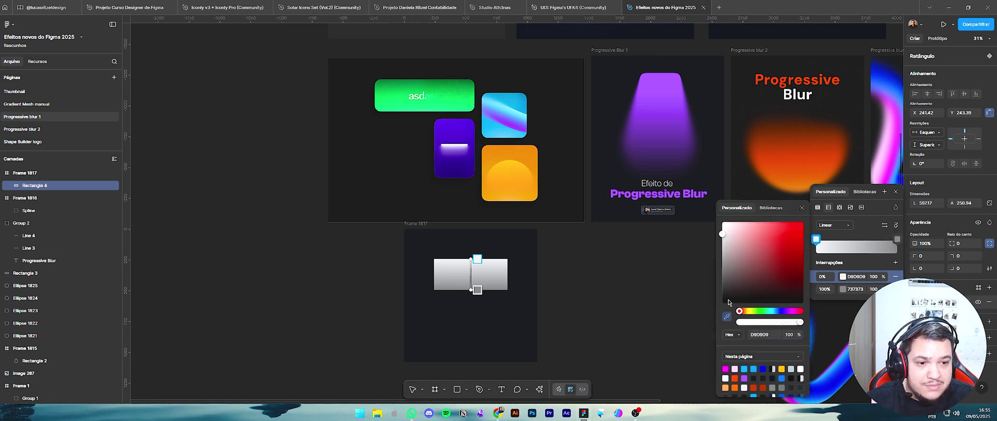
pyautogui.moveTo(733, 247); pyautogui.dragTo(718, 213)
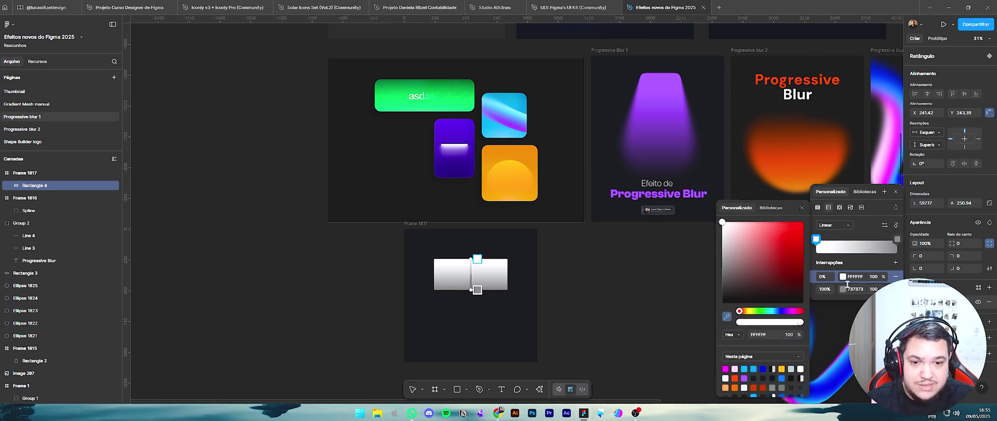
# - Add a middle stop at 49% to the rectangle's gradient and colour it purple A259FF
pyautogui.click(857, 237)
pyautogui.click(856, 239)
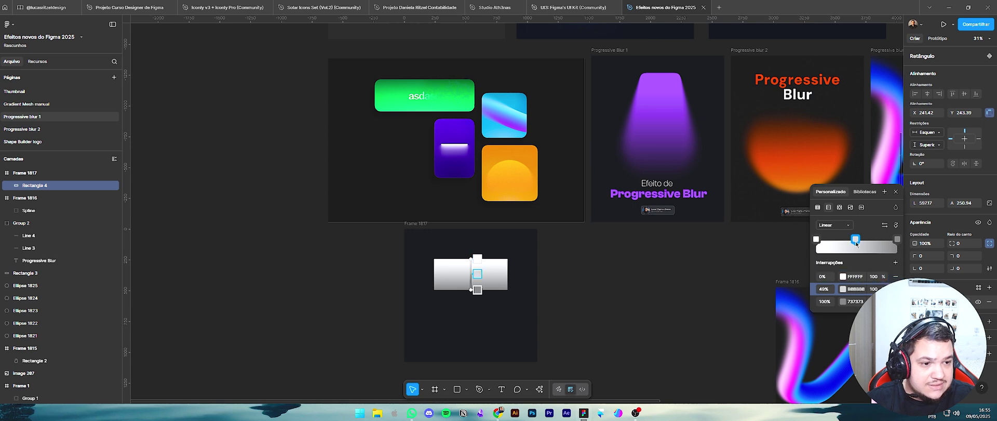
pyautogui.click(843, 290)
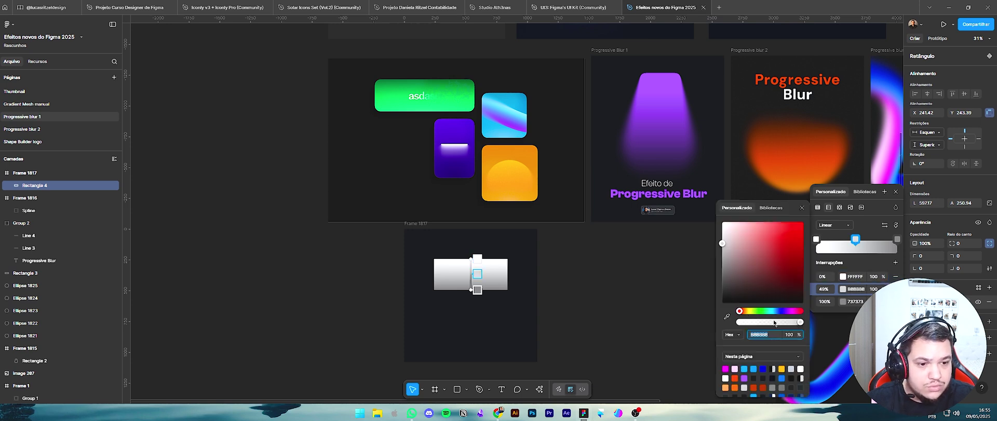
pyautogui.click(745, 378)
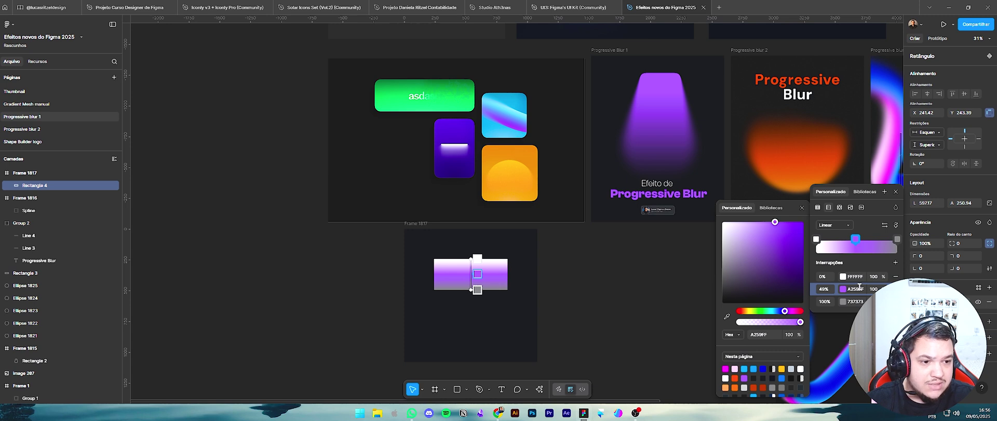
# - Give the gradient's end stop the dark colour 101215 sampled from the frame background and lower its opacity to 20%
pyautogui.click(862, 301)
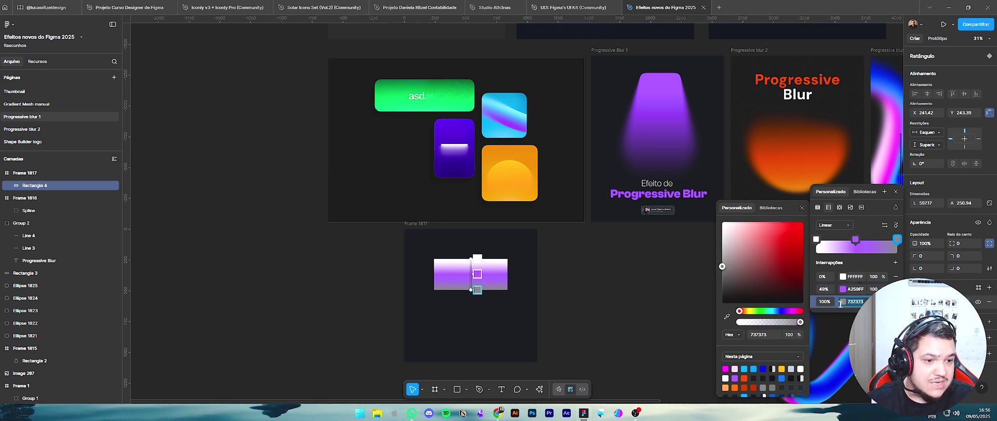
pyautogui.click(726, 316)
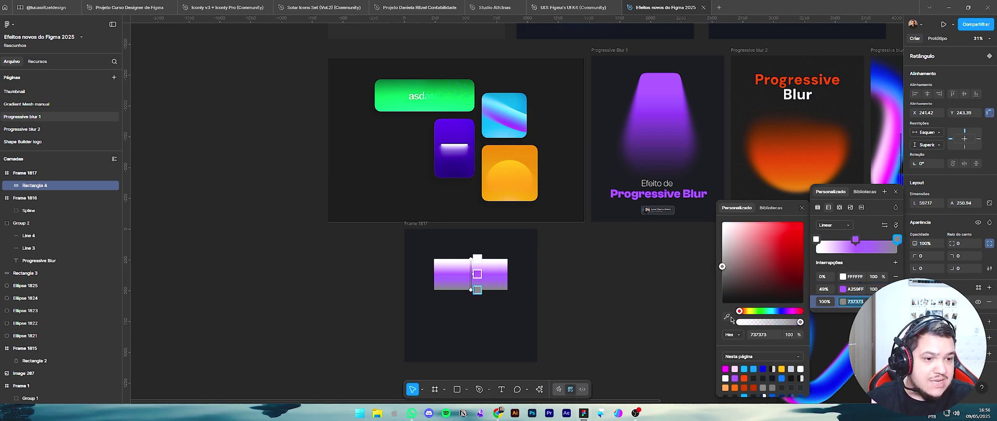
pyautogui.click(492, 320)
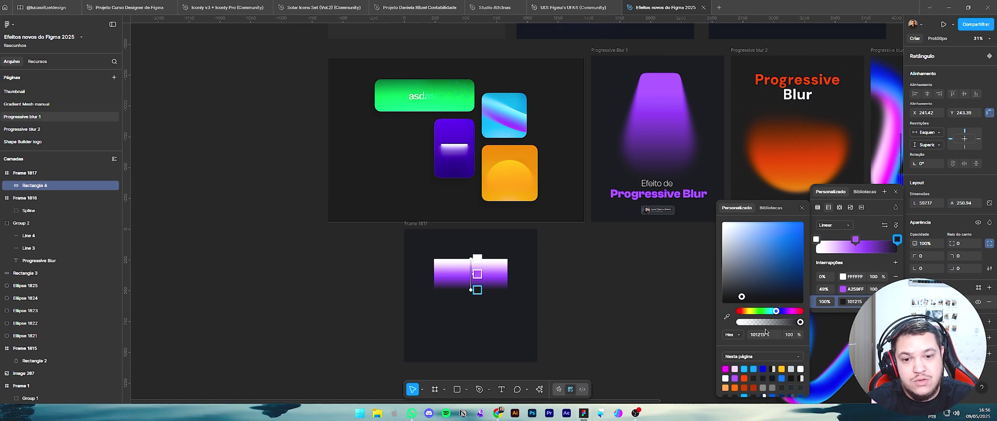
pyautogui.press('Escape')
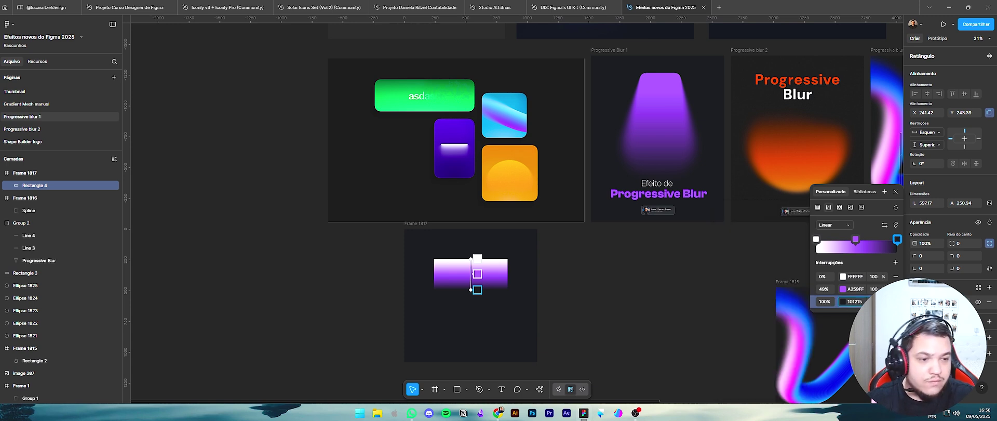
pyautogui.write('0')
pyautogui.press('Return')
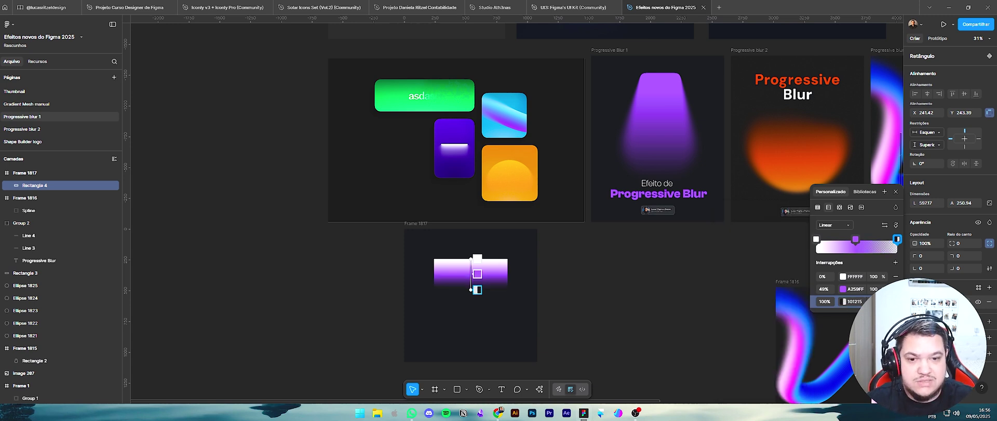
# - Recolour the gradient's end stop to purple A259FF from the page colours and lower its opacity so the rectangle's bottom fades
pyautogui.click(844, 302)
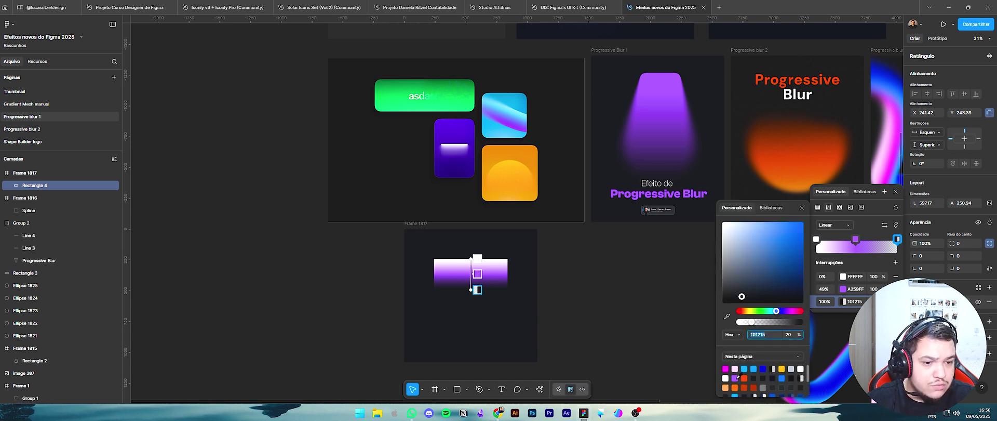
pyautogui.click(736, 377)
pyautogui.press('Escape')
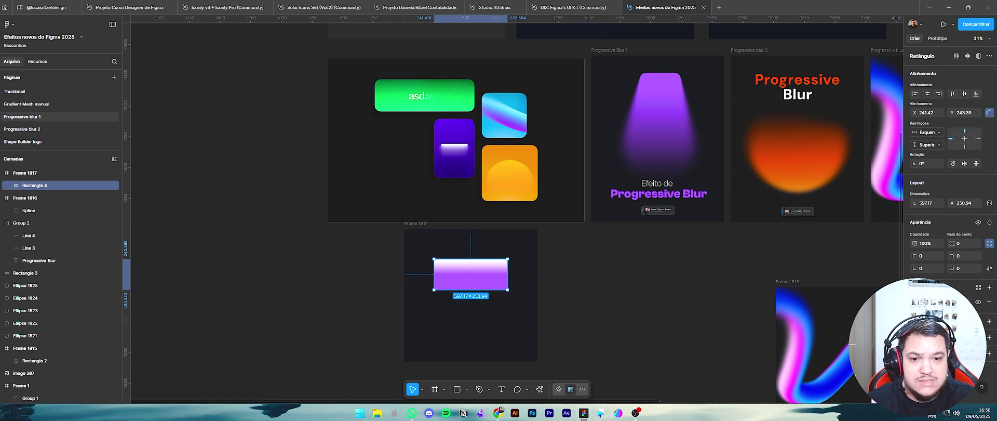
pyautogui.click(916, 301)
pyautogui.click(876, 386)
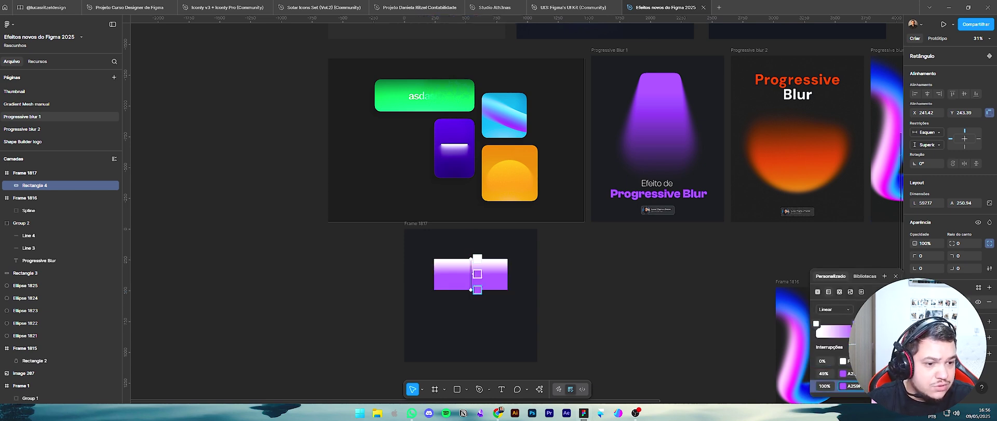
pyautogui.write('0')
pyautogui.press('Return')
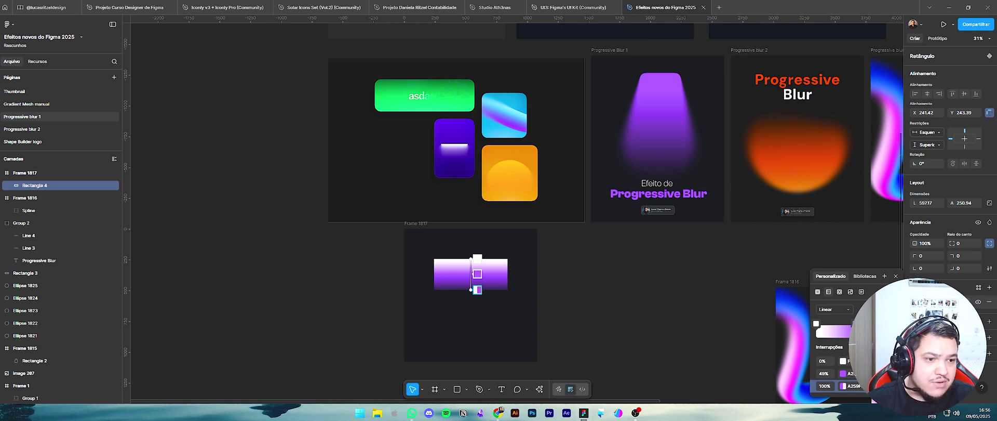
# - Add a progressive layer blur to the gradient rectangle and shorten its range to end about halfway down the shape
pyautogui.click(989, 337)
pyautogui.click(857, 293)
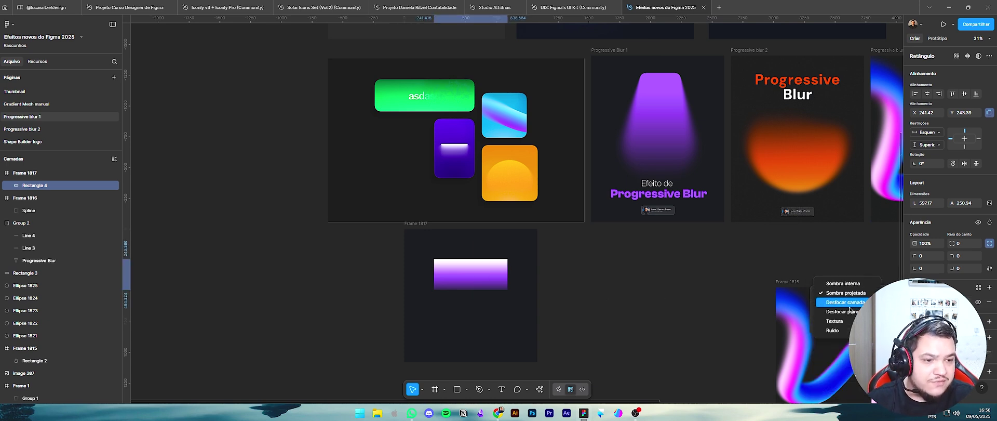
pyautogui.click(836, 306)
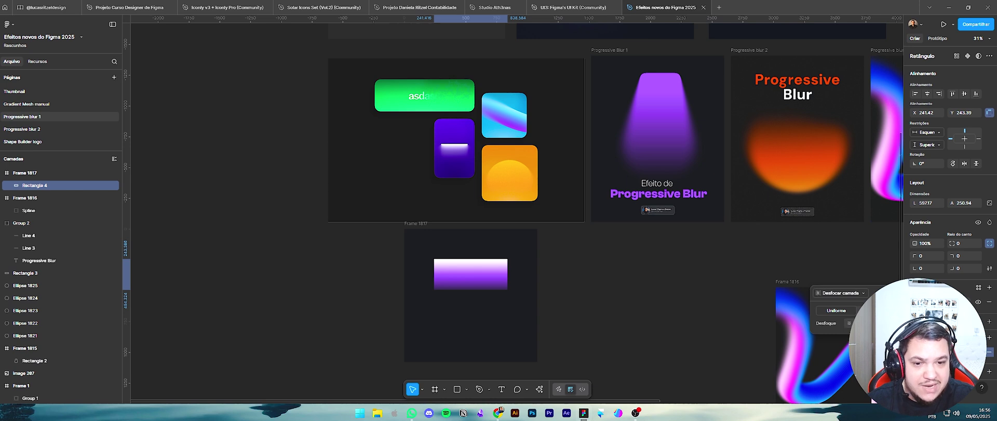
pyautogui.click(873, 310)
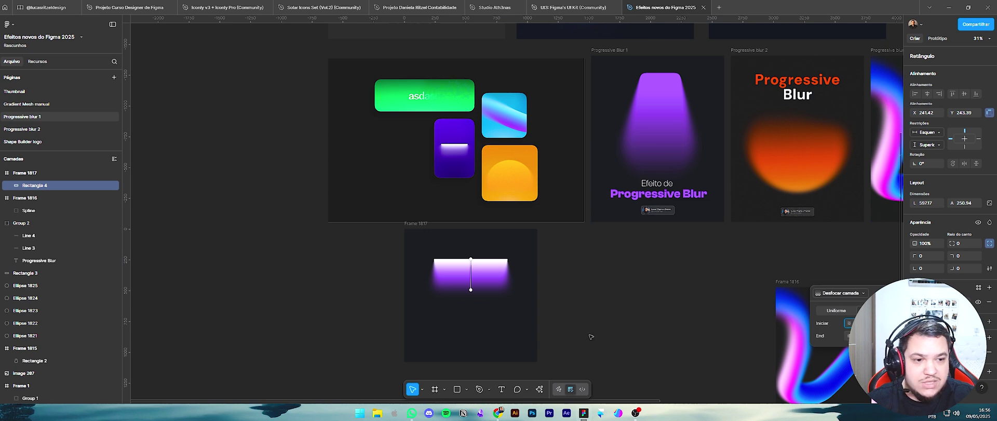
pyautogui.moveTo(470, 289)
pyautogui.moveTo(470, 289); pyautogui.dragTo(469, 274)
pyautogui.click(587, 299)
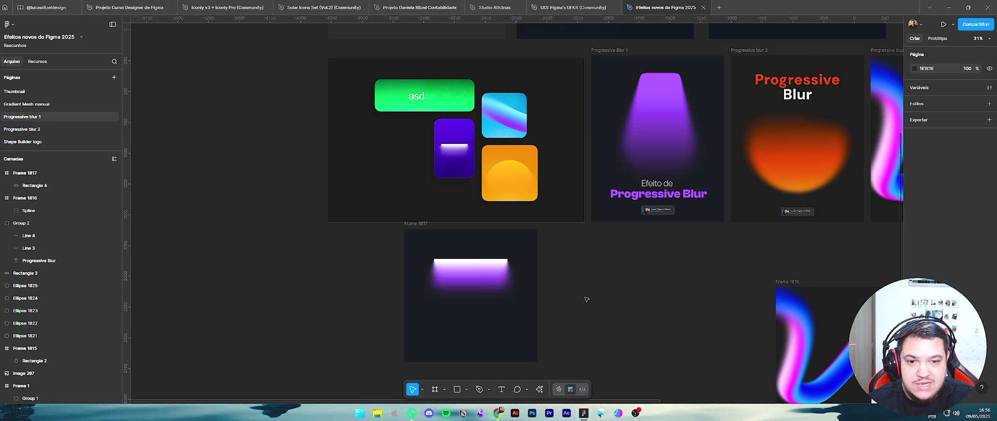
# - Raise the start amount of the rectangle's progressive layer blur to slightly soften its sharp white top edge
pyautogui.scroll(2, 447, 257)
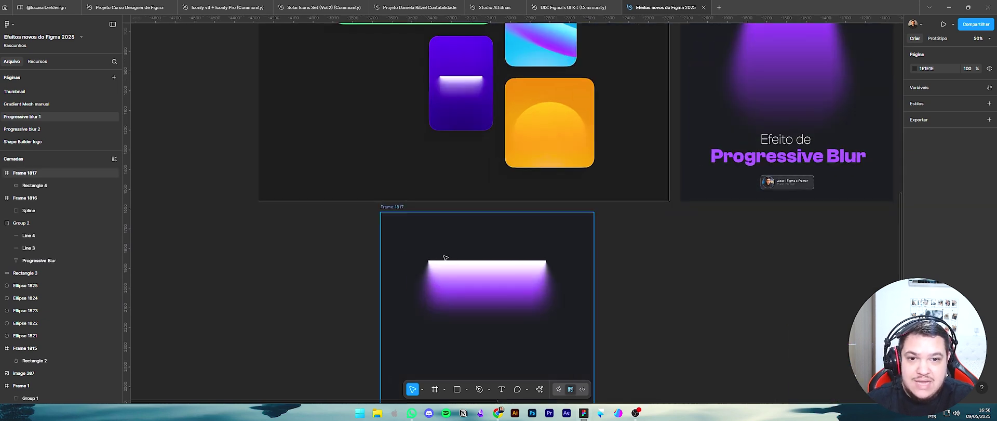
pyautogui.scroll(2, 462, 262)
pyautogui.click(475, 269)
pyautogui.scroll(4, 484, 283)
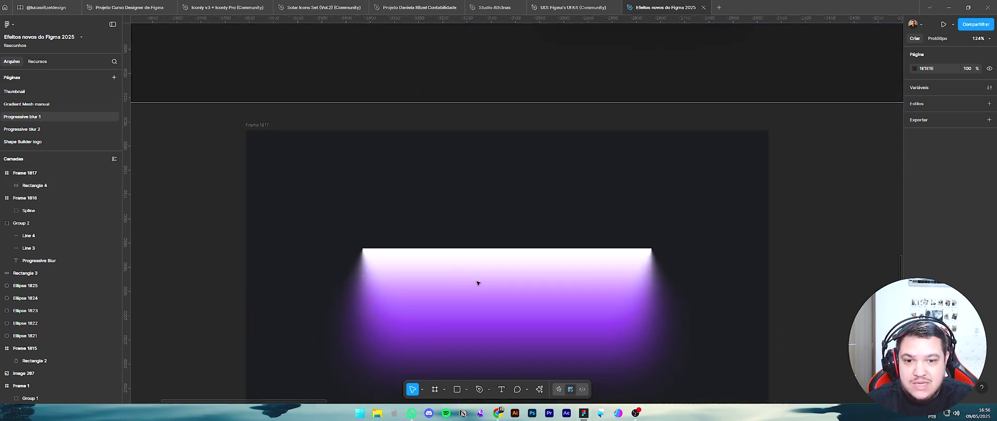
pyautogui.scroll(-1, 478, 282)
pyautogui.click(477, 281)
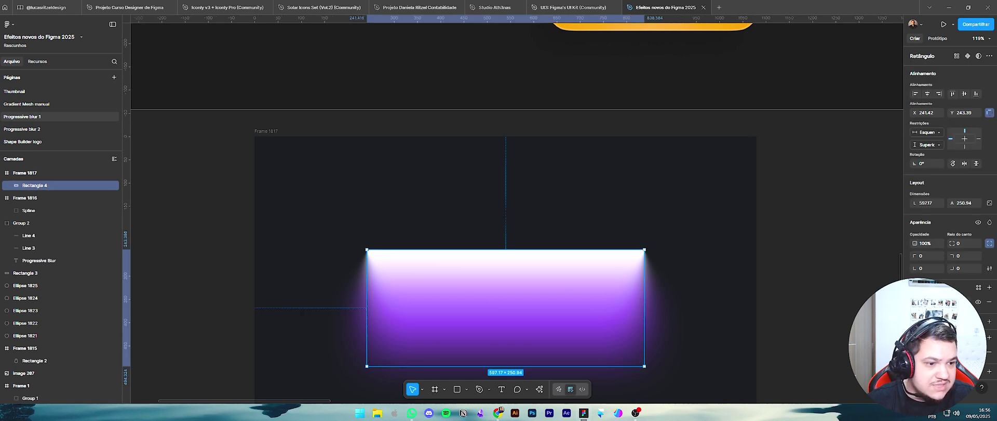
pyautogui.click(915, 352)
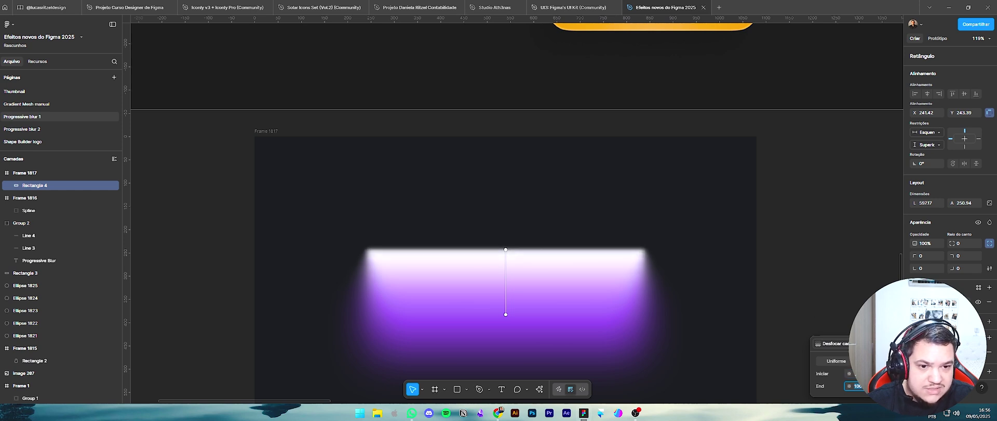
pyautogui.click(868, 373)
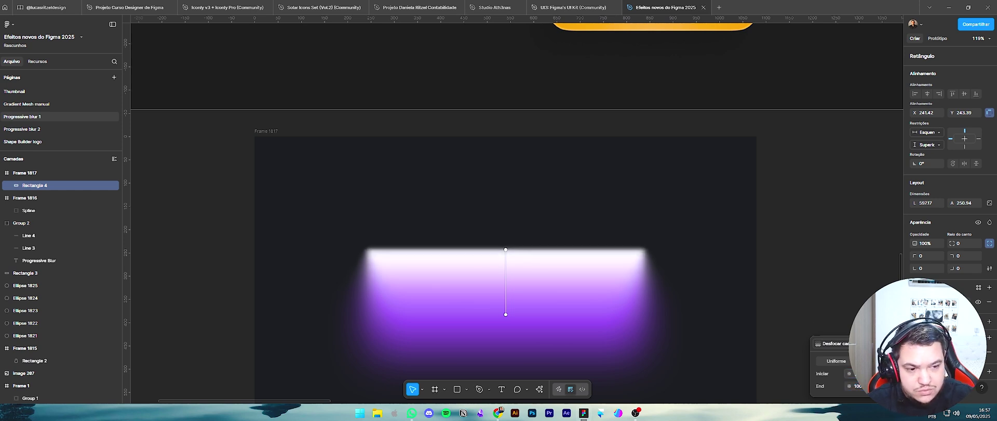
pyautogui.press('Escape')
pyautogui.click(823, 284)
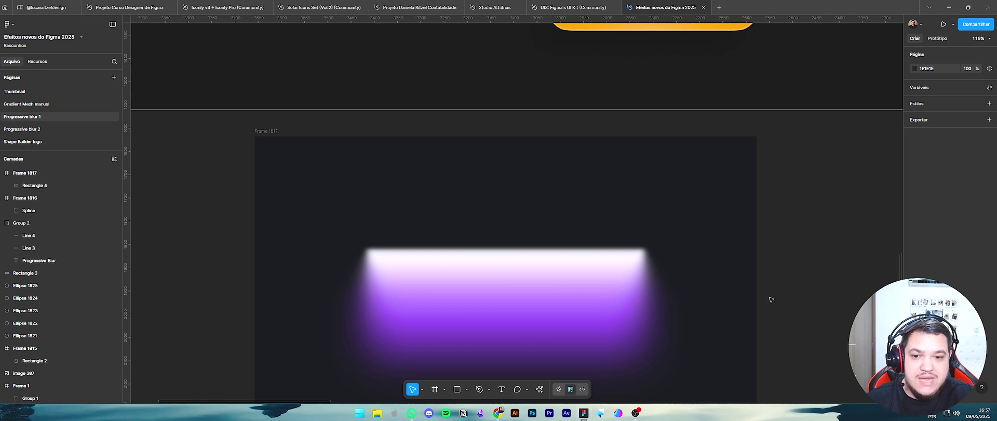
# - Move the purple middle stop of the rectangle's linear gradient up to 26%
pyautogui.click(590, 296)
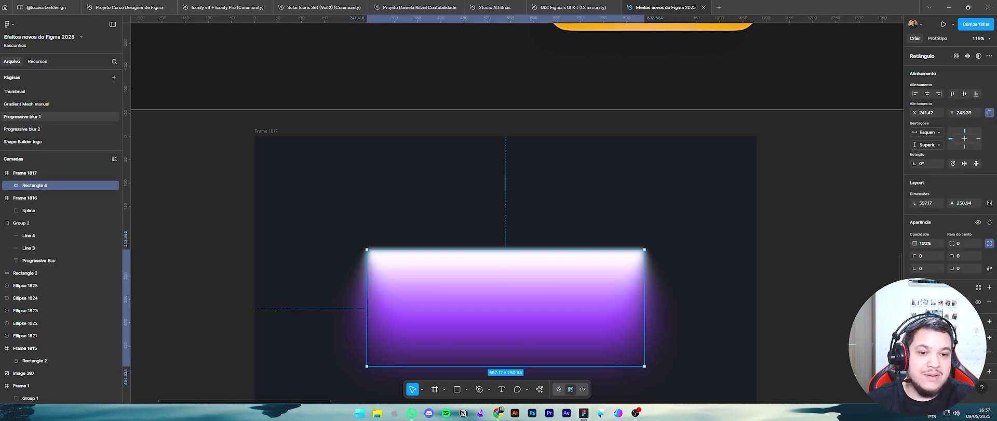
pyautogui.click(915, 301)
pyautogui.moveTo(854, 324); pyautogui.dragTo(837, 328)
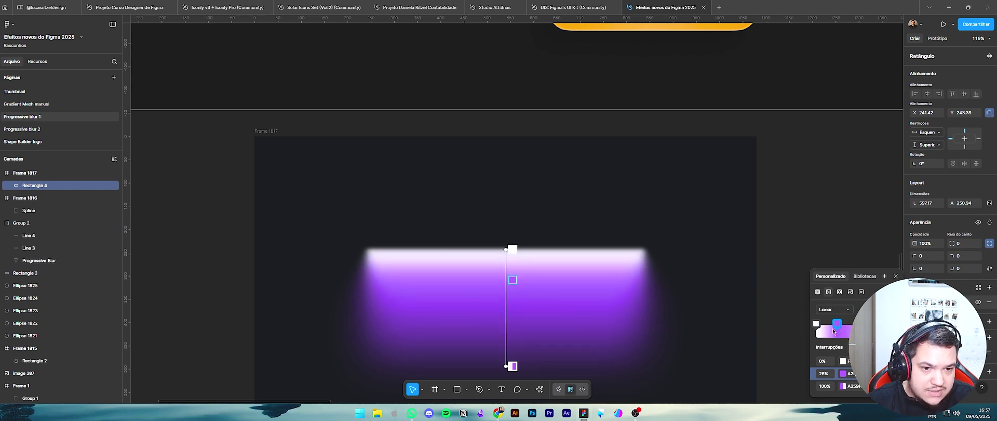
# - Recolour the gradient's start stop to a light lilac tint of purple A259FF
pyautogui.click(816, 323)
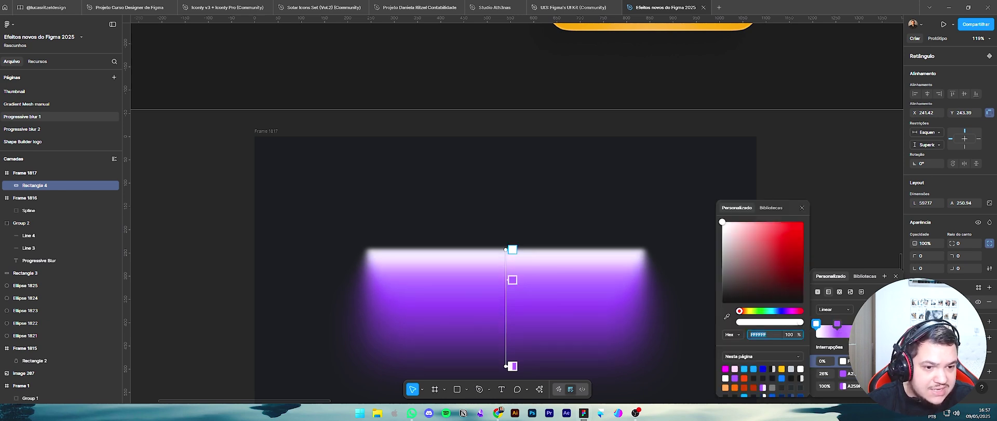
pyautogui.press('Escape')
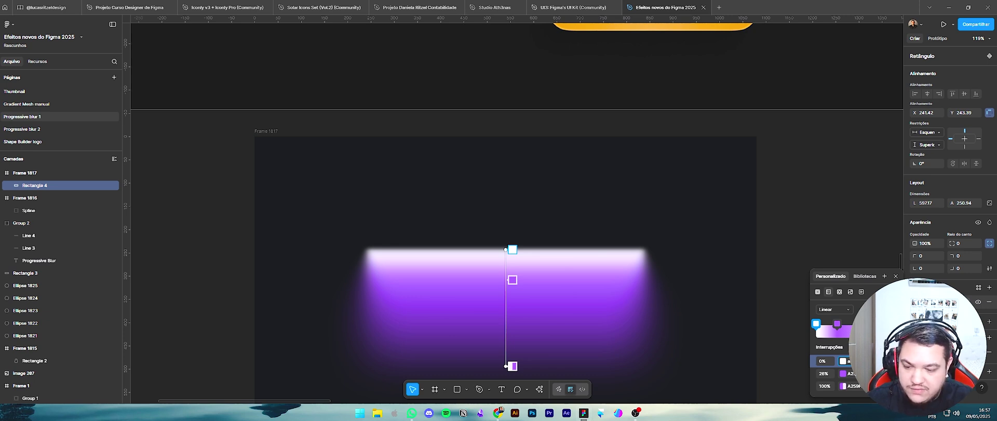
pyautogui.press('Return')
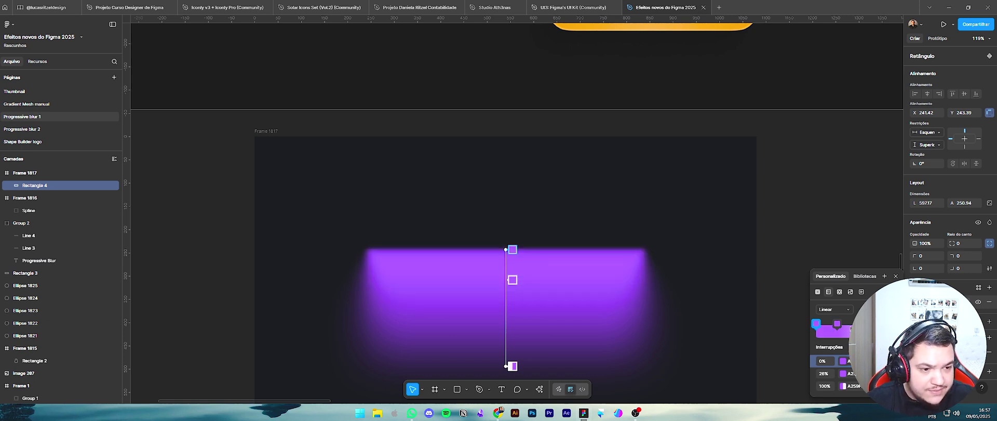
pyautogui.click(843, 361)
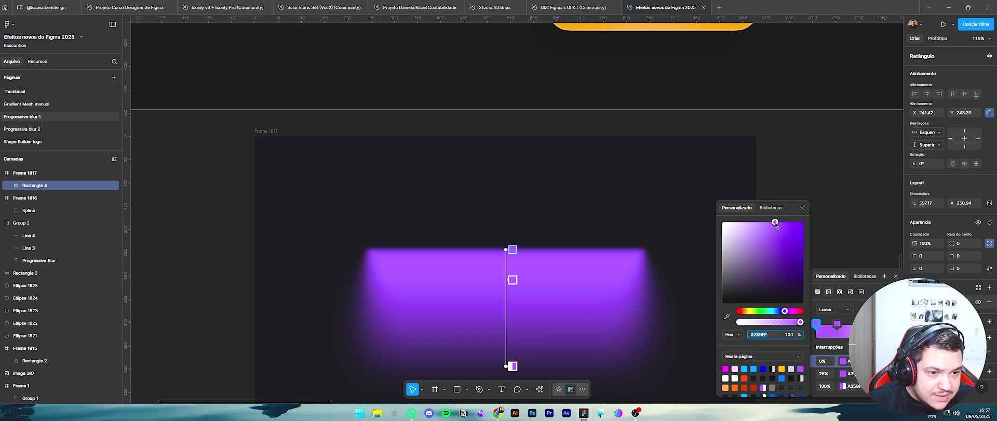
pyautogui.moveTo(777, 223); pyautogui.dragTo(739, 227)
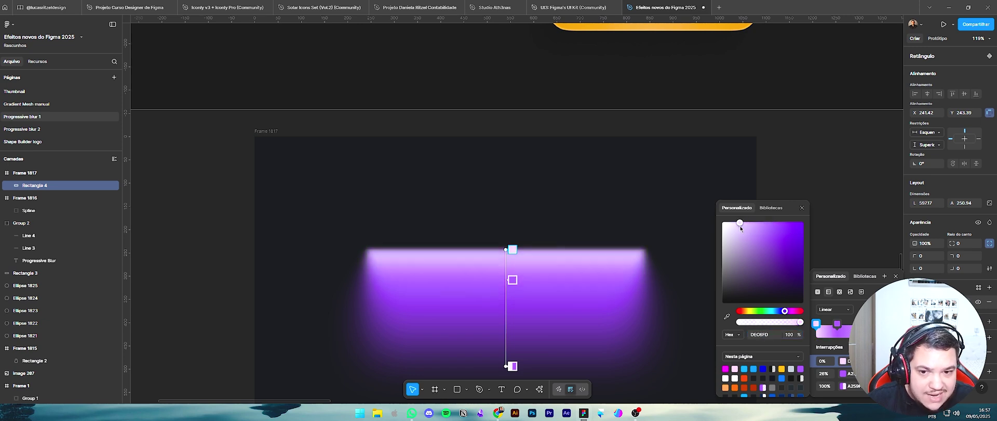
pyautogui.press('Escape')
pyautogui.click(800, 177)
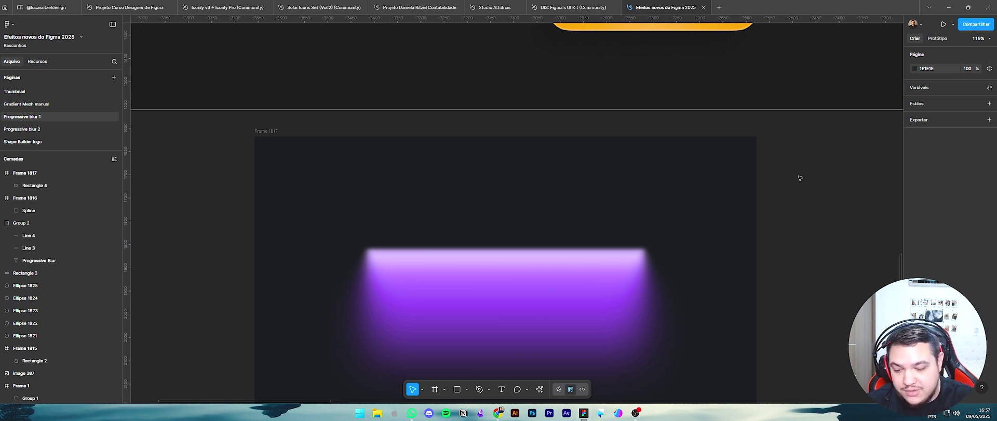
# - Draw a white horizontal line about 596 px wide along the rectangle's upper edge and nudge it up 1 px
pyautogui.press('l')
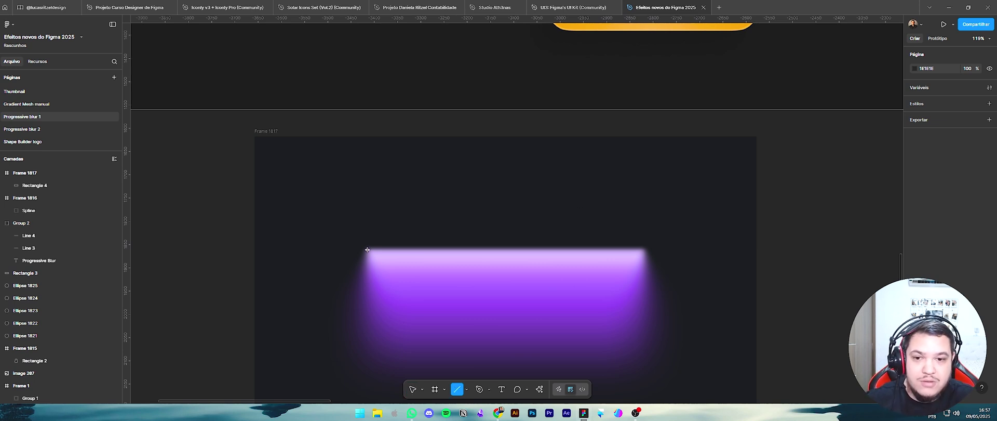
pyautogui.moveTo(368, 250); pyautogui.dragTo(645, 251)
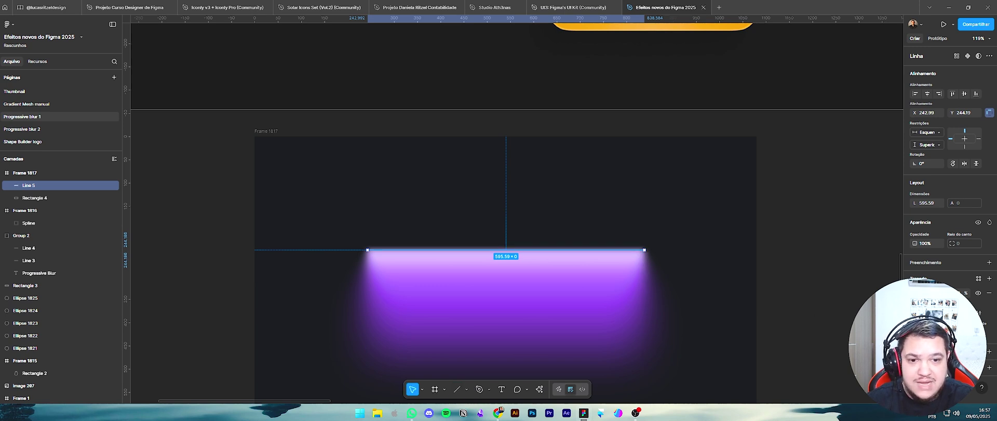
pyautogui.press('Up')
pyautogui.press('Up')
pyautogui.press('Up')
pyautogui.press('Up')
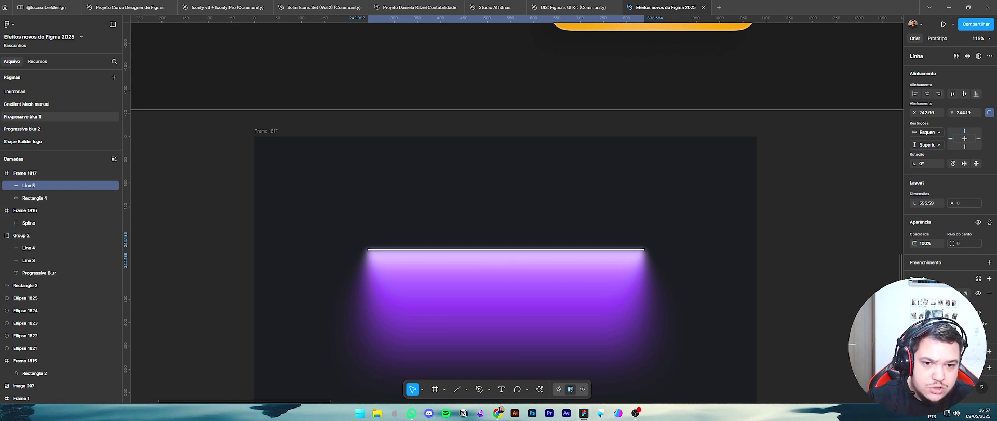
pyautogui.press('Up')
pyautogui.press('Return')
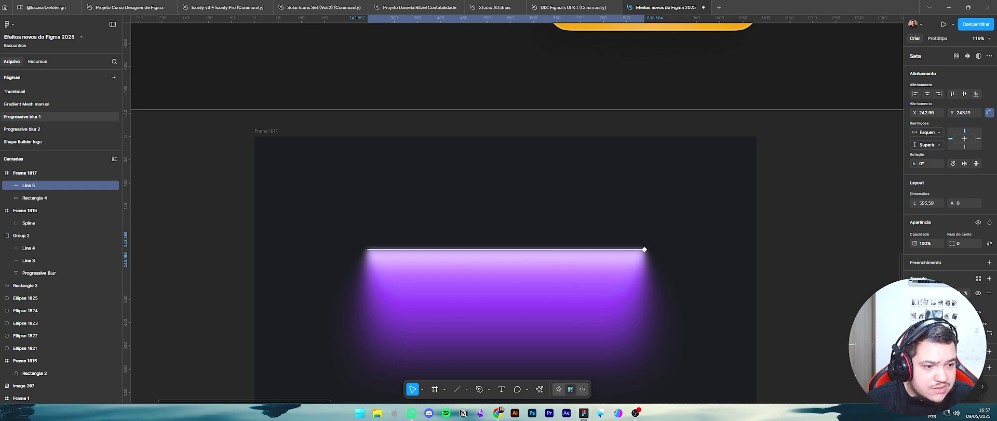
pyautogui.click(763, 278)
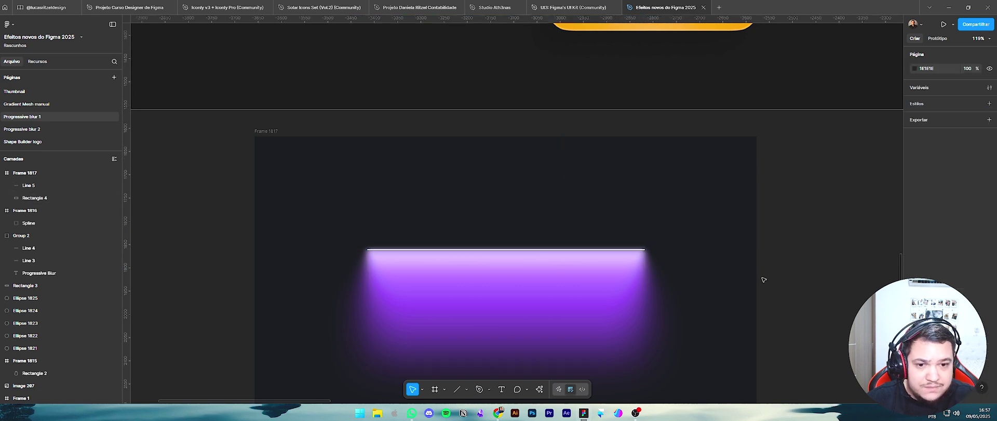
# - Give the line's stroke the light lilac of the rectangle's gradient start stop and thicken it
pyautogui.scroll(5, 488, 266)
pyautogui.click(524, 259)
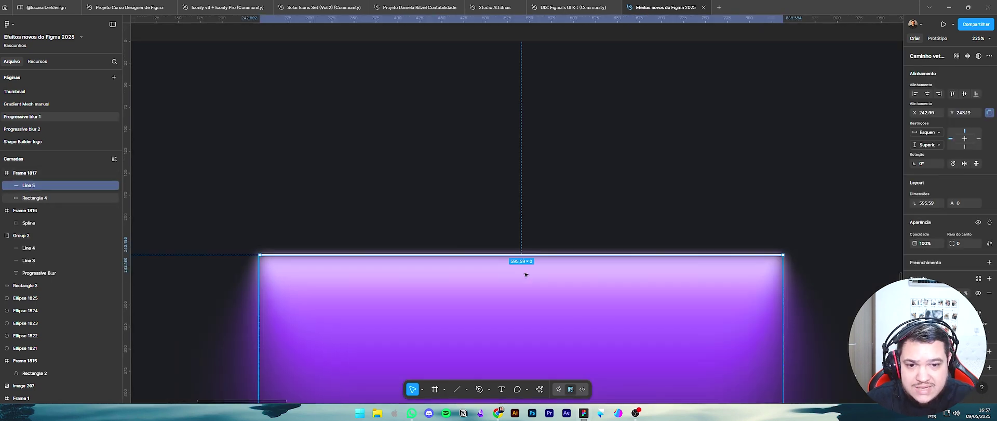
pyautogui.click(915, 301)
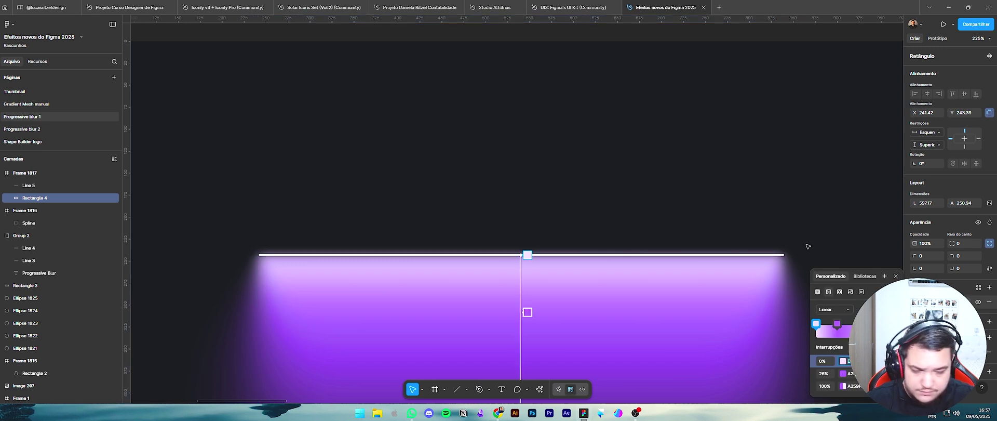
pyautogui.press('Escape')
pyautogui.click(548, 234)
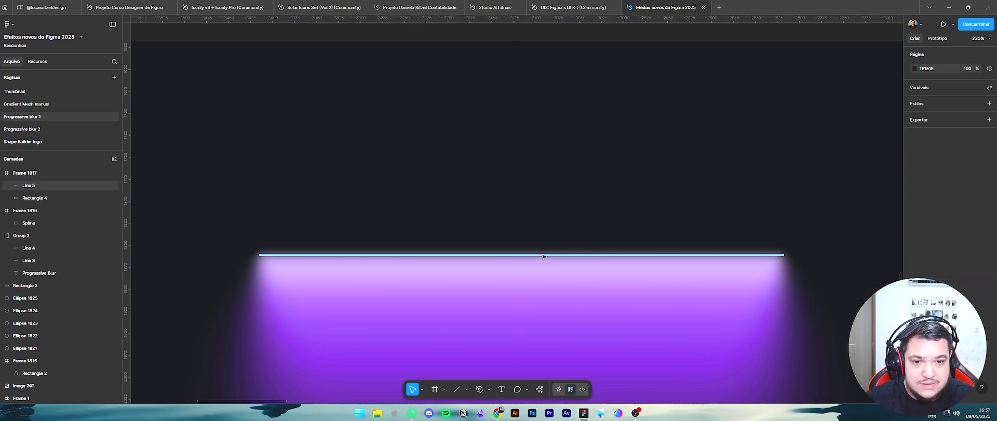
pyautogui.click(543, 255)
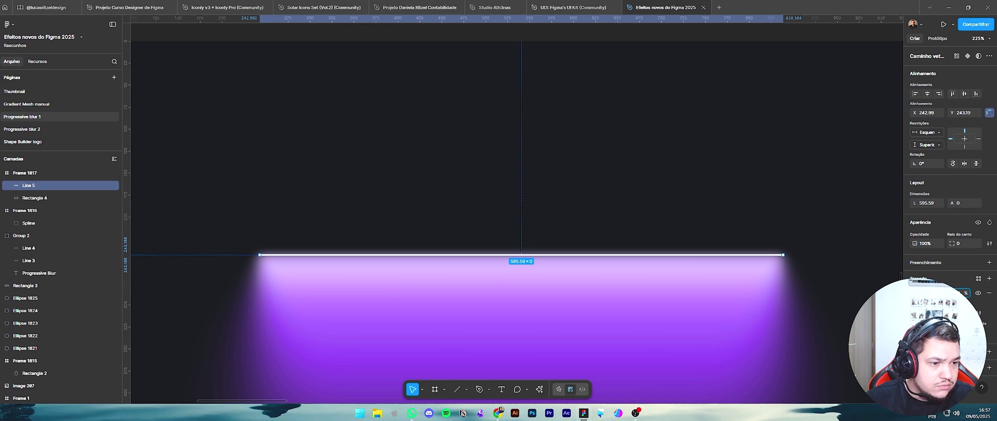
pyautogui.click(705, 180)
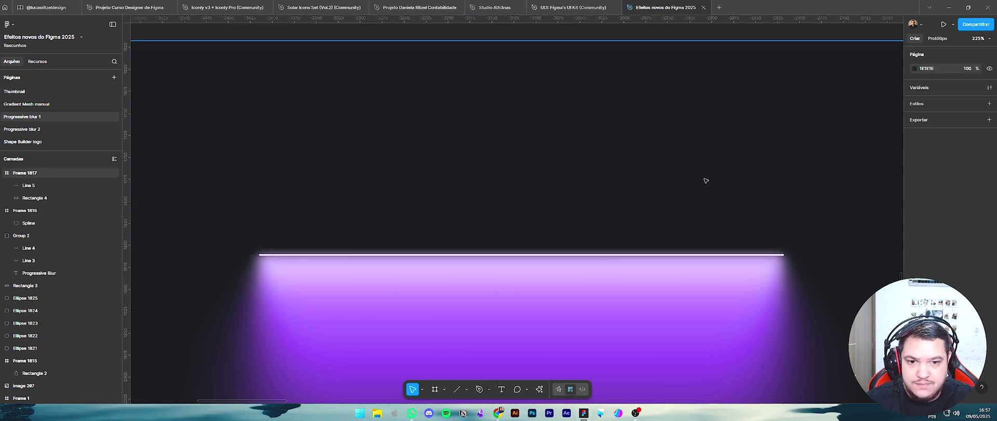
pyautogui.click(589, 255)
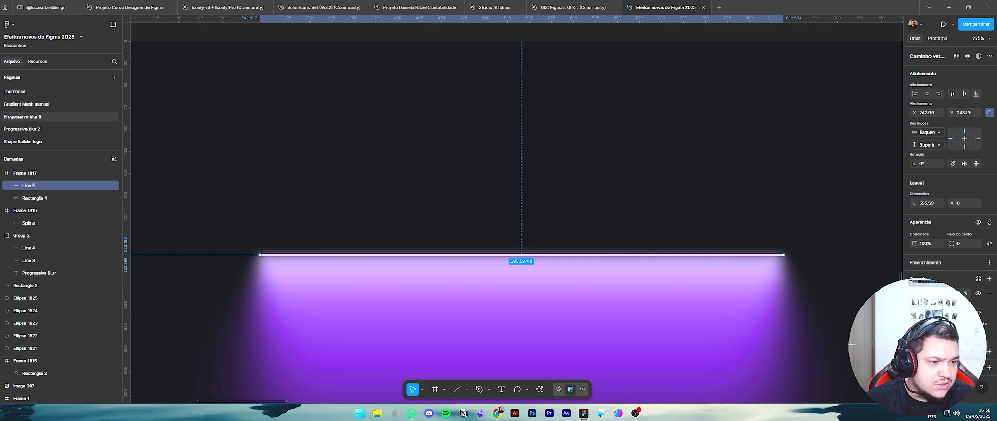
pyautogui.click(848, 236)
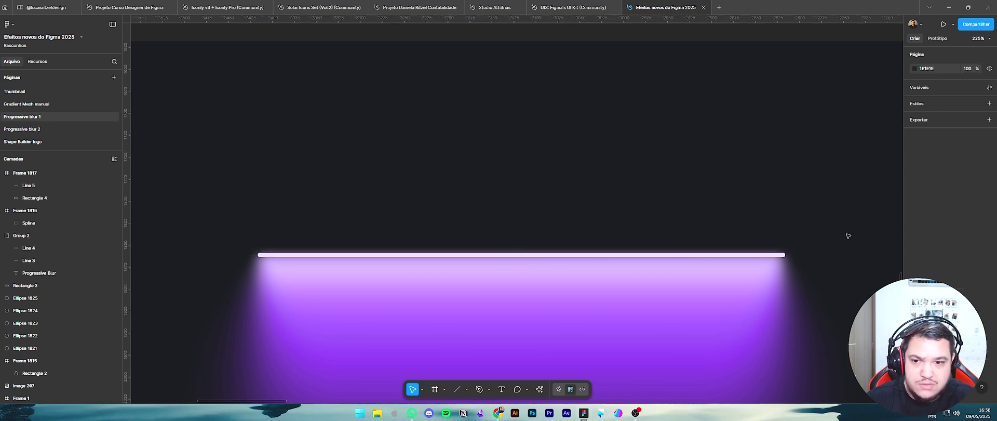
# - Reduce the line's stroke weight to a fine hairline
pyautogui.click(758, 254)
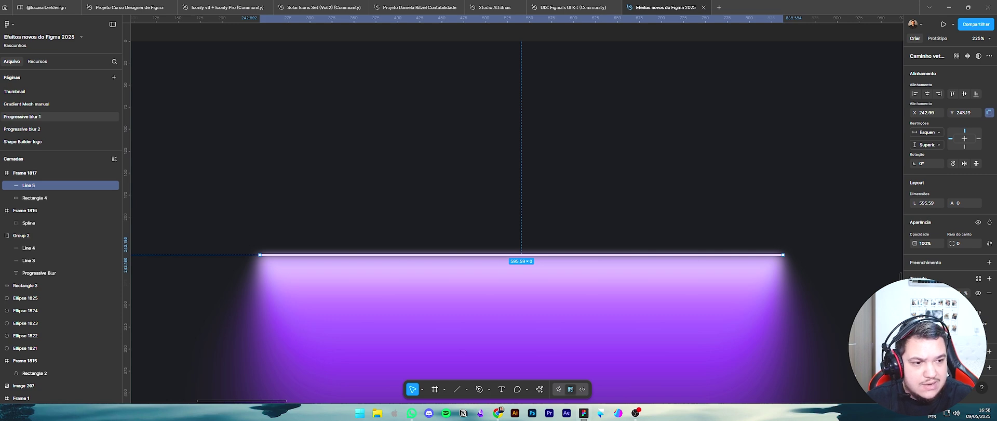
pyautogui.press('Return')
pyautogui.press('Escape')
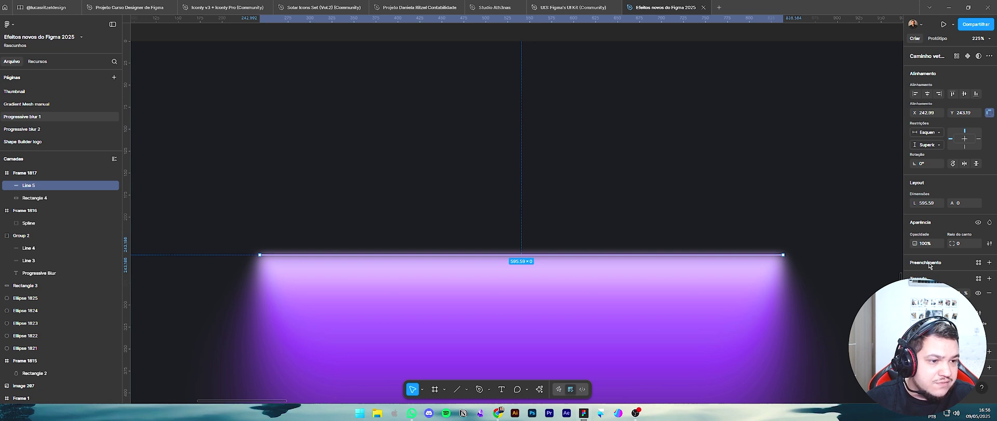
# - Add a drop shadow to the line and align the line with the rectangle's upper edge
pyautogui.click(990, 352)
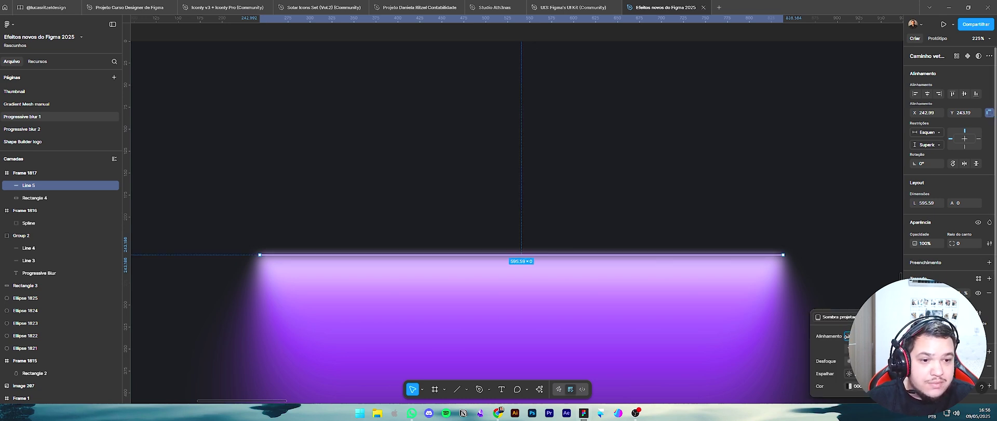
pyautogui.moveTo(848, 336); pyautogui.dragTo(864, 327)
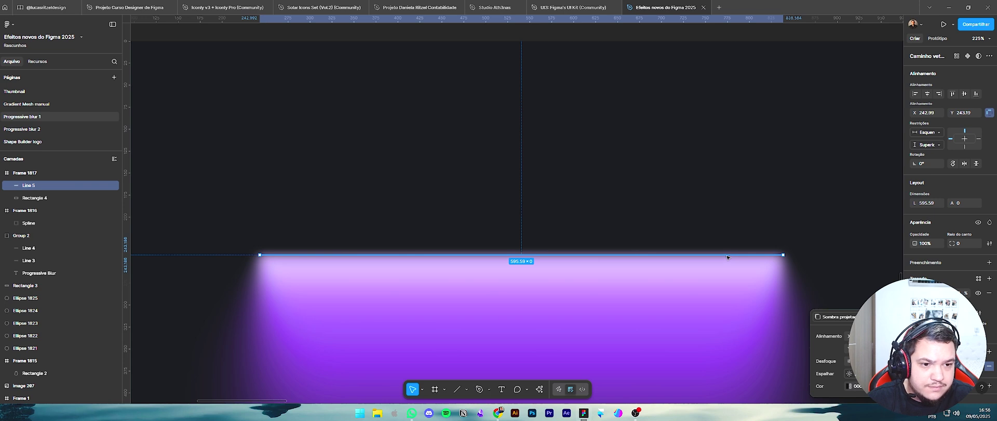
pyautogui.moveTo(727, 256); pyautogui.dragTo(726, 256)
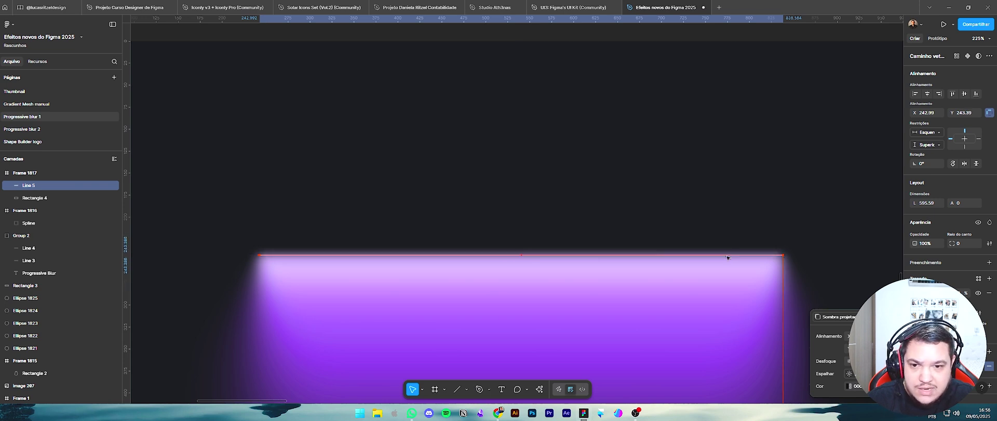
# - Compare the shape with the reference design, and increase the line's stroke weight
pyautogui.click(715, 217)
pyautogui.scroll(-5, 717, 215)
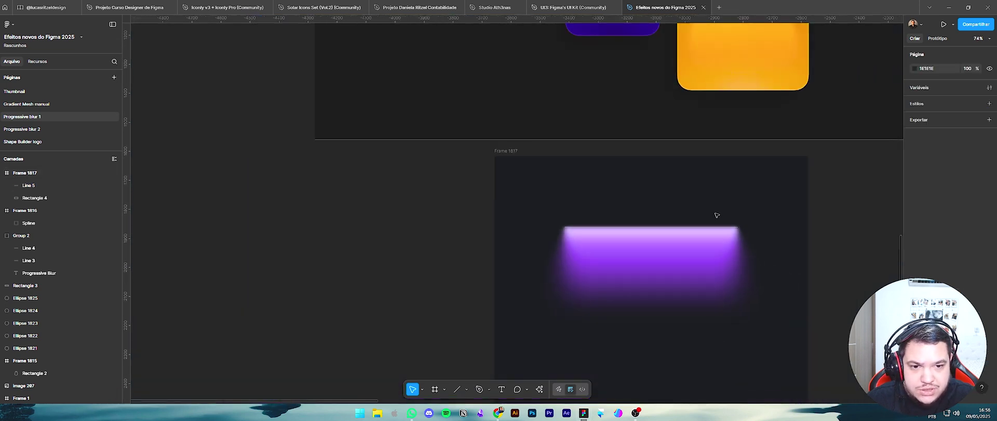
pyautogui.scroll(-3, 852, 238)
pyautogui.moveTo(872, 236); pyautogui.dragTo(708, 262)
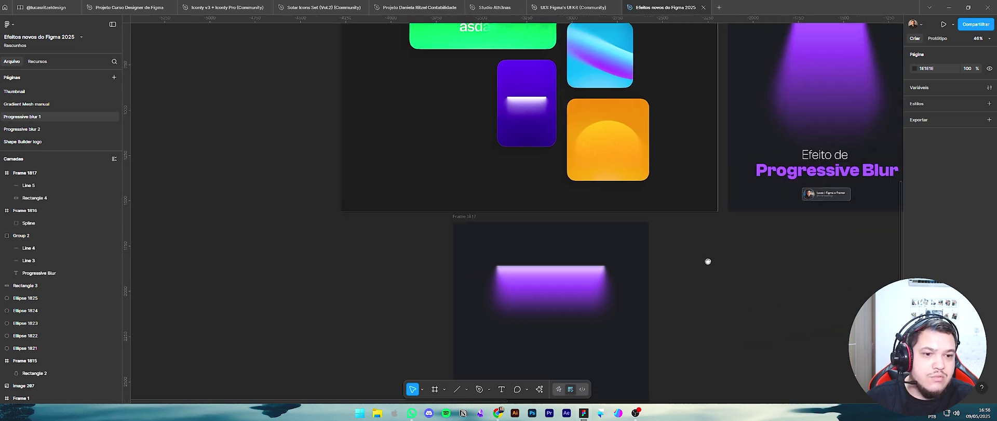
pyautogui.scroll(10, 564, 283)
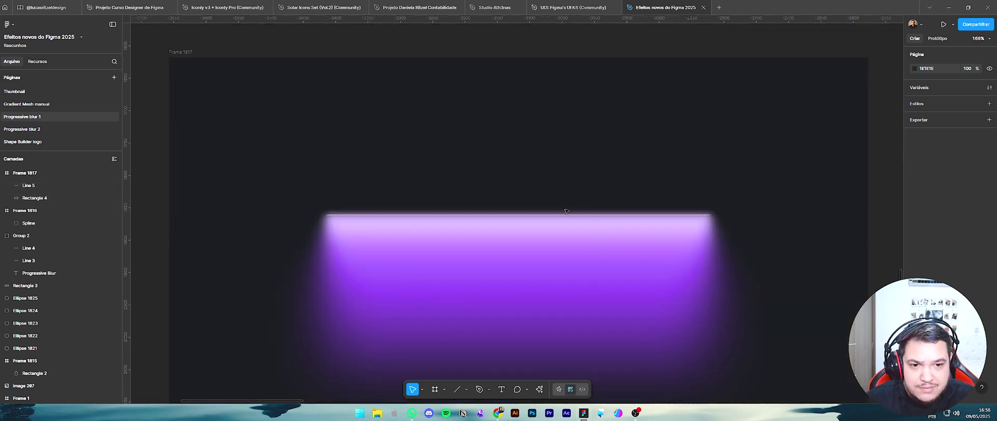
pyautogui.click(565, 214)
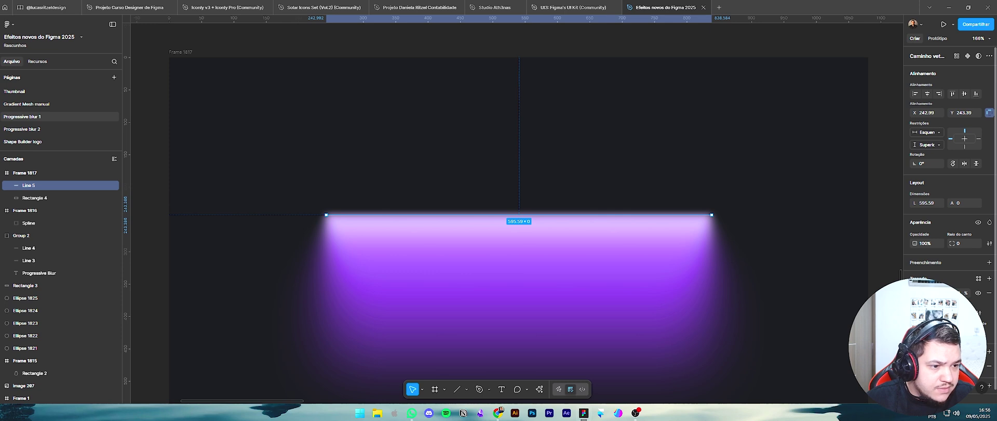
pyautogui.press('Up')
pyautogui.press('Up')
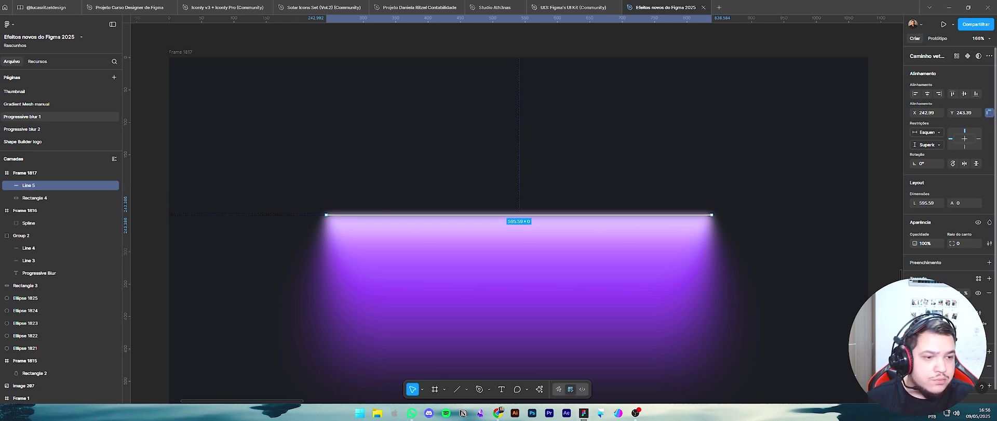
# - Add another drop shadow to the line and colour it light purple CCA4FF at 100% opacity
pyautogui.scroll(-1, 951, 156)
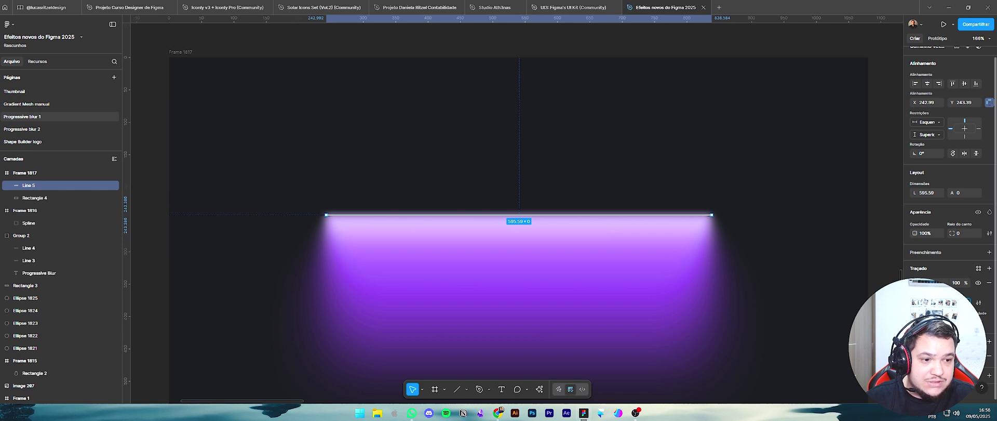
pyautogui.click(988, 341)
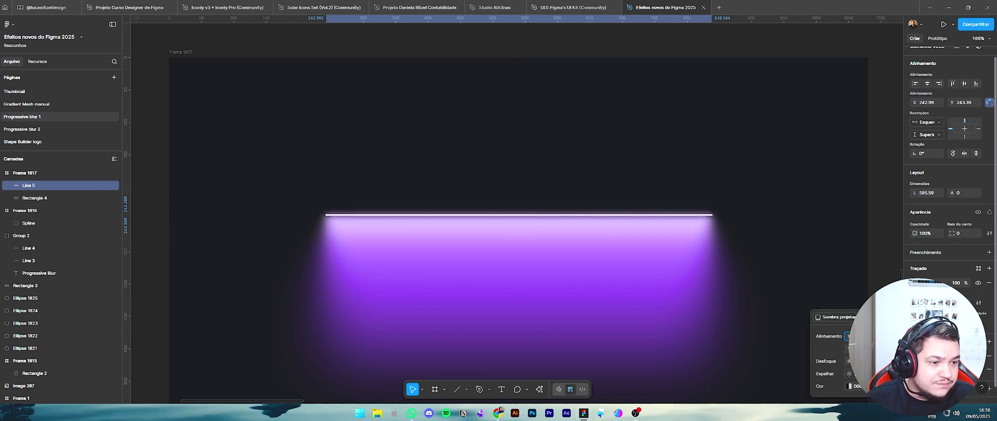
pyautogui.click(850, 386)
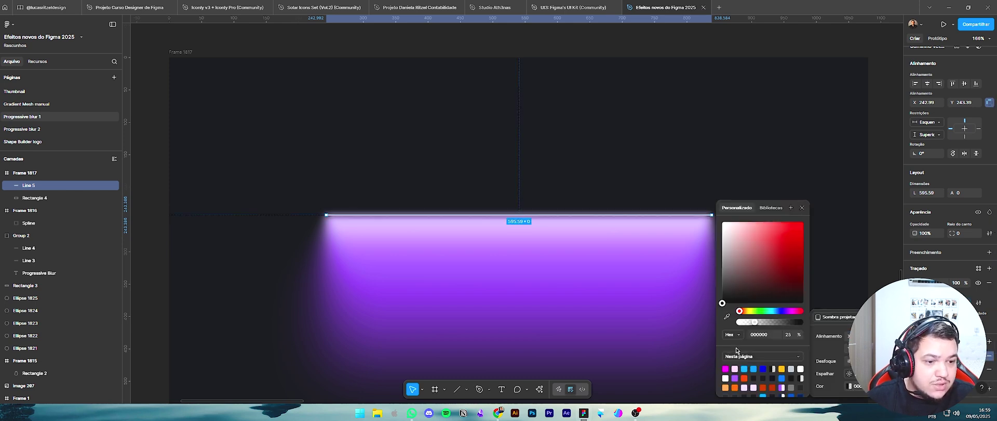
pyautogui.click(736, 378)
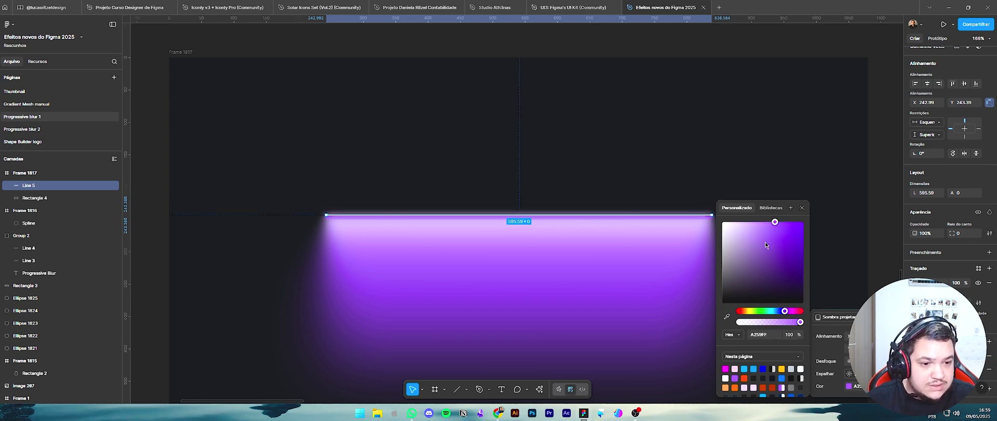
pyautogui.click(745, 223)
pyautogui.moveTo(747, 224); pyautogui.dragTo(751, 221)
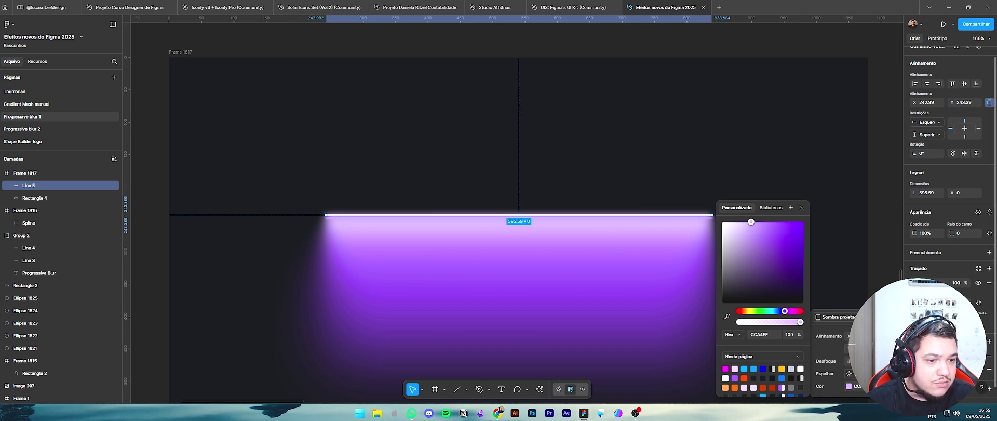
# - Fine-tune the offset and blur of the line's light purple drop shadow, and compare the shape with the reference
pyautogui.press('Escape')
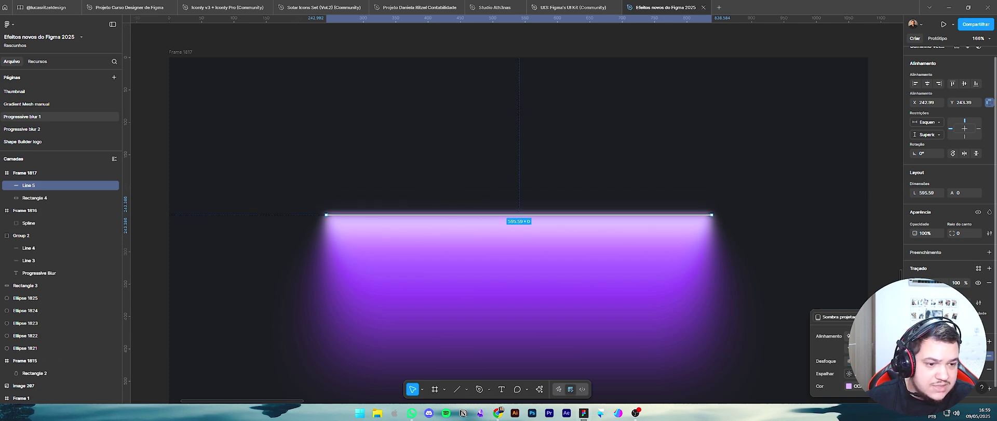
pyautogui.moveTo(849, 336)
pyautogui.mouseDown()
pyautogui.moveTo(906, 336)
pyautogui.moveTo(832, 337)
pyautogui.moveTo(858, 348)
pyautogui.mouseUp()
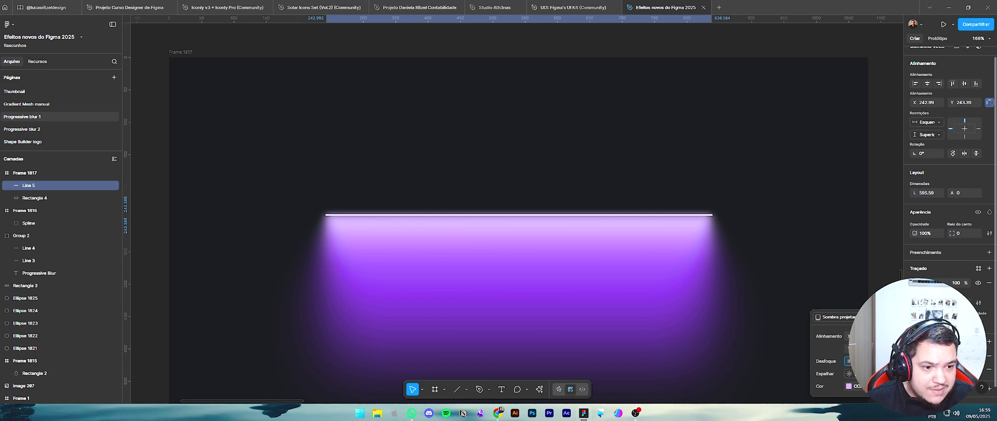
pyautogui.click(908, 356)
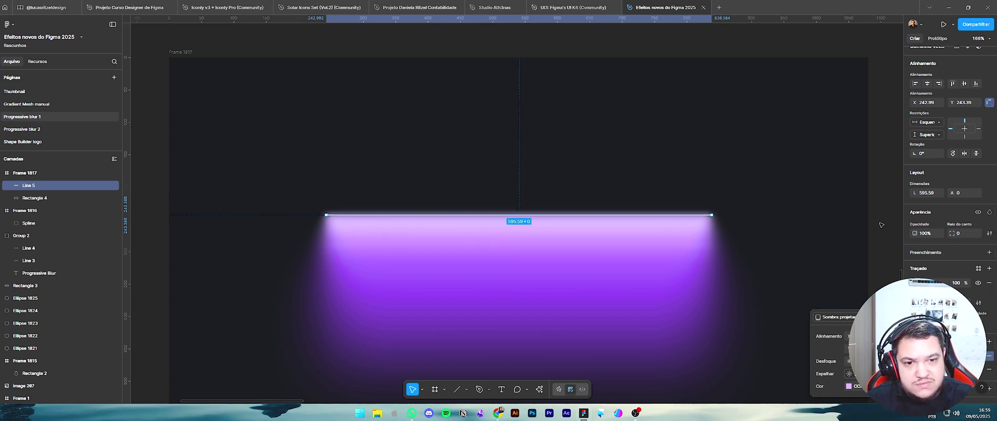
pyautogui.click(738, 224)
pyautogui.scroll(-6, 676, 270)
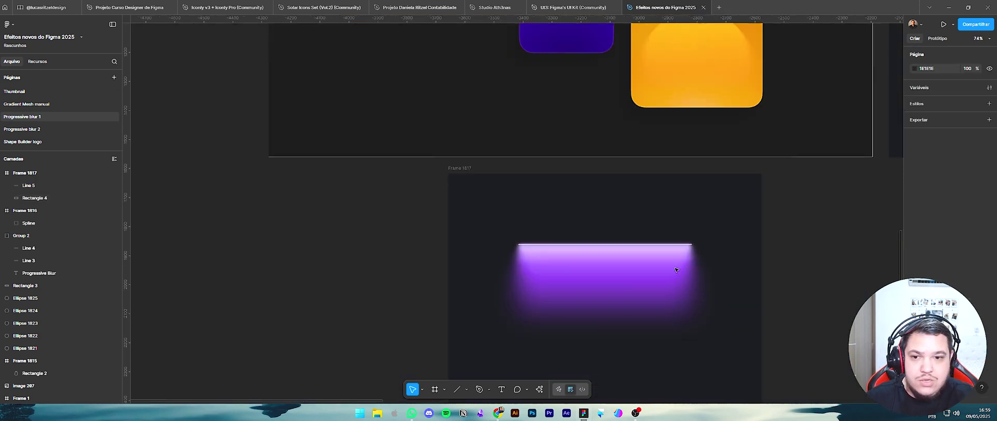
pyautogui.scroll(2, 789, 291)
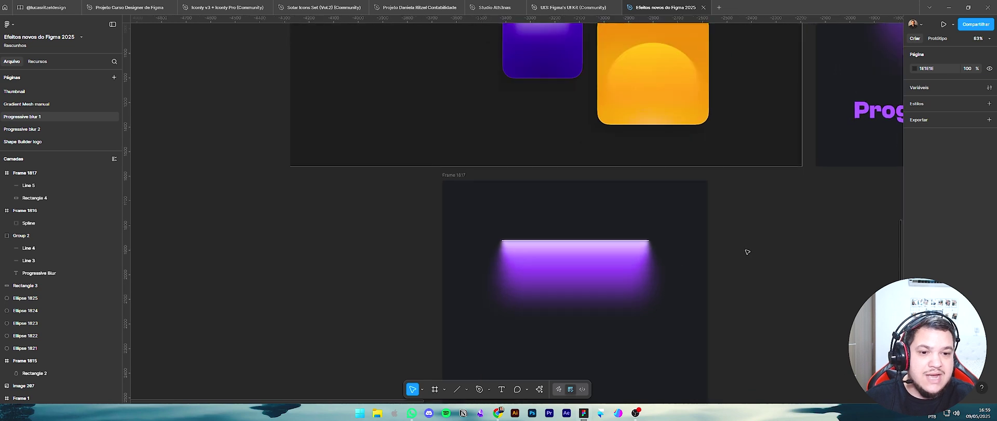
pyautogui.scroll(-2, 746, 250)
pyautogui.moveTo(606, 79); pyautogui.dragTo(504, 104)
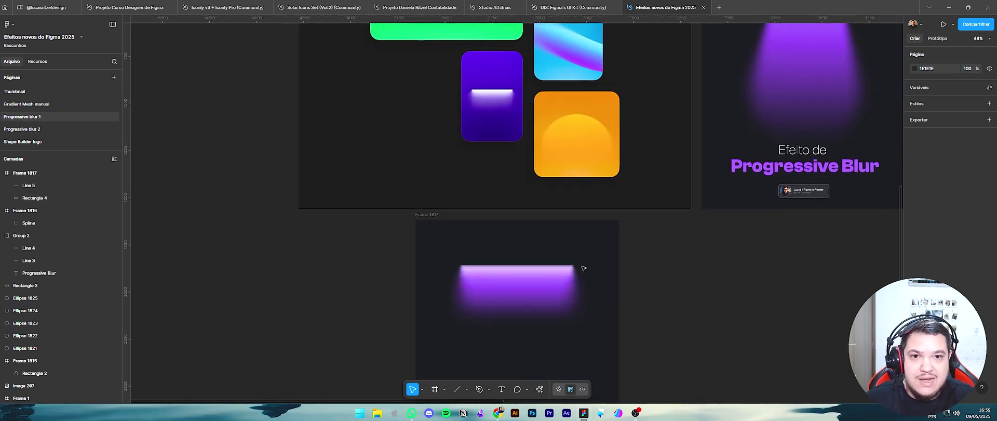
# - Try nudging the line slightly above the rectangle's upper edge
pyautogui.scroll(6, 533, 273)
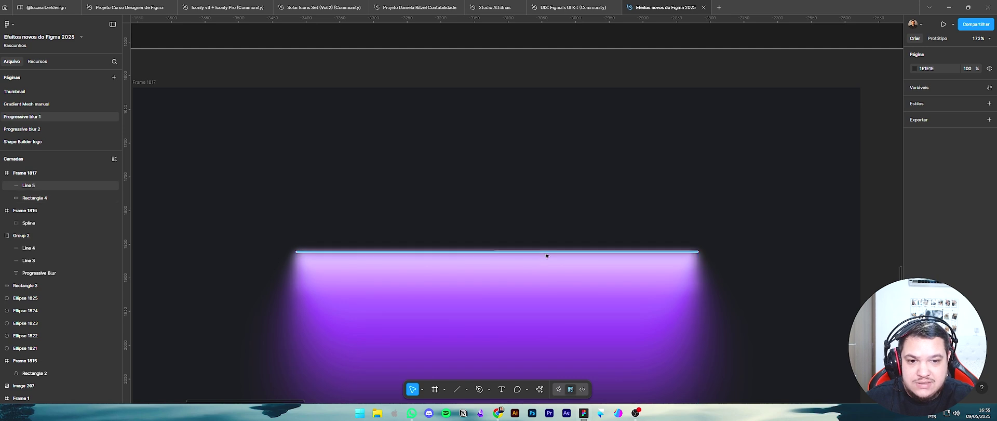
pyautogui.click(548, 252)
pyautogui.press('Up')
pyautogui.press('Up')
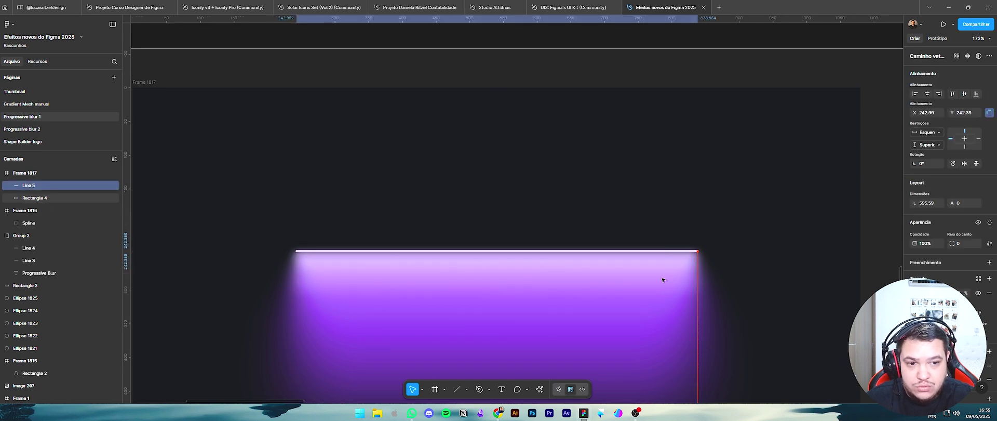
pyautogui.press('Down')
pyautogui.press('Down')
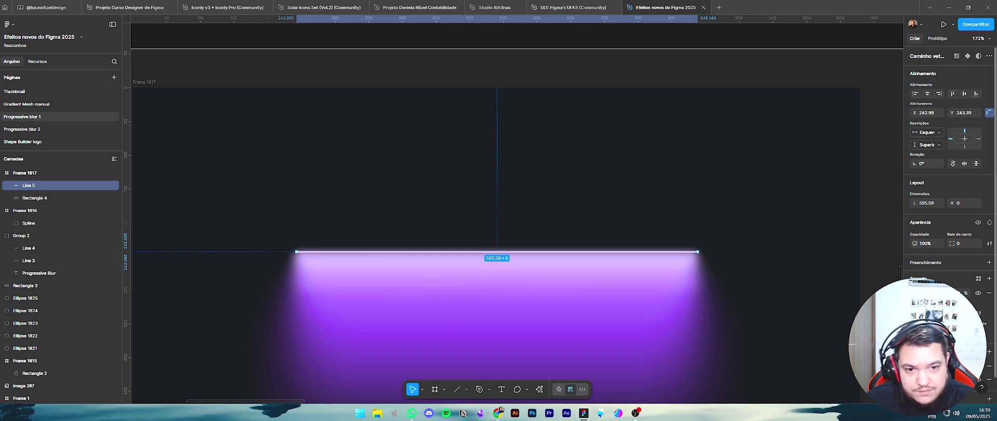
# - Set the line's black drop shadow to 100% opacity and colour it deep purple
pyautogui.scroll(-1, 925, 332)
pyautogui.click(915, 343)
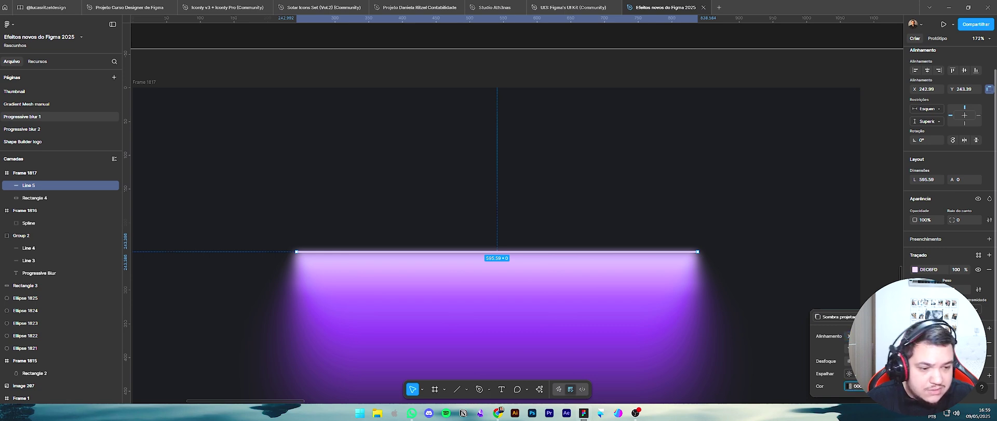
pyautogui.press('Return')
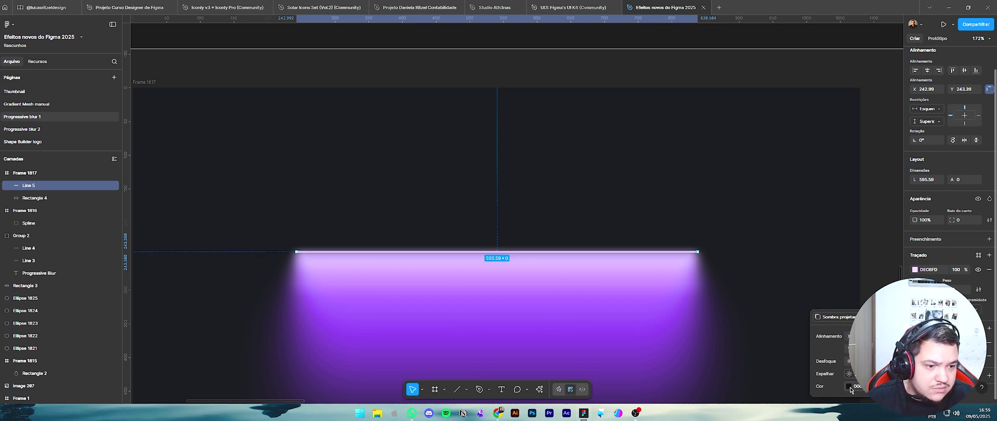
pyautogui.click(851, 386)
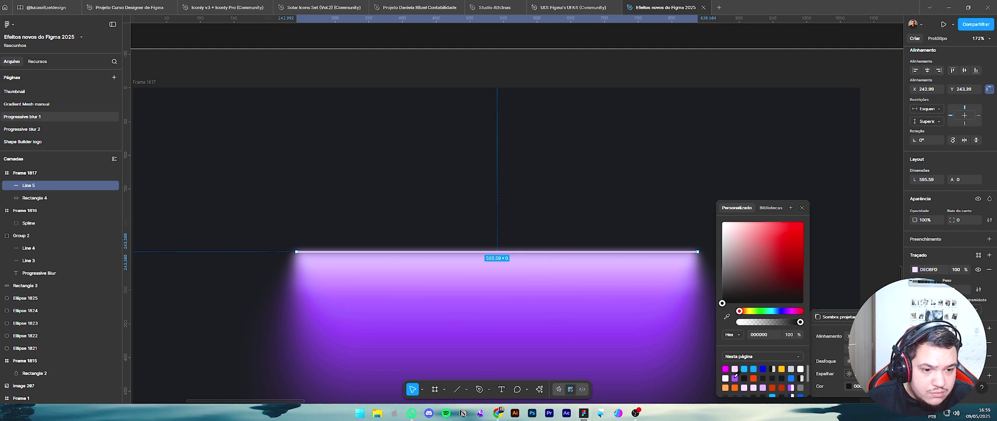
pyautogui.click(735, 378)
pyautogui.moveTo(790, 273); pyautogui.dragTo(801, 250)
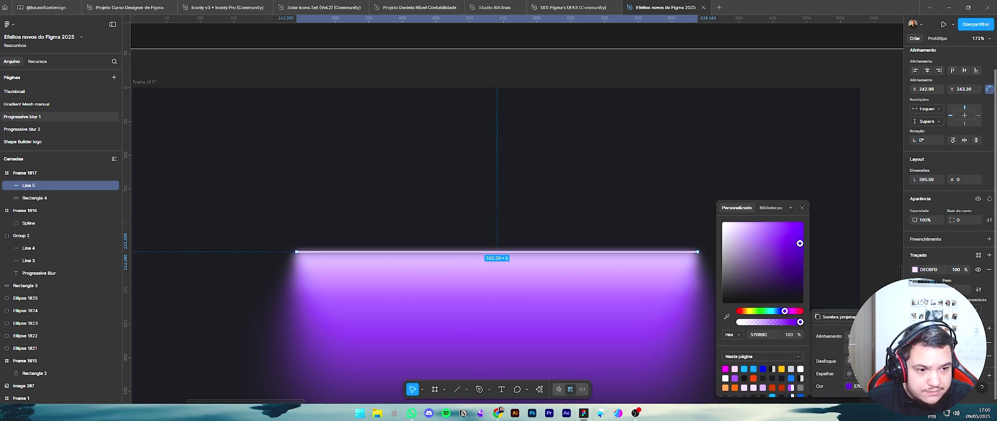
# - Adjust the offset and blur of that drop shadow and recolour it dark grey 555258
pyautogui.moveTo(850, 360); pyautogui.dragTo(757, 351)
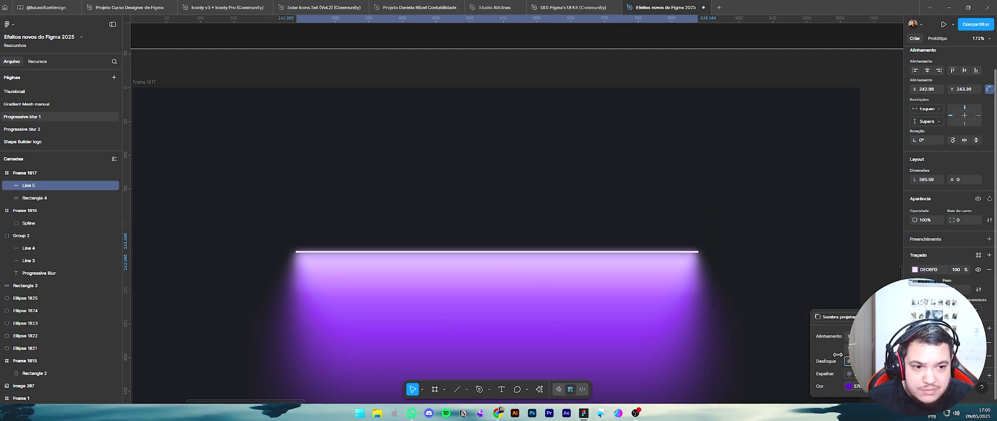
pyautogui.moveTo(847, 348); pyautogui.dragTo(309, 312)
pyautogui.click(848, 385)
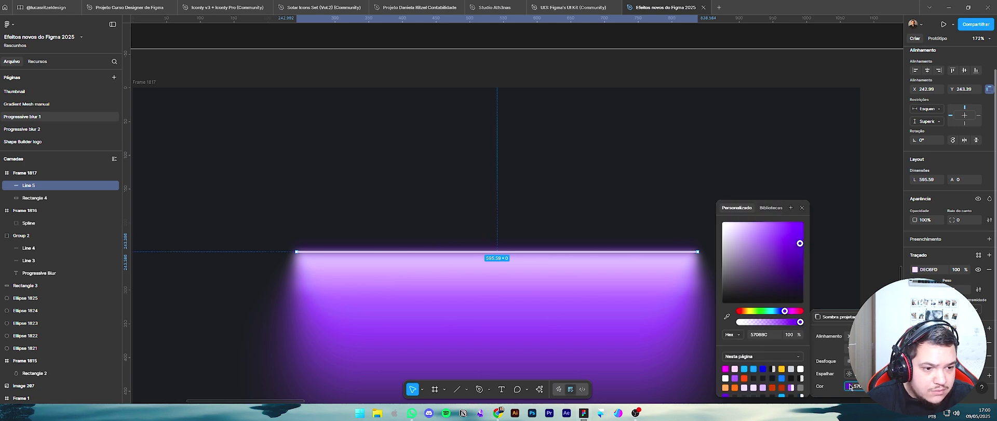
pyautogui.moveTo(788, 257); pyautogui.dragTo(729, 279)
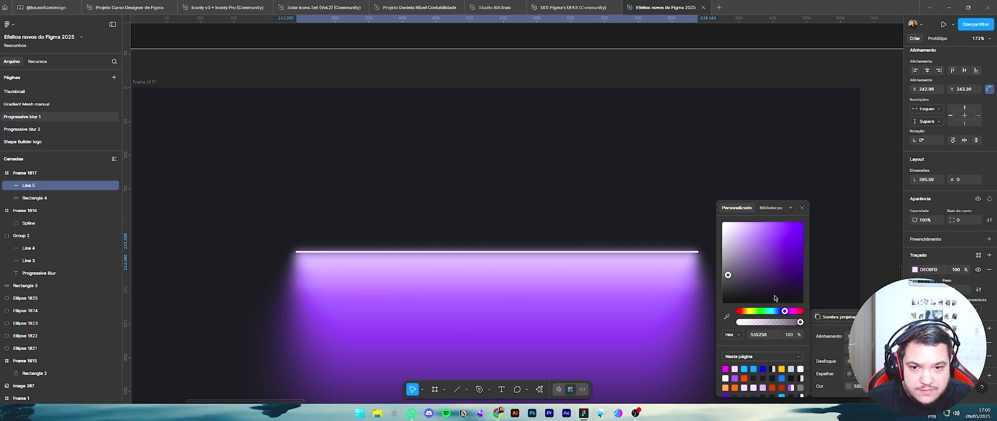
pyautogui.click(874, 264)
pyautogui.scroll(-5, 874, 264)
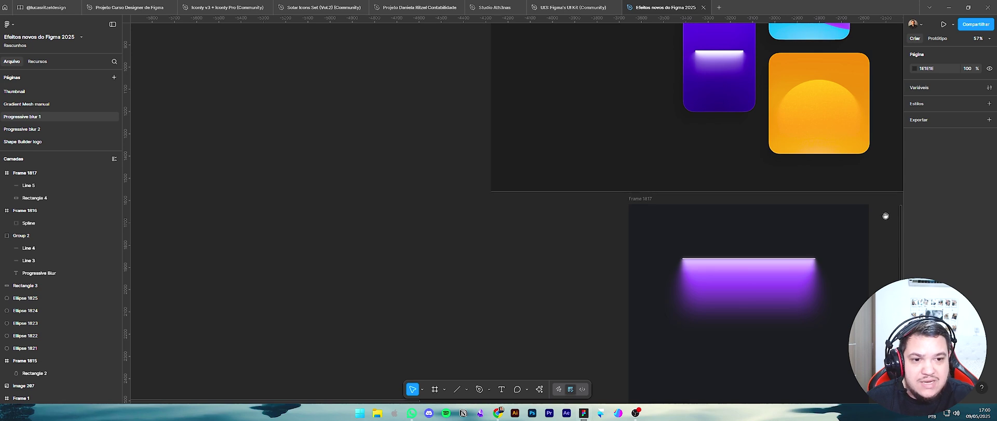
pyautogui.moveTo(884, 214); pyautogui.dragTo(635, 267)
pyautogui.scroll(-1, 634, 266)
pyautogui.scroll(-4, 635, 267)
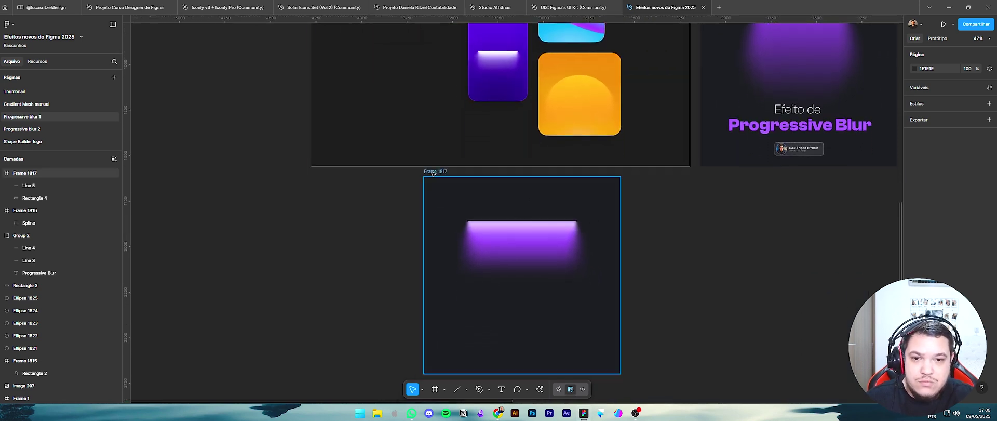
# - Lighten the background fill of the frame behind the purple shape to a slate blue-grey
pyautogui.click(503, 202)
pyautogui.click(915, 304)
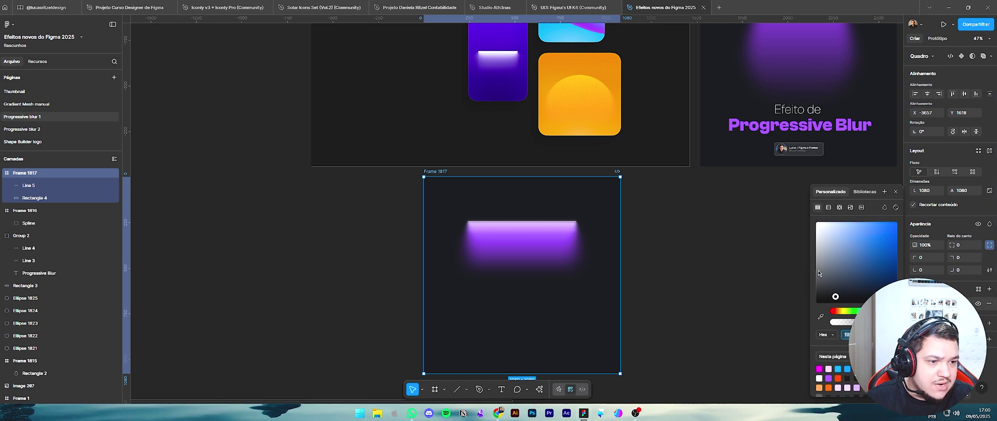
pyautogui.moveTo(819, 270); pyautogui.dragTo(836, 293)
pyautogui.click(715, 250)
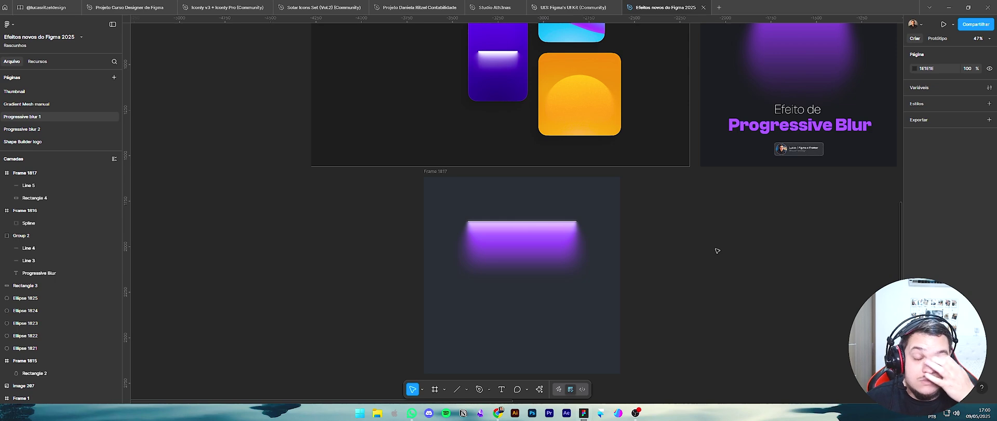
# - Duplicate the Progressive blur 2 frame into the empty canvas area beside the blue and pink wave frame
pyautogui.hscroll(5, 665, 263)
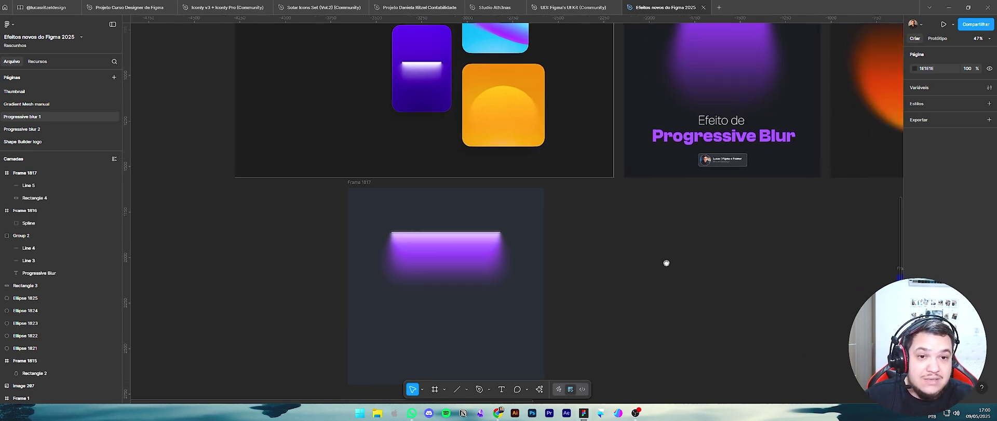
pyautogui.scroll(3, 571, 234)
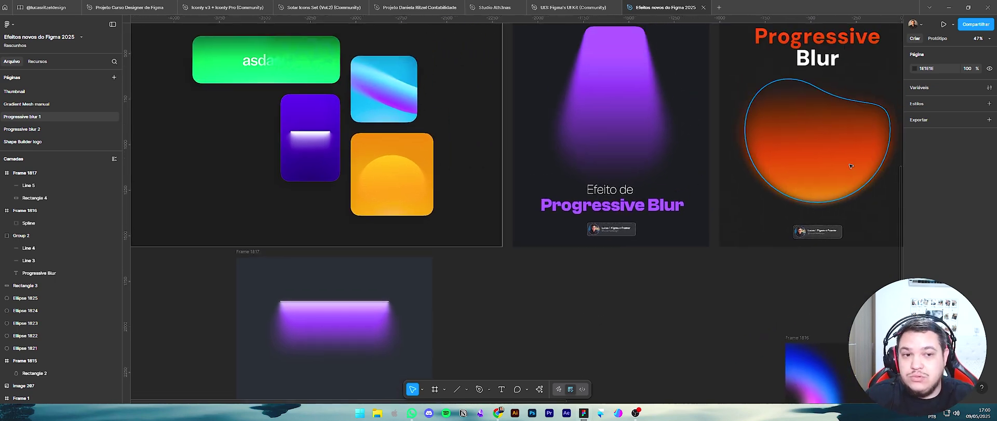
pyautogui.scroll(-3, 780, 188)
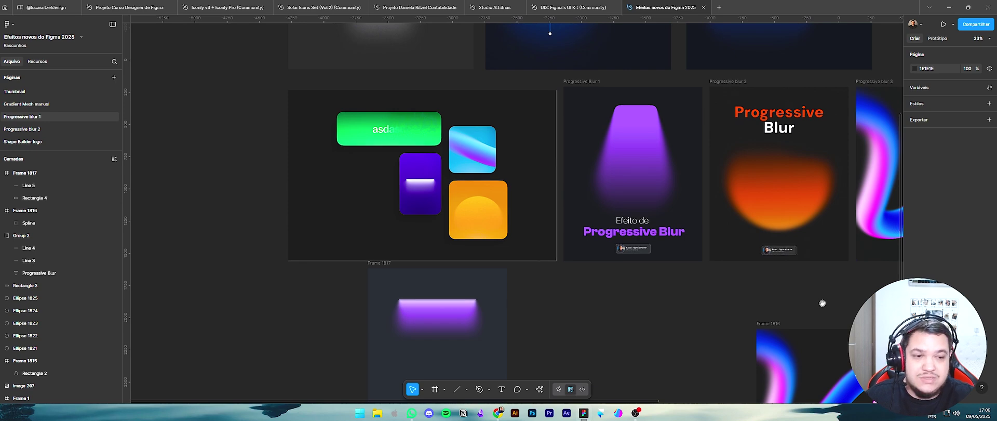
pyautogui.hscroll(8, 515, 207)
pyautogui.scroll(2, 473, 99)
pyautogui.scroll(3, 473, 99)
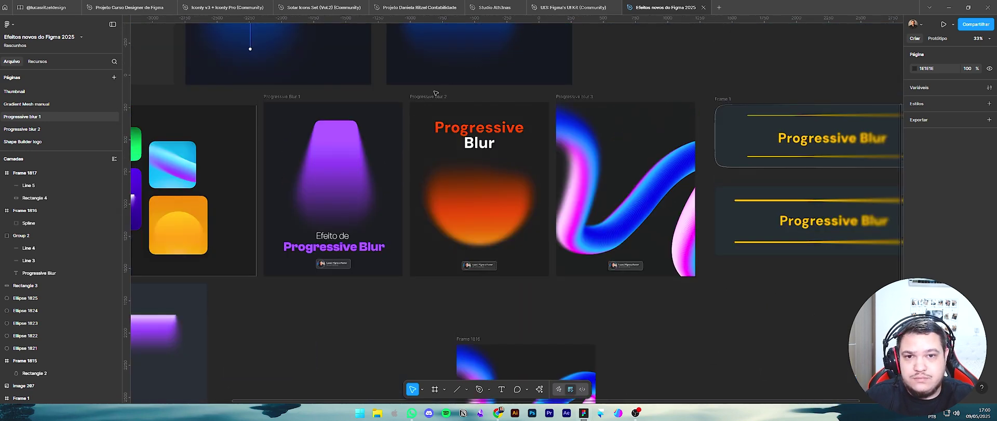
pyautogui.moveTo(504, 164); pyautogui.dragTo(483, 235)
pyautogui.moveTo(411, 175); pyautogui.dragTo(435, 152)
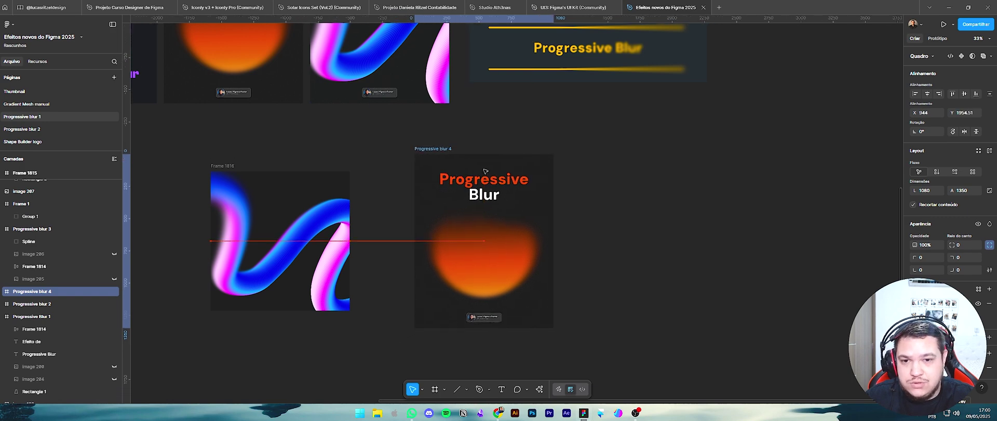
# - Create a new 1080 × 1080 frame beside the duplicated Progressive blur 4 reference
pyautogui.scroll(4, 649, 229)
pyautogui.click(587, 225)
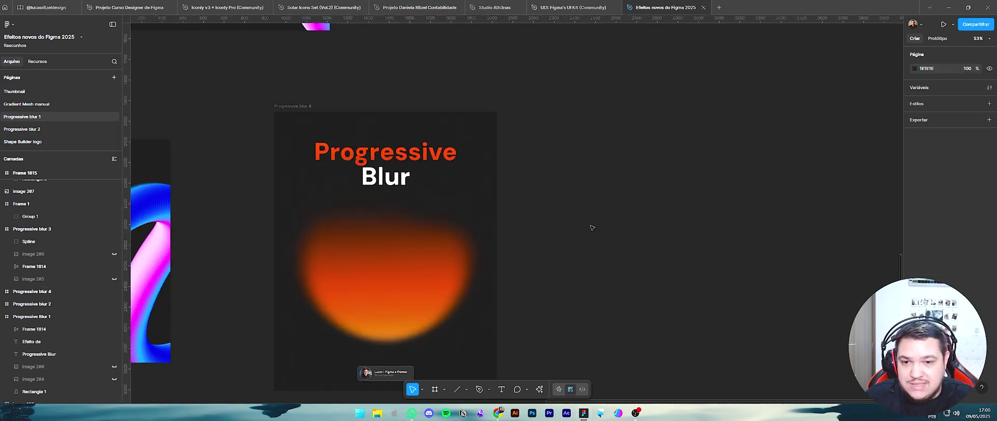
pyautogui.press('f')
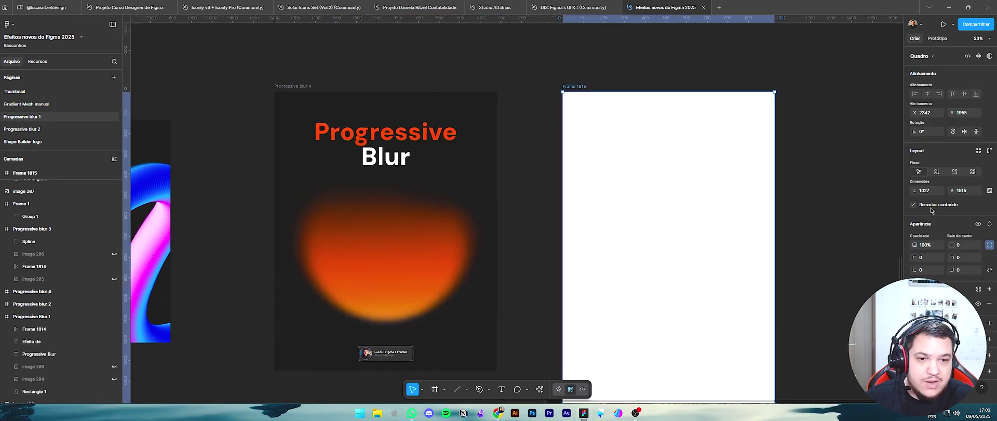
pyautogui.click(933, 193)
pyautogui.write('1080')
pyautogui.press('Tab')
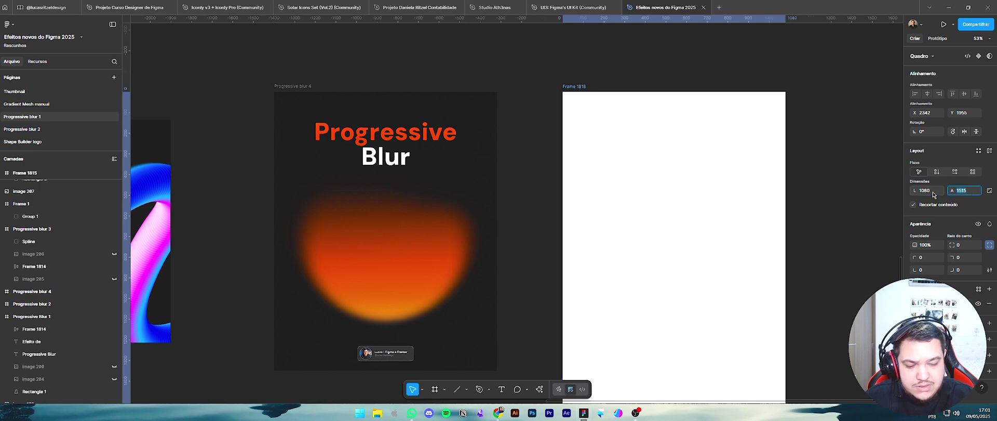
pyautogui.write('1080')
pyautogui.press('Return')
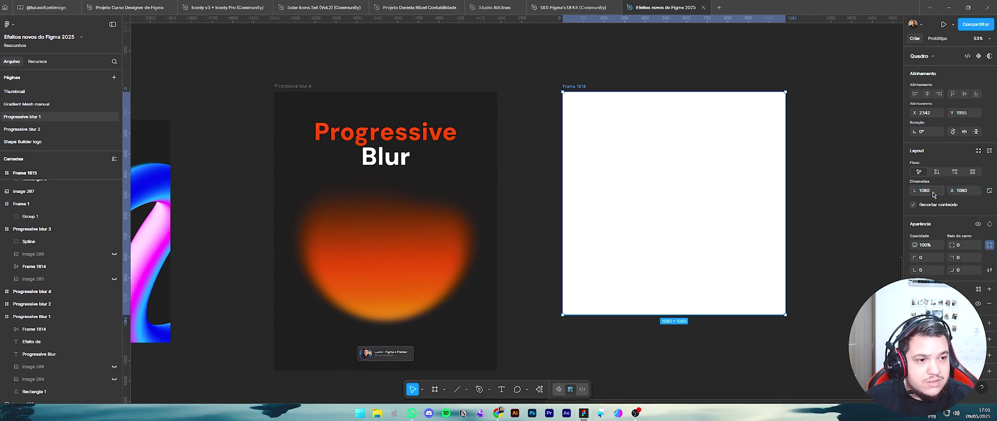
pyautogui.click(797, 243)
# - Fill the new frame with the dark background colour sampled from beside the orange reference artwork
pyautogui.click(675, 216)
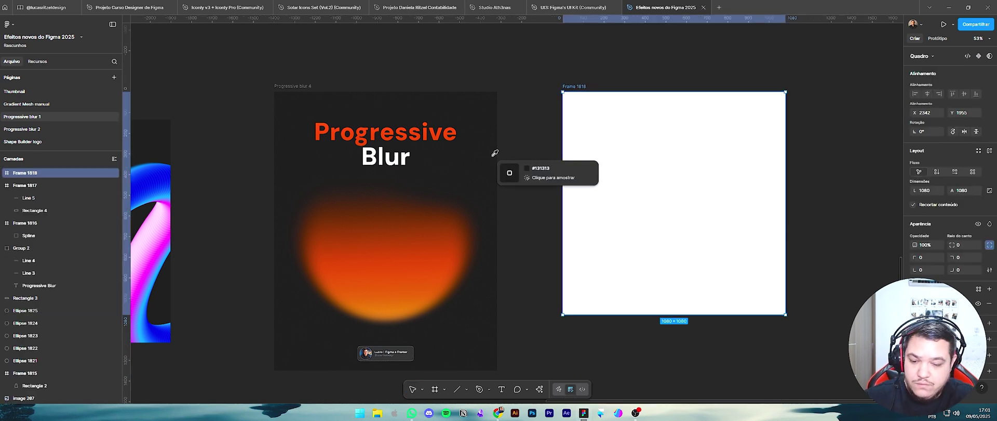
pyautogui.hotkey('ctrl', 'alt', 'v')
pyautogui.click(517, 162)
# - Draw a circle about 692 px in diameter in the new frame and centre it horizontally
pyautogui.press('o')
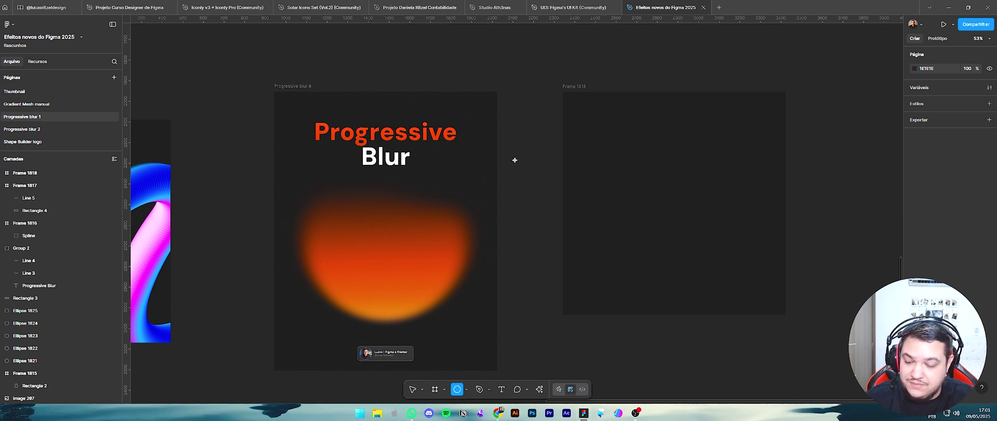
pyautogui.moveTo(672, 195); pyautogui.dragTo(745, 270)
pyautogui.moveTo(680, 191); pyautogui.dragTo(681, 213)
pyautogui.click(796, 222)
pyautogui.click(693, 211)
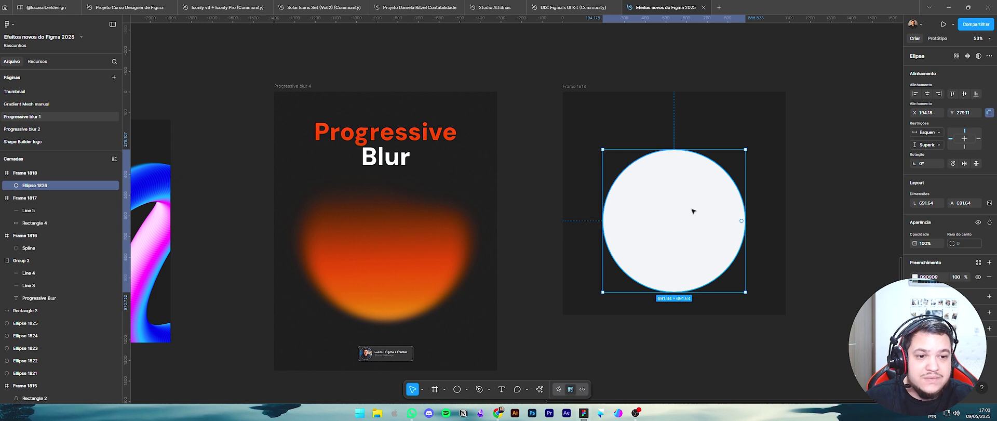
# - Examine the stops of the linear gradient fill on the orange reference blob
pyautogui.click(435, 250)
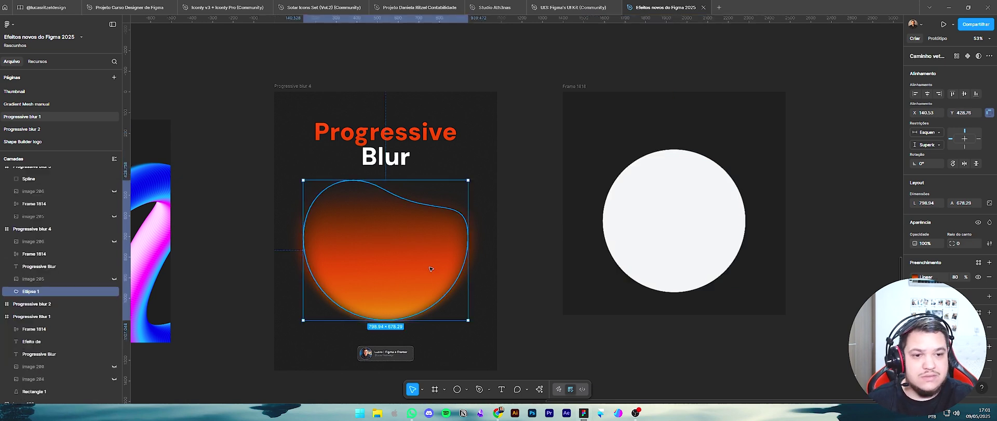
pyautogui.click(915, 277)
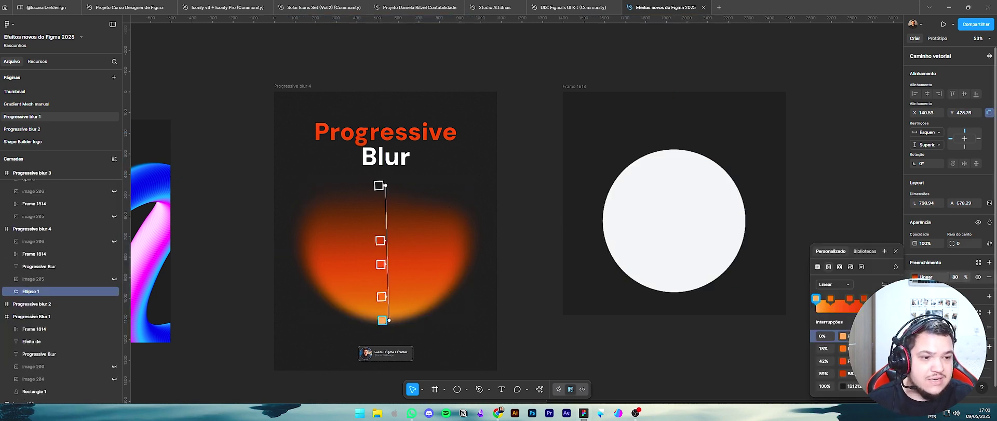
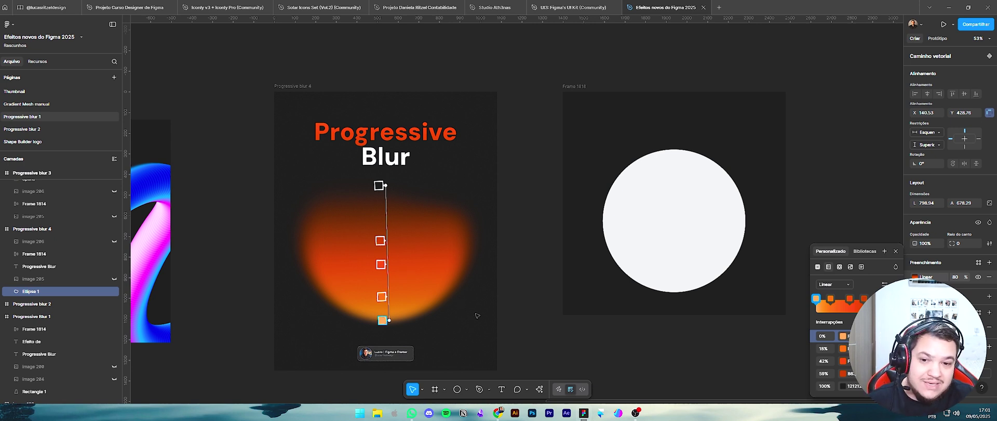
pyautogui.press('Escape')
# - Change the circle's fill to a linear gradient and add three intermediate stops at 19%, 45% and 75%
pyautogui.click(702, 222)
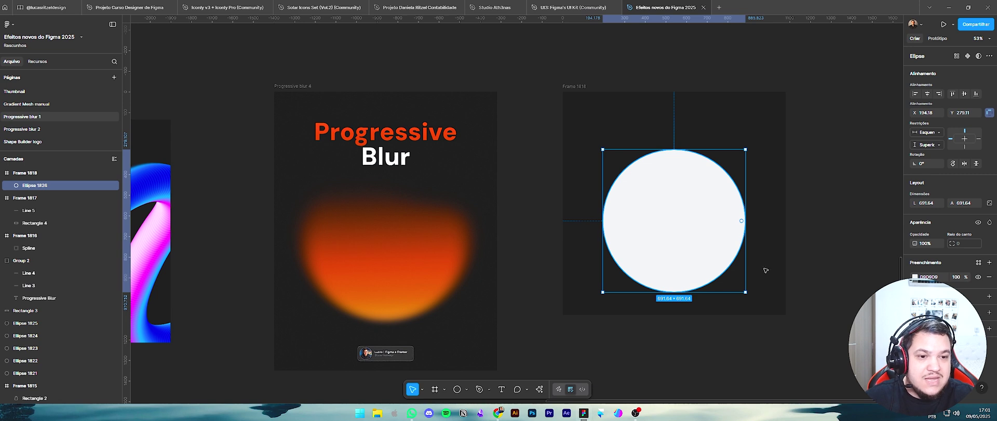
pyautogui.click(915, 276)
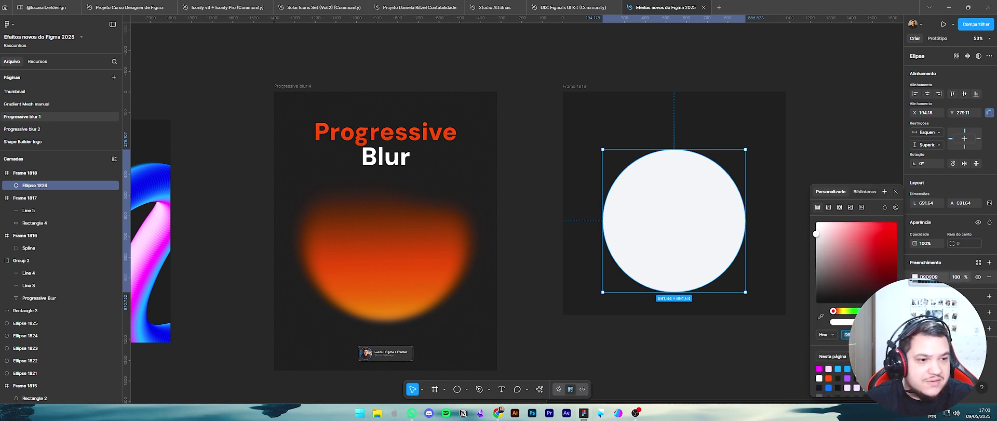
pyautogui.click(828, 207)
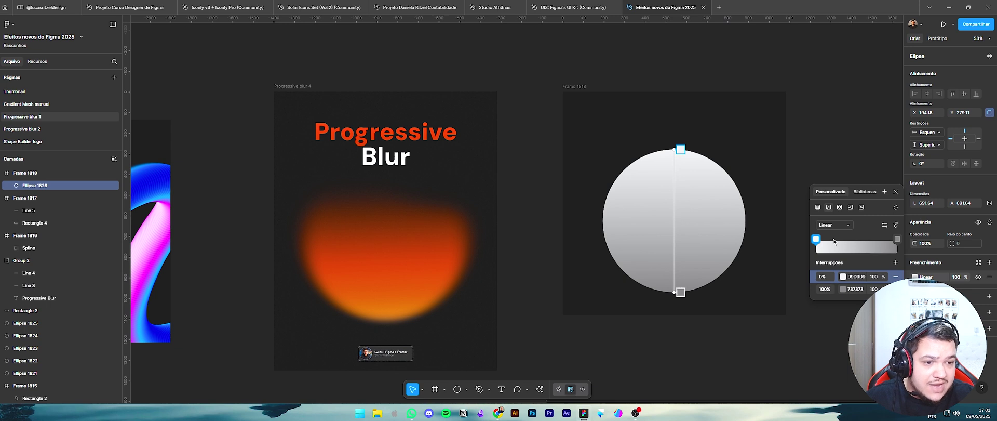
pyautogui.click(832, 242)
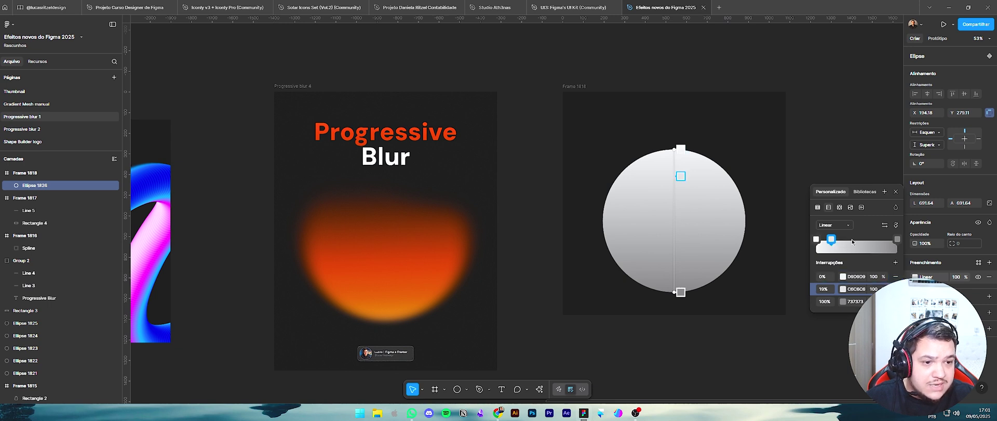
pyautogui.click(853, 242)
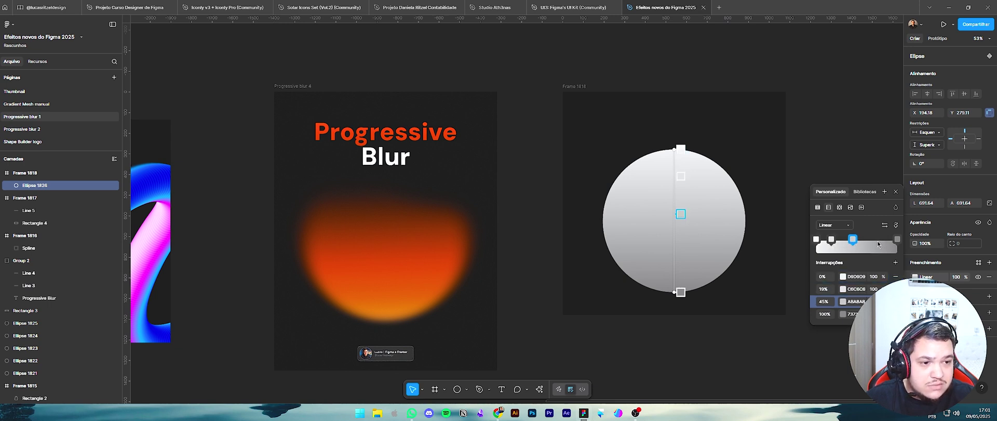
pyautogui.click(878, 243)
pyautogui.click(896, 238)
pyautogui.click(843, 327)
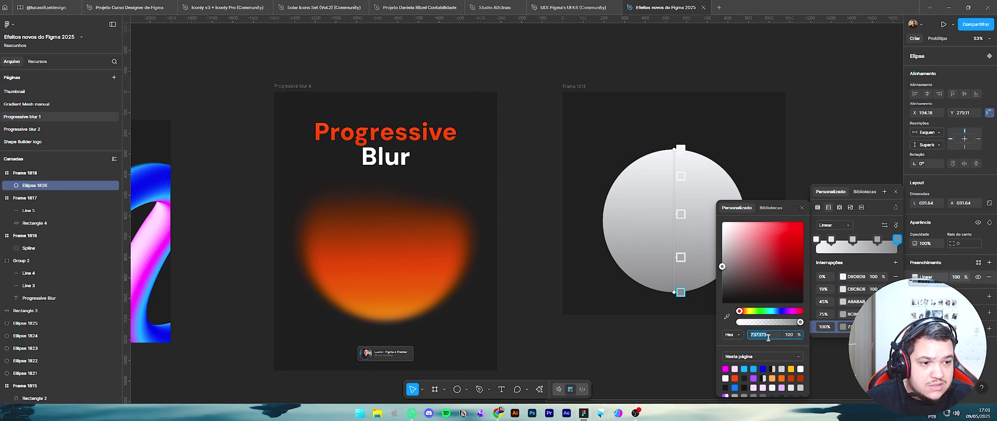
pyautogui.click(727, 318)
pyautogui.click(725, 130)
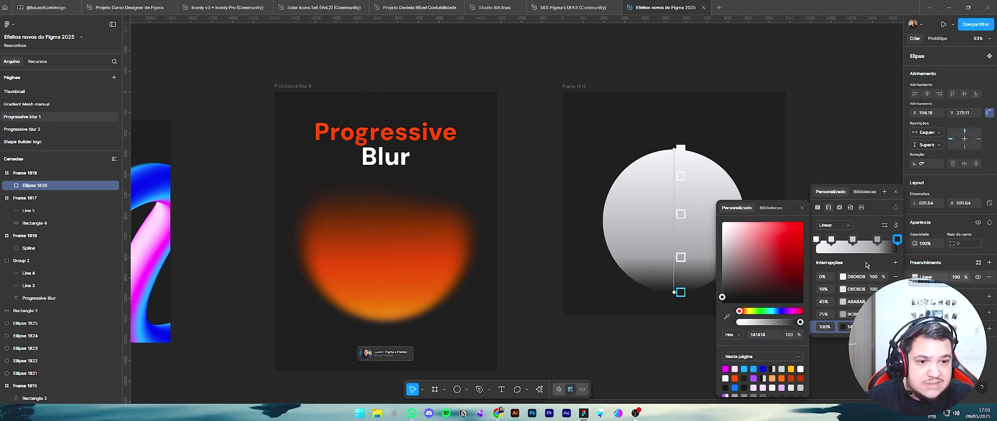
pyautogui.hotkey('ctrl', 'z')
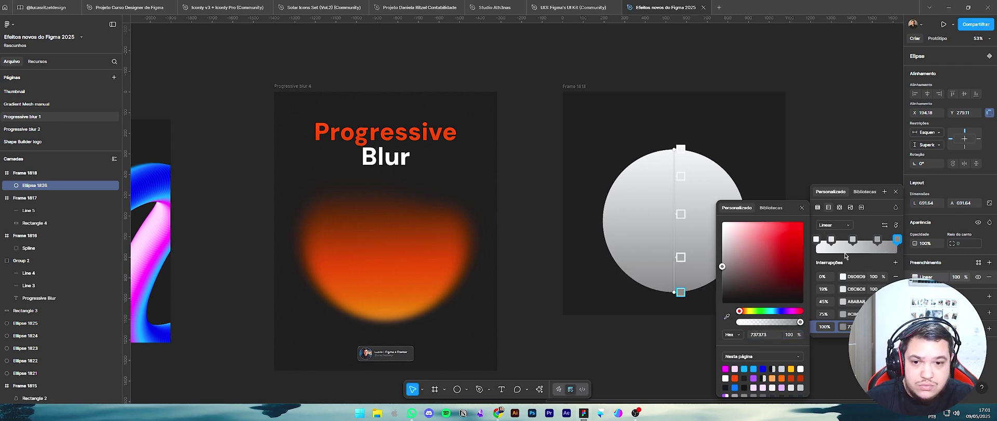
# - Colour the 0% stop with the frame background 141414 and the 19% stop with dark brown sampled from the reference blob's upper part
pyautogui.click(816, 239)
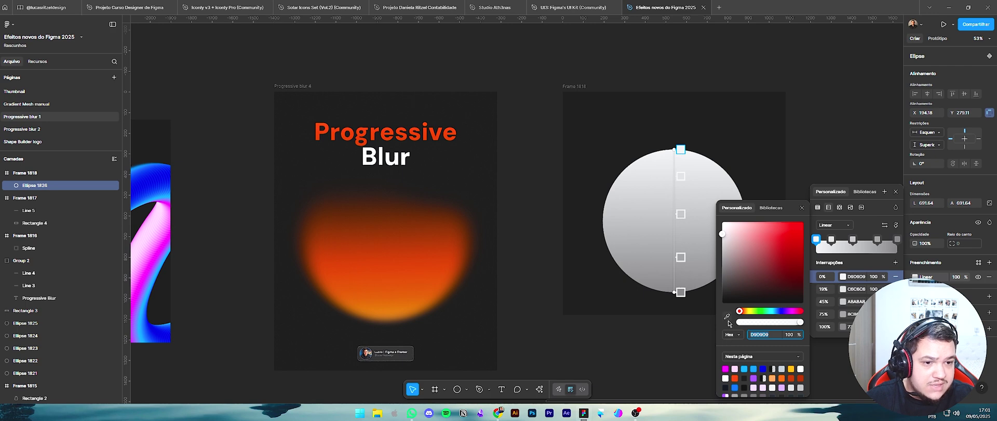
pyautogui.click(727, 316)
pyautogui.click(726, 133)
pyautogui.click(831, 240)
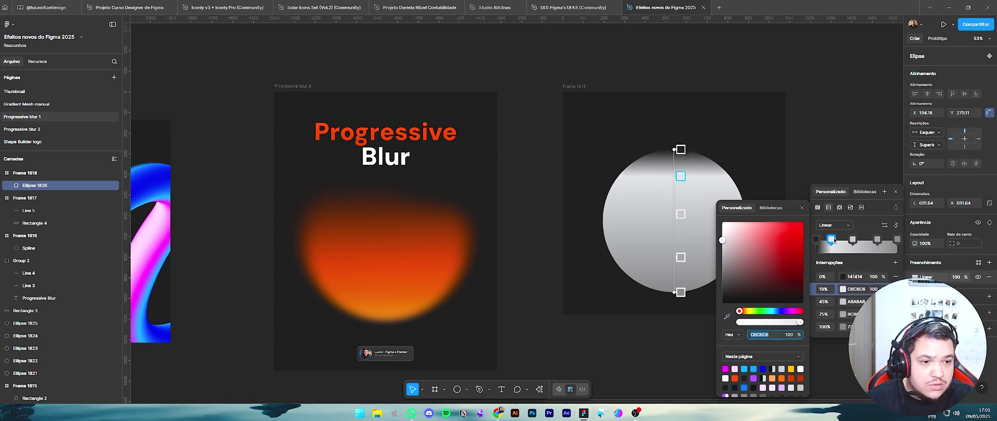
pyautogui.click(727, 316)
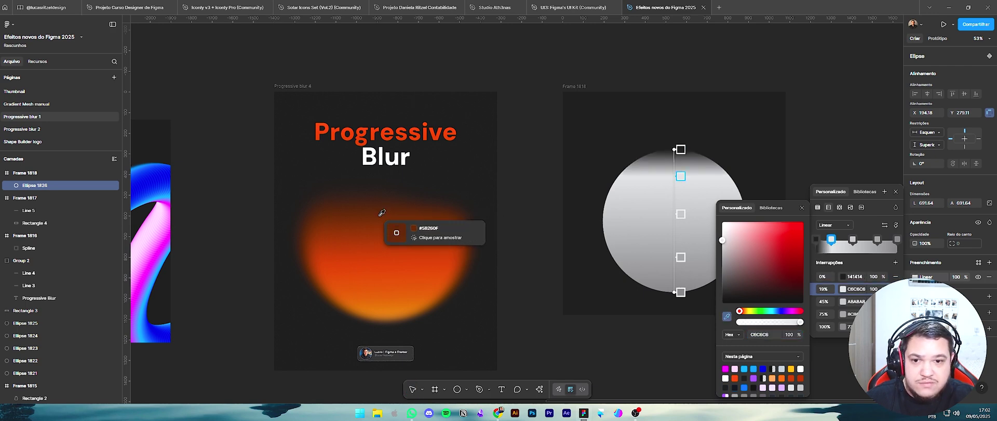
pyautogui.click(384, 216)
# - Colour the 45% stop with the reference blob's deep red-orange and the 75% stop with brighter orange sampled lower down
pyautogui.click(824, 302)
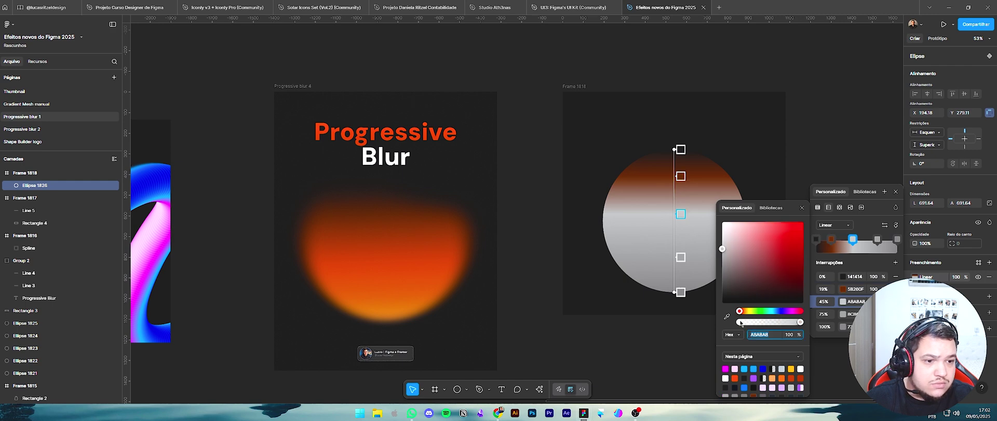
pyautogui.click(726, 316)
pyautogui.click(414, 254)
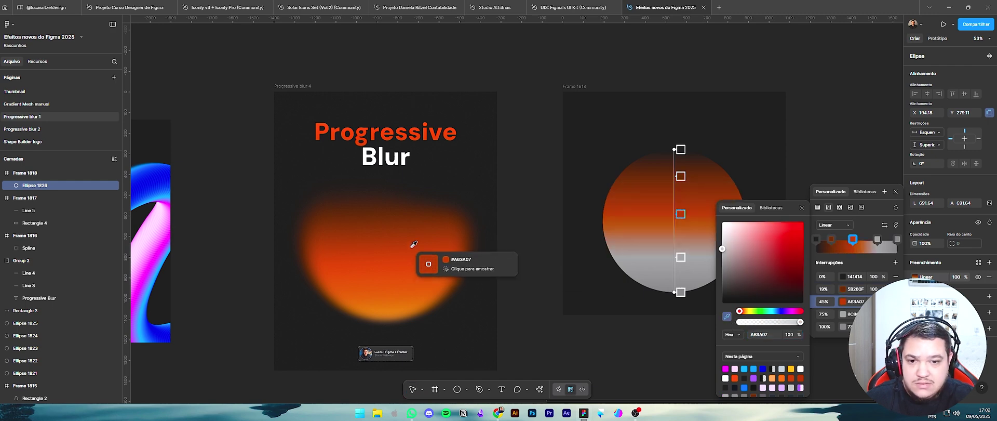
pyautogui.click(840, 314)
pyautogui.click(727, 316)
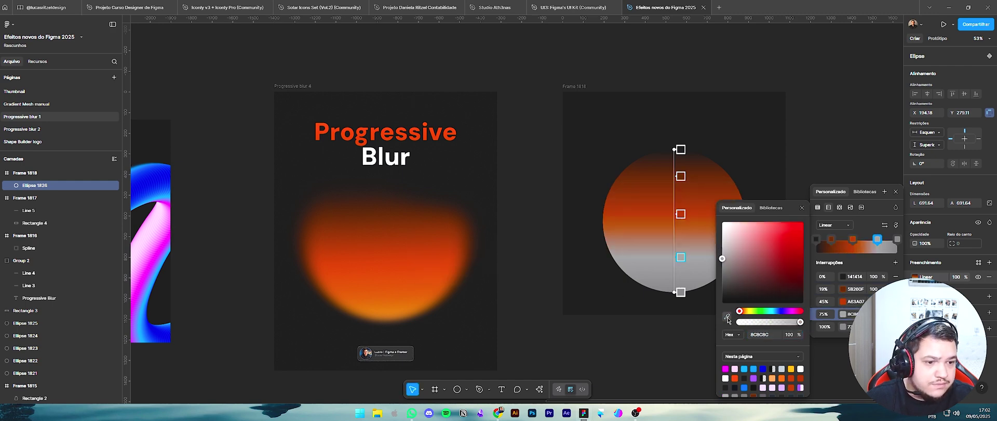
pyautogui.click(405, 276)
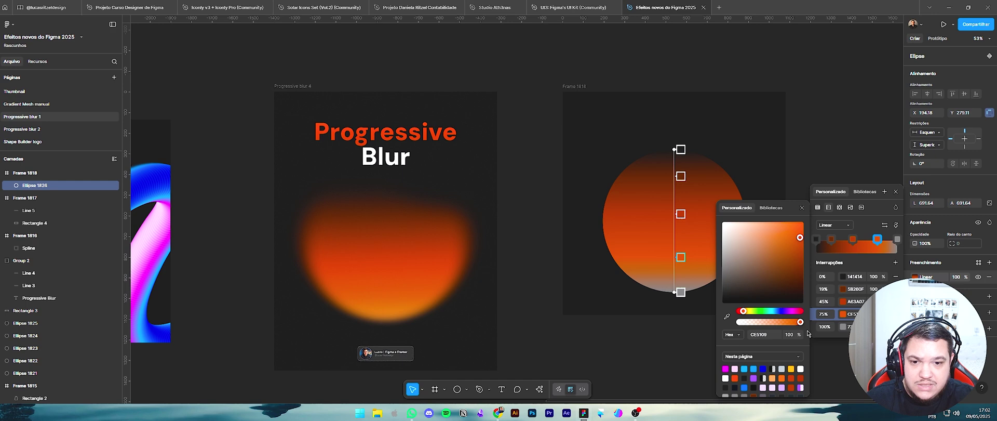
# - Colour the 100% stop with orange CF5F0E sampled near the bottom of the reference blob, and finish the gradient
pyautogui.click(840, 327)
pyautogui.click(842, 327)
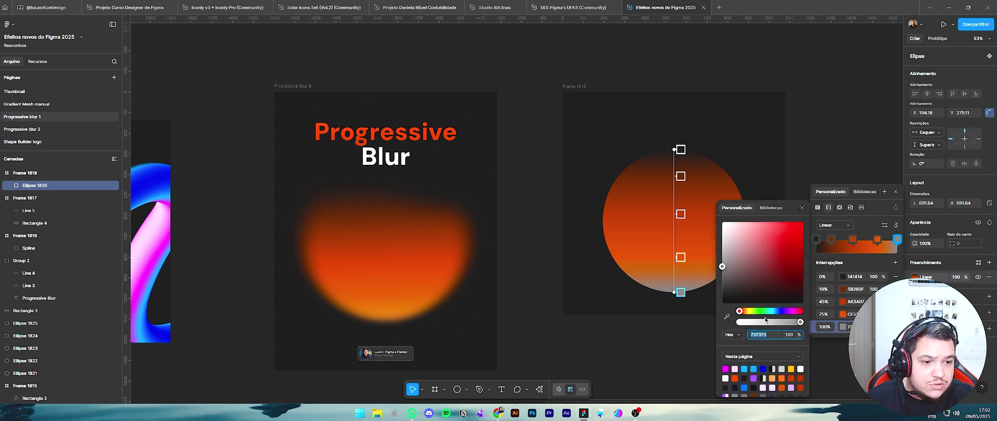
pyautogui.click(838, 331)
pyautogui.click(843, 328)
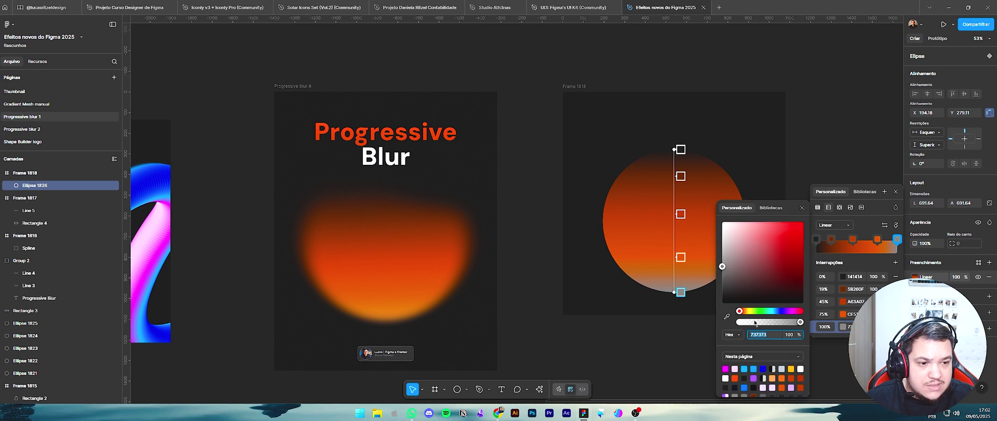
pyautogui.click(726, 316)
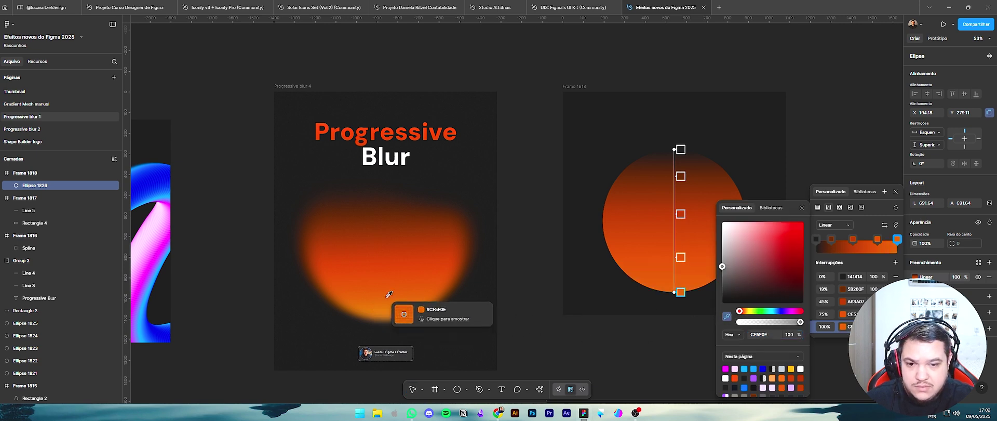
pyautogui.click(389, 294)
pyautogui.press('Escape')
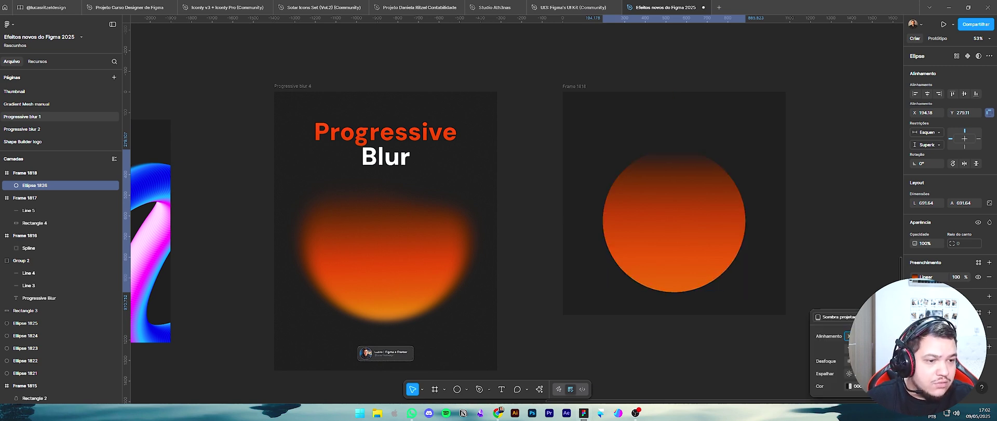
# - Give the circle a progressive layer blur that is strong at its top edge and fades to sharp at the bottom
pyautogui.click(836, 316)
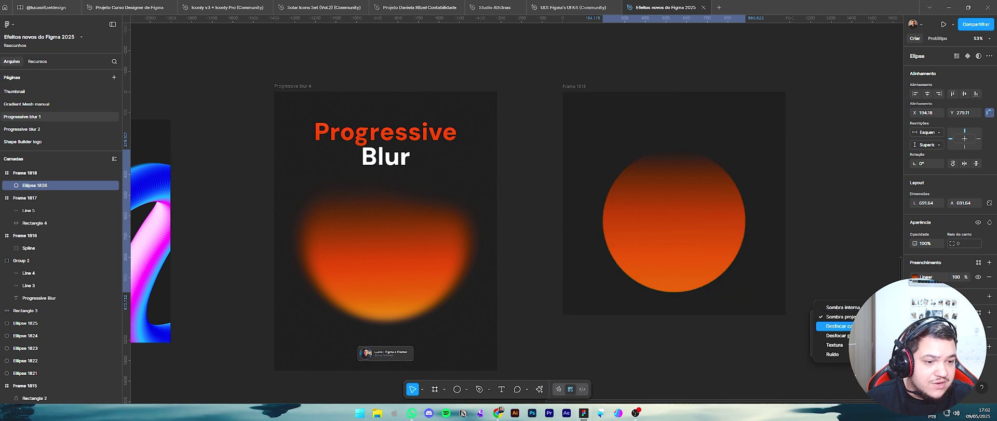
pyautogui.click(835, 326)
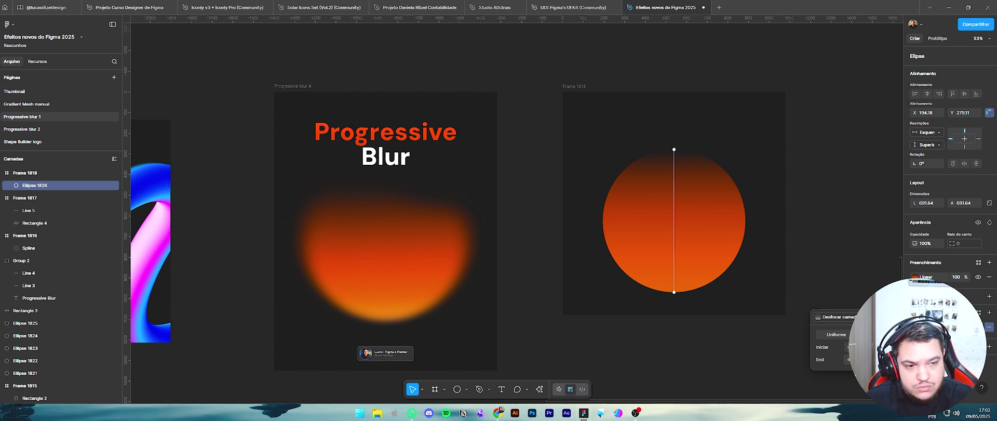
pyautogui.moveTo(849, 347); pyautogui.dragTo(188, 355)
pyautogui.press('Escape')
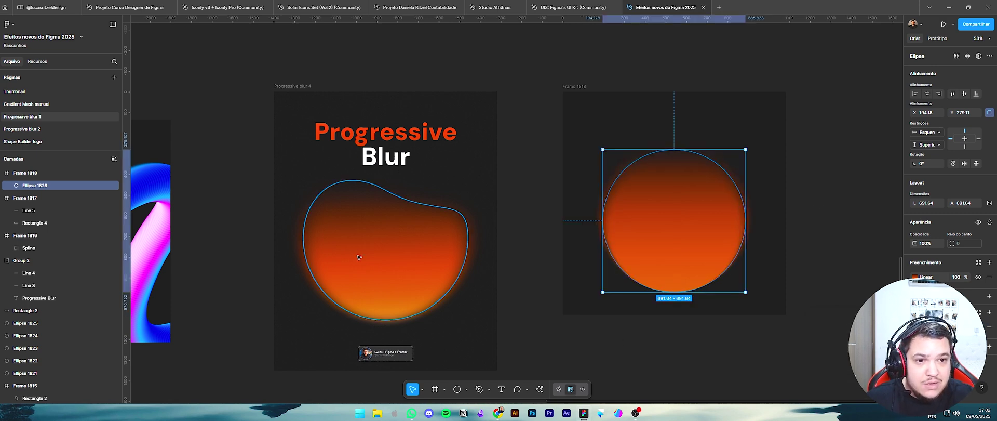
# - Edit the circle's path, moving its top anchor left and pulling the right anchor's upper handle inward to hollow the upper-right edge
pyautogui.click(399, 261)
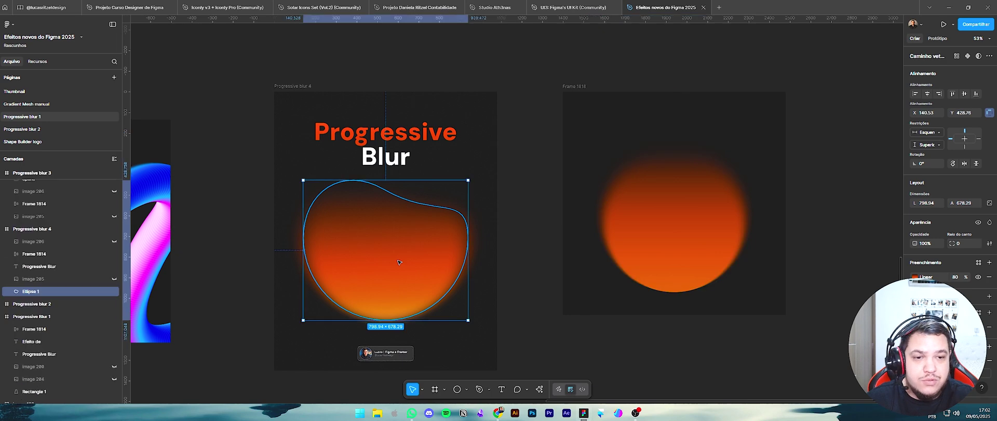
pyautogui.doubleClick(683, 208)
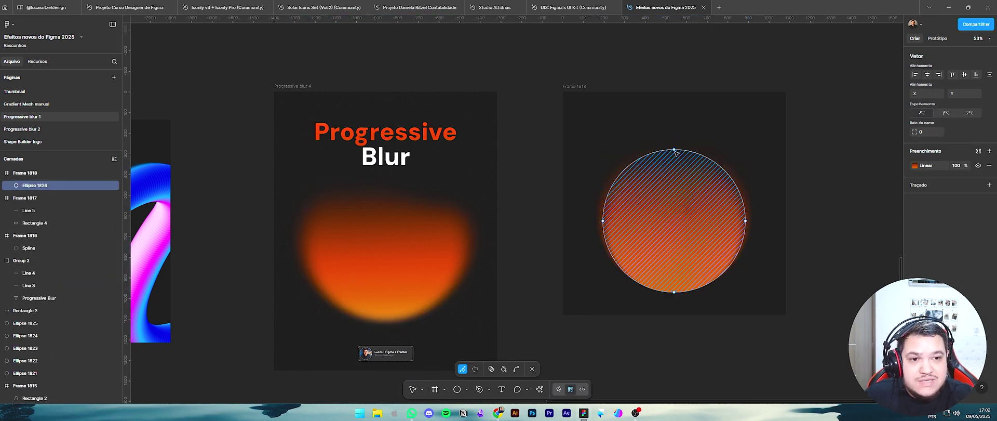
pyautogui.moveTo(707, 160)
pyautogui.mouseDown()
pyautogui.moveTo(711, 175)
pyautogui.moveTo(696, 189)
pyautogui.moveTo(732, 170)
pyautogui.moveTo(718, 171)
pyautogui.mouseUp()
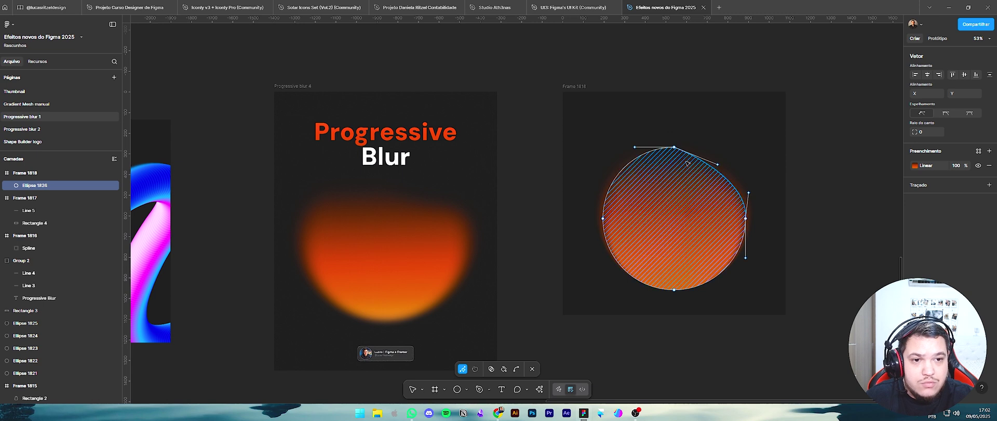
pyautogui.hotkey('ctrl', 'z')
pyautogui.moveTo(676, 148)
pyautogui.mouseDown()
pyautogui.moveTo(674, 164)
pyautogui.moveTo(646, 155)
pyautogui.mouseUp()
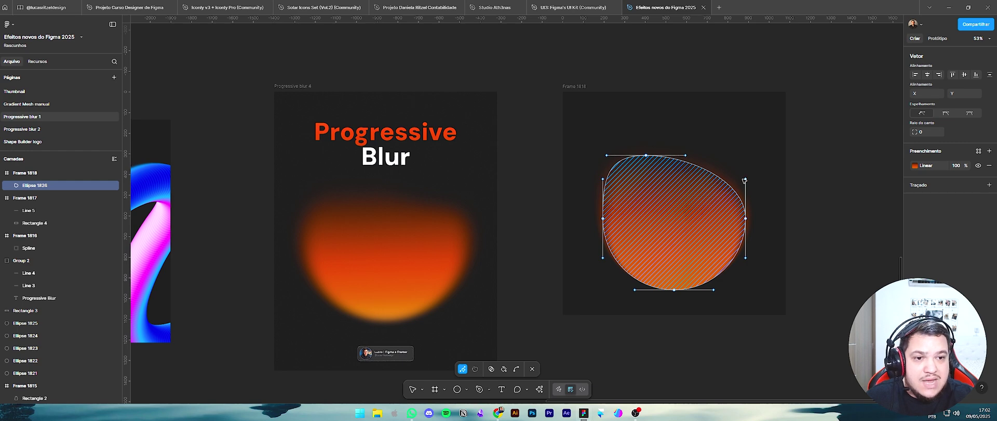
pyautogui.moveTo(745, 179); pyautogui.dragTo(681, 194)
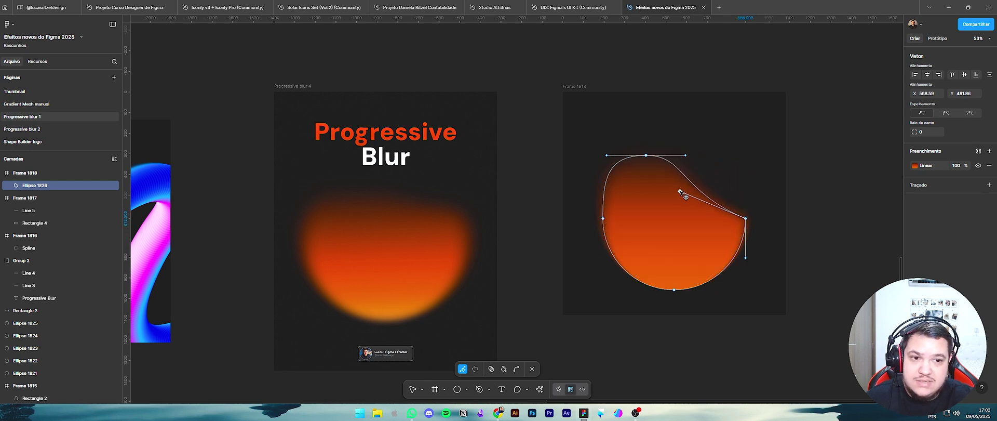
# - Adjust the anchors and lengthen the top anchor's handle to deepen the upper-right dip, finishing the blob at about 707 × 661 px
pyautogui.moveTo(747, 220); pyautogui.dragTo(748, 208)
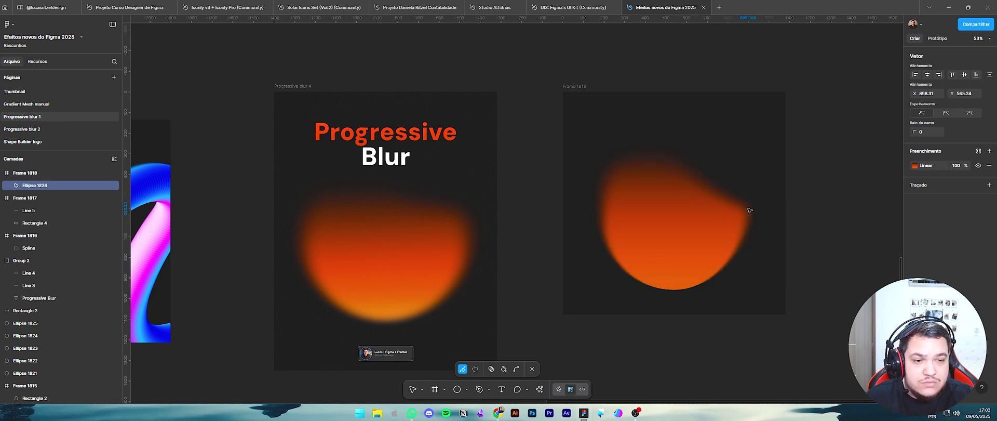
pyautogui.hotkey('ctrl', 'z')
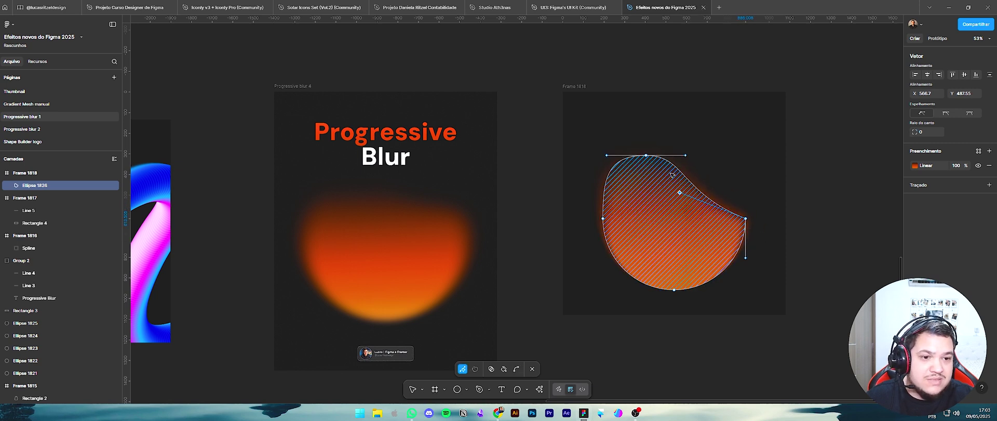
pyautogui.moveTo(672, 175); pyautogui.dragTo(706, 189)
pyautogui.hotkey('ctrl', 'z')
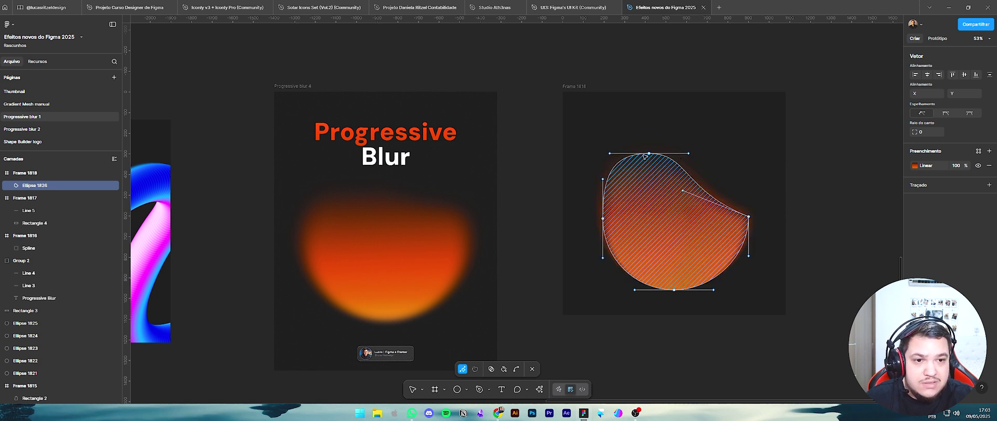
pyautogui.moveTo(610, 153)
pyautogui.mouseDown()
pyautogui.moveTo(596, 157)
pyautogui.moveTo(629, 163)
pyautogui.moveTo(613, 170)
pyautogui.moveTo(723, 156)
pyautogui.mouseUp()
pyautogui.click(692, 152)
pyautogui.press('Escape')
pyautogui.press('Escape')
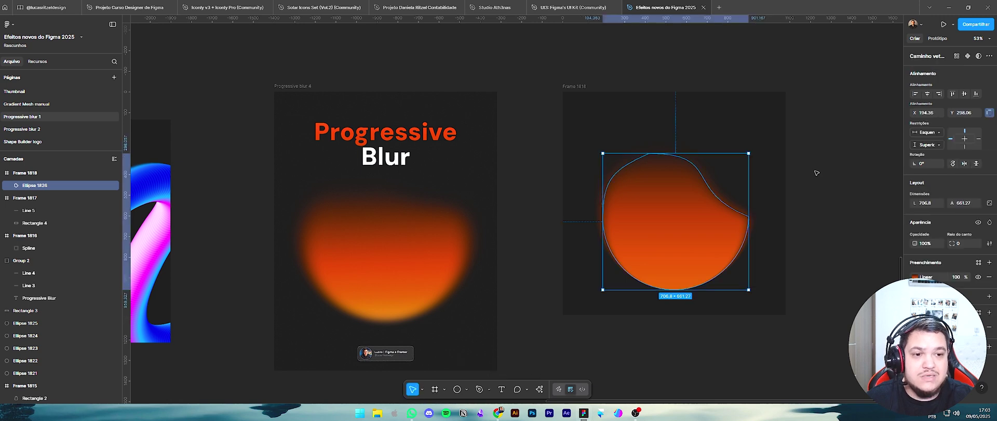
pyautogui.click(802, 178)
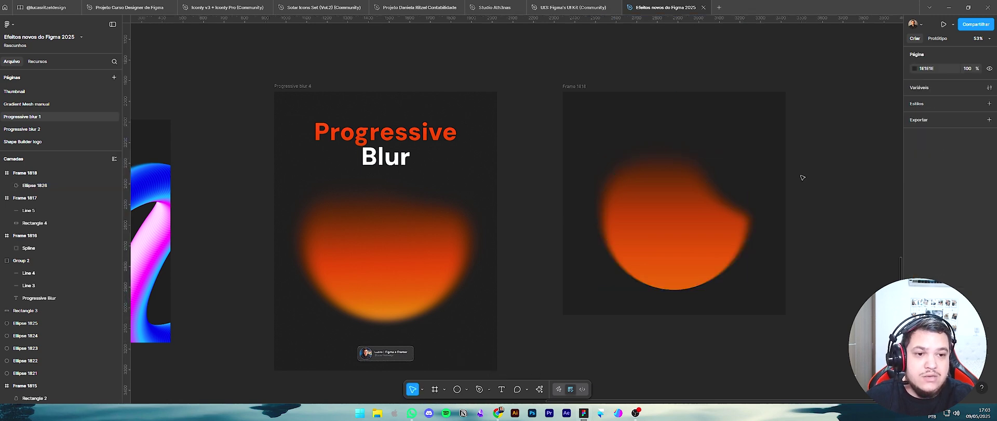
# - Raise the end value of the orange blob's progressive blur to soften its lower edge slightly
pyautogui.click(675, 273)
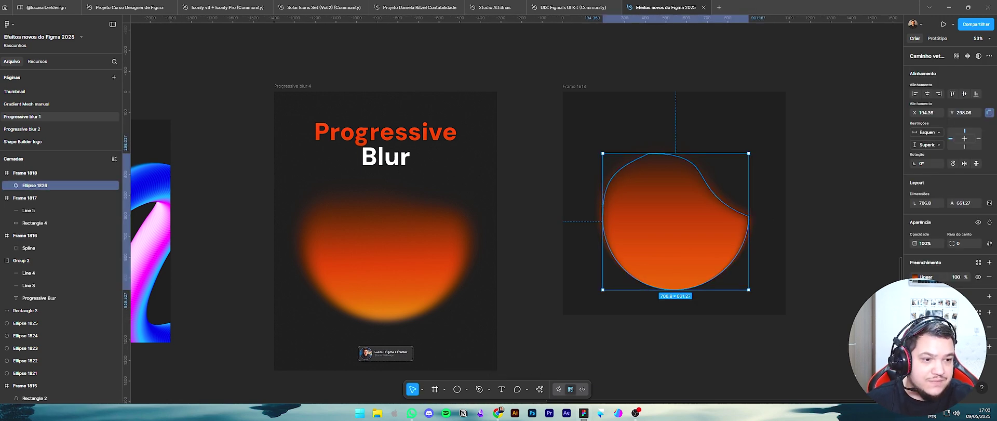
pyautogui.click(915, 326)
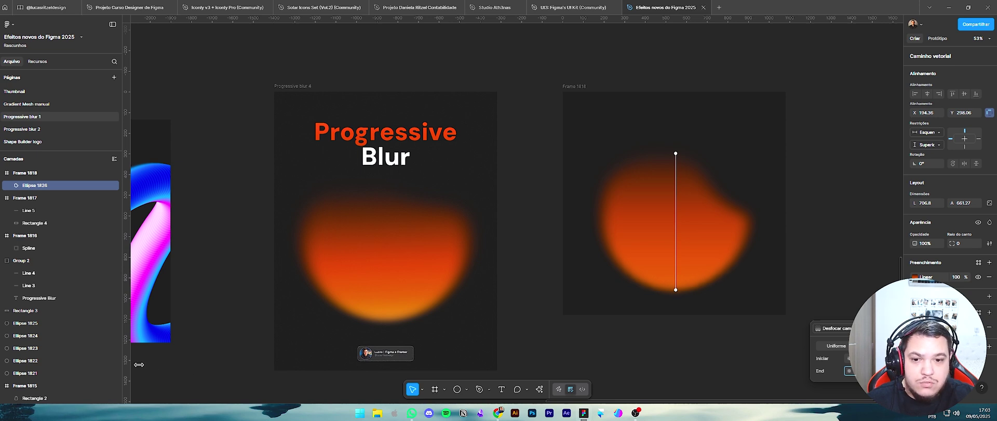
pyautogui.click(857, 245)
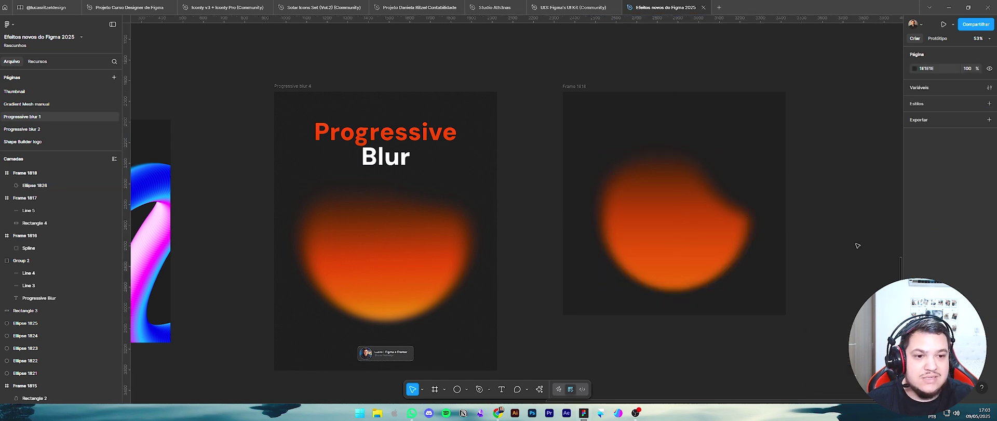
pyautogui.click(386, 245)
pyautogui.click(605, 357)
# - Draw a square frame about 699 × 699 px beside the purple glow frame, below the reference cards
pyautogui.hotkey('shift', '1')
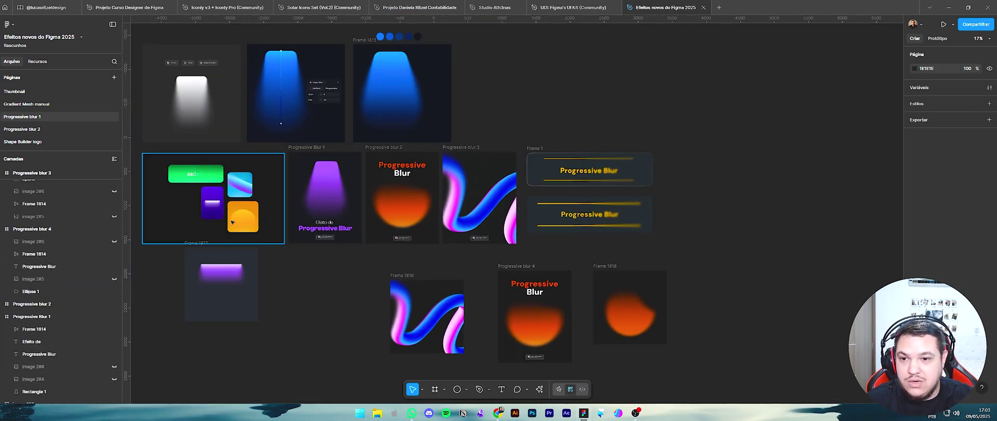
pyautogui.moveTo(285, 285); pyautogui.dragTo(528, 285)
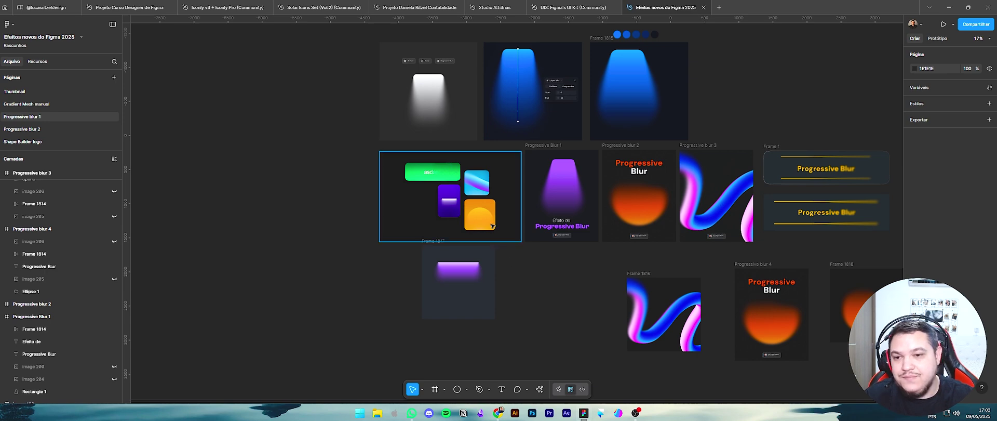
pyautogui.scroll(5, 472, 272)
pyautogui.hotkey('shift', '1')
pyautogui.scroll(5, 545, 326)
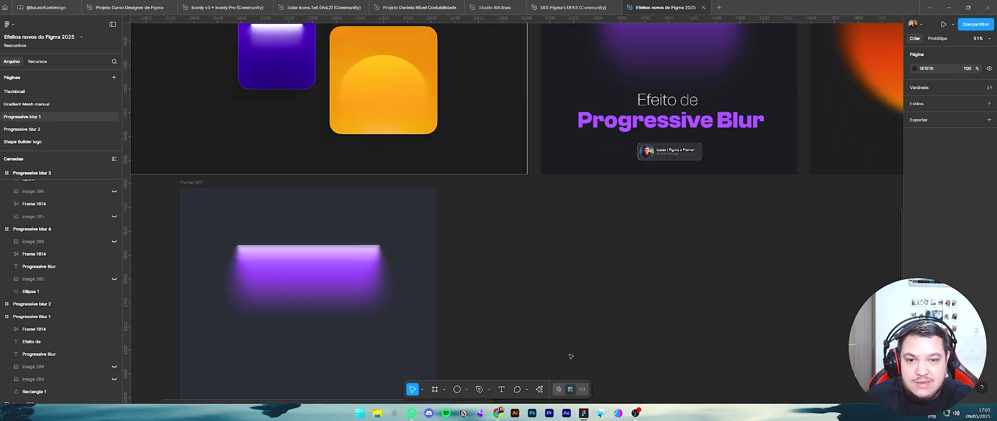
pyautogui.scroll(1, 545, 325)
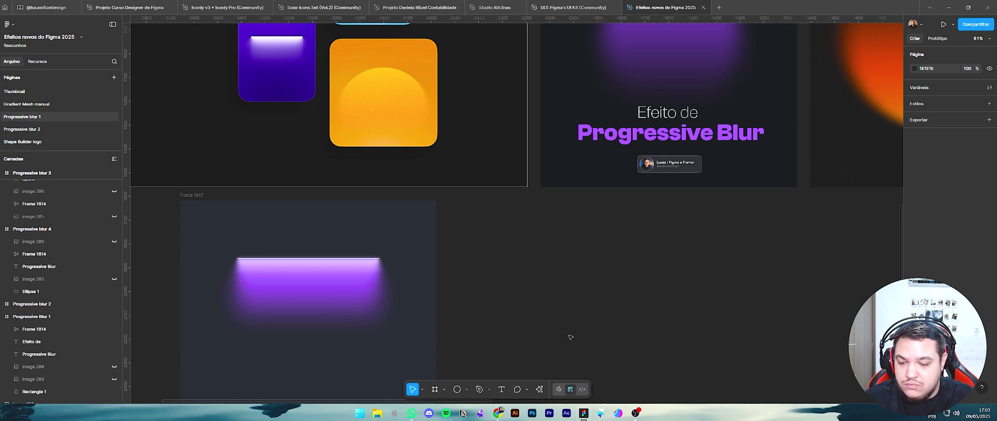
pyautogui.press('f')
pyautogui.moveTo(493, 226); pyautogui.dragTo(659, 391)
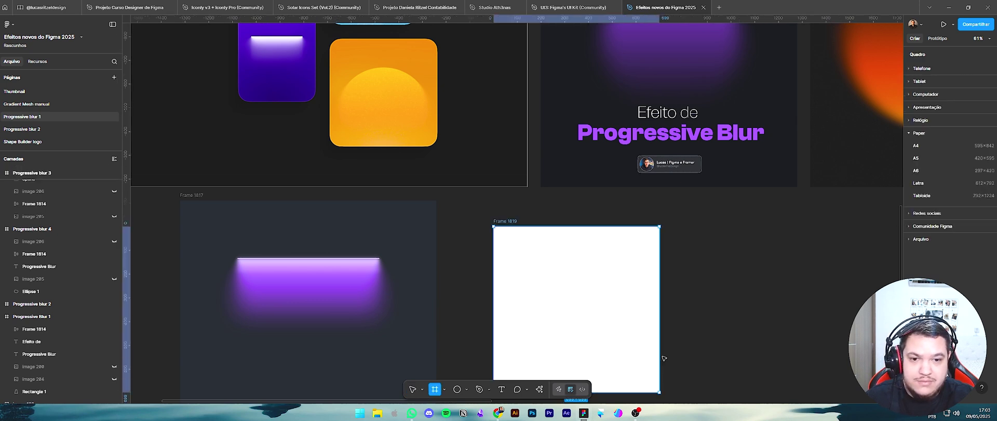
pyautogui.click(699, 325)
pyautogui.moveTo(623, 320)
pyautogui.mouseDown()
pyautogui.moveTo(618, 292)
pyautogui.moveTo(616, 306)
pyautogui.mouseUp()
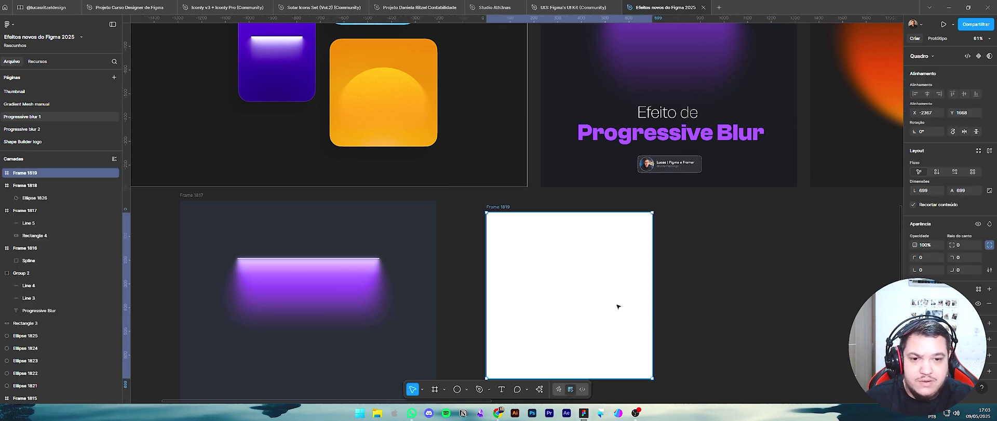
# - Fill the new square frame with the orange sampled from the reference orange card's background
pyautogui.press('i')
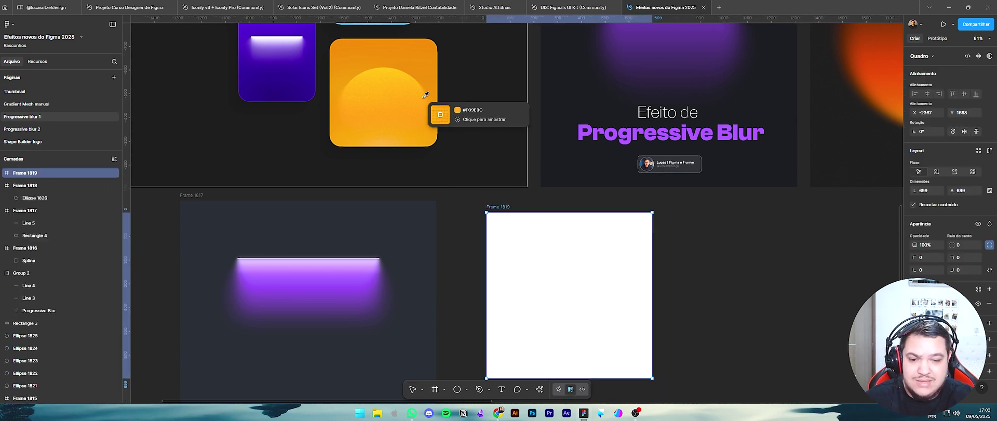
pyautogui.click(406, 39)
pyautogui.click(713, 296)
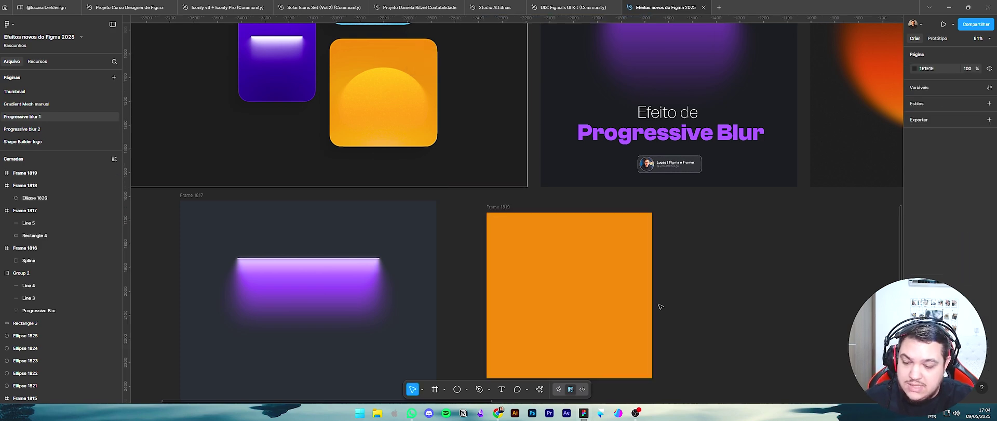
# - Draw a circle about 483 px across, centred in the orange frame, and fill it with yellow sampled from the reference card's sun
pyautogui.press('o')
pyautogui.moveTo(519, 239); pyautogui.dragTo(633, 354)
pyautogui.moveTo(583, 302); pyautogui.dragTo(576, 300)
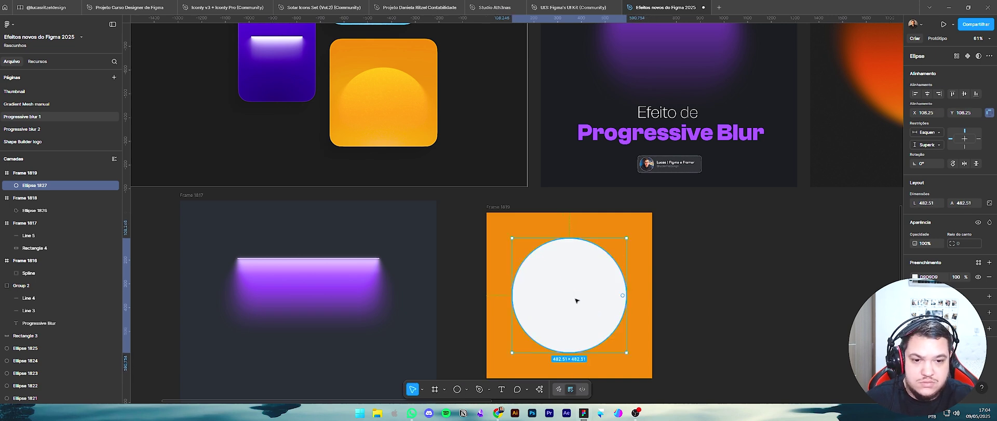
pyautogui.press('i')
pyautogui.click(385, 65)
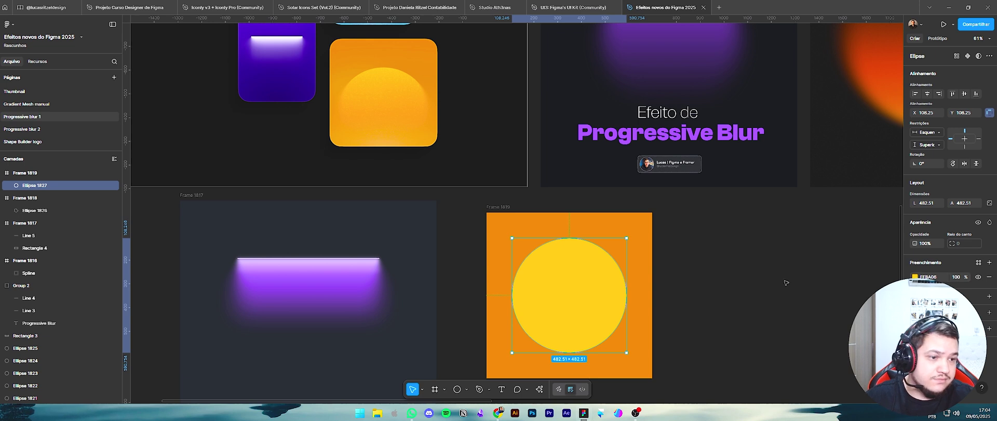
# - Give the yellow circle a progressive layer blur that is sharp at the top and strong at the bottom
pyautogui.click(990, 312)
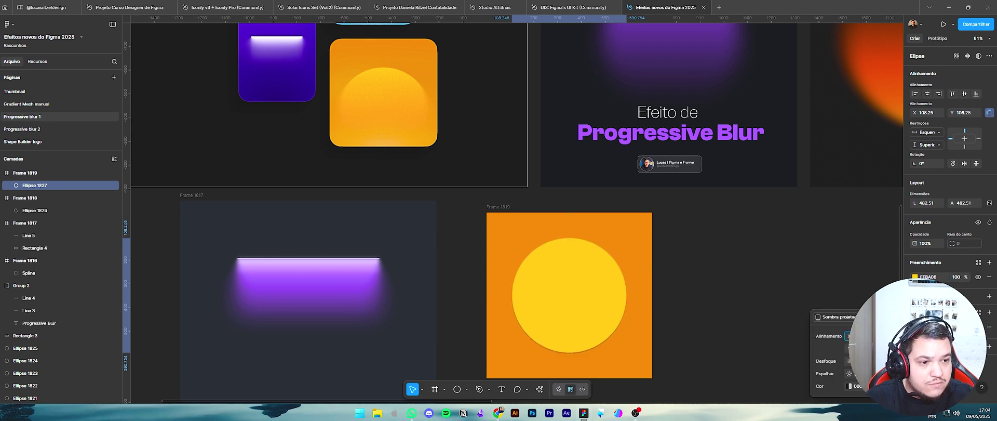
pyautogui.click(840, 316)
pyautogui.click(841, 327)
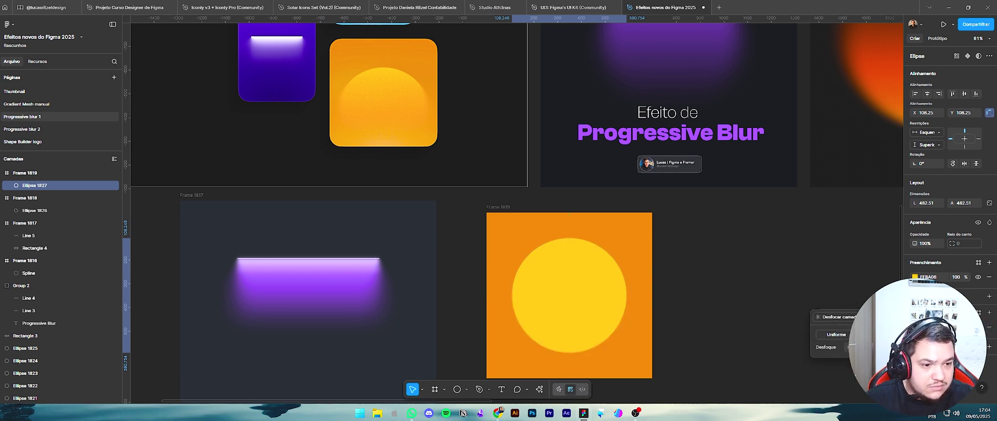
pyautogui.click(875, 334)
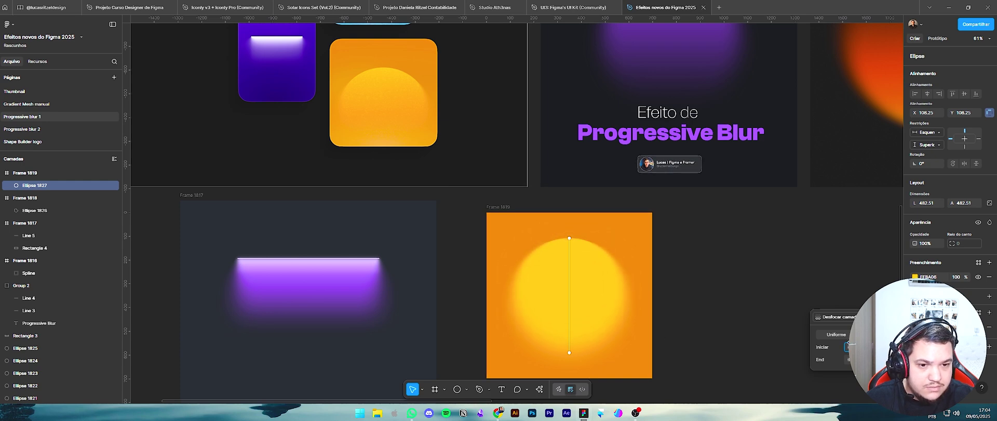
pyautogui.click(760, 256)
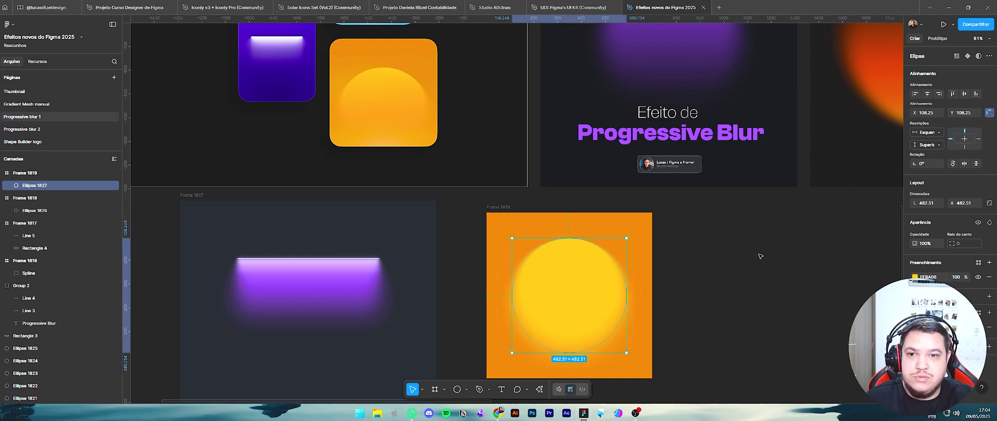
pyautogui.click(761, 256)
# - Change the circle's fill to a linear gradient and colour its 100% stop with orange DC8106 sampled from the frame background
pyautogui.click(585, 325)
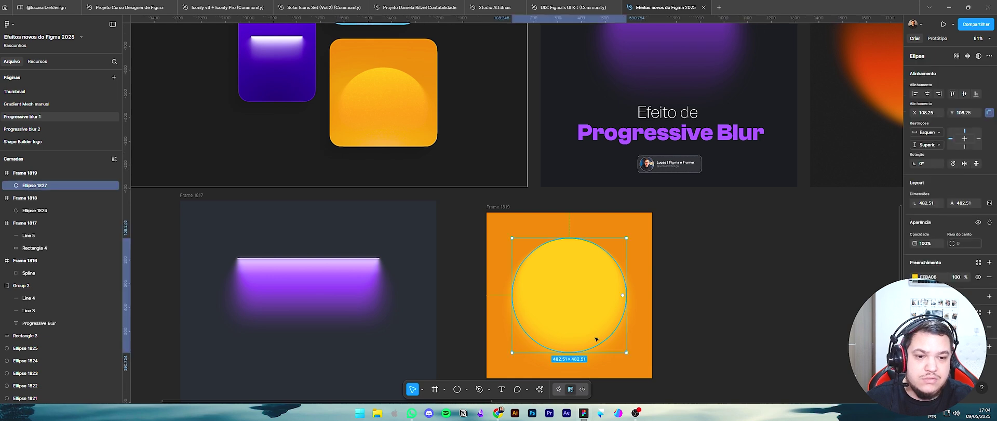
pyautogui.click(914, 276)
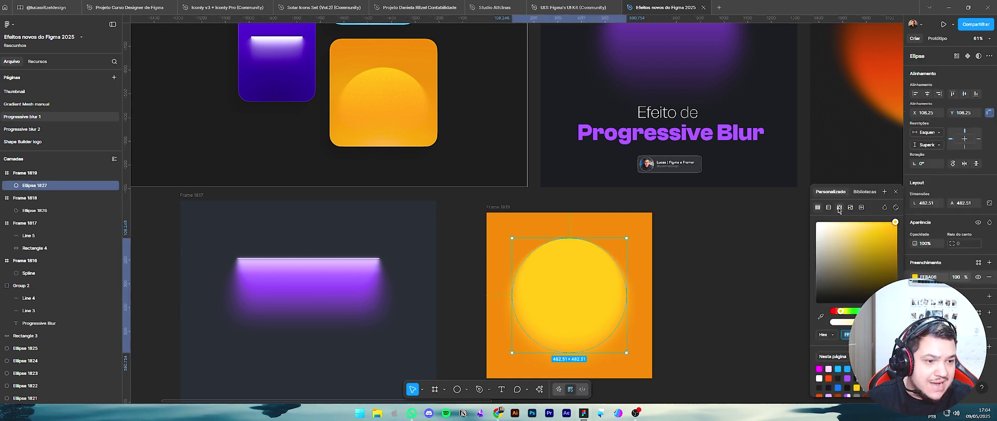
pyautogui.click(829, 207)
pyautogui.click(844, 294)
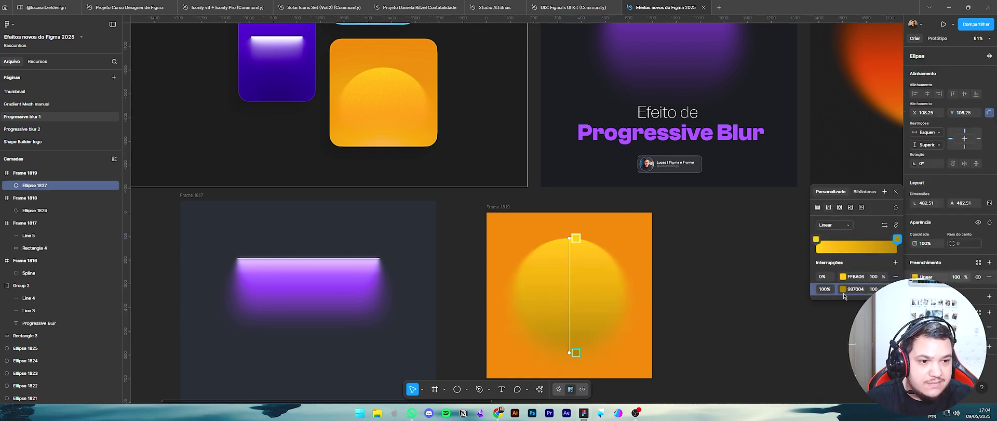
pyautogui.click(842, 289)
pyautogui.click(727, 318)
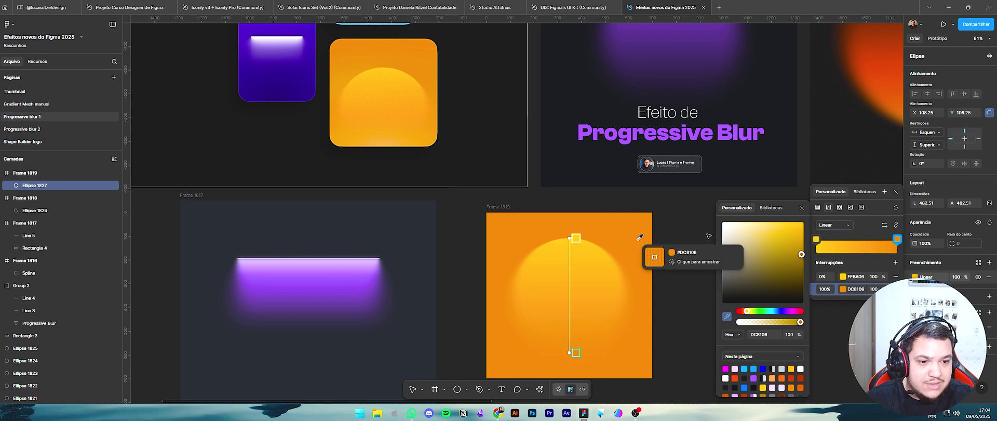
pyautogui.press('Escape')
pyautogui.press('Escape')
pyautogui.click(847, 303)
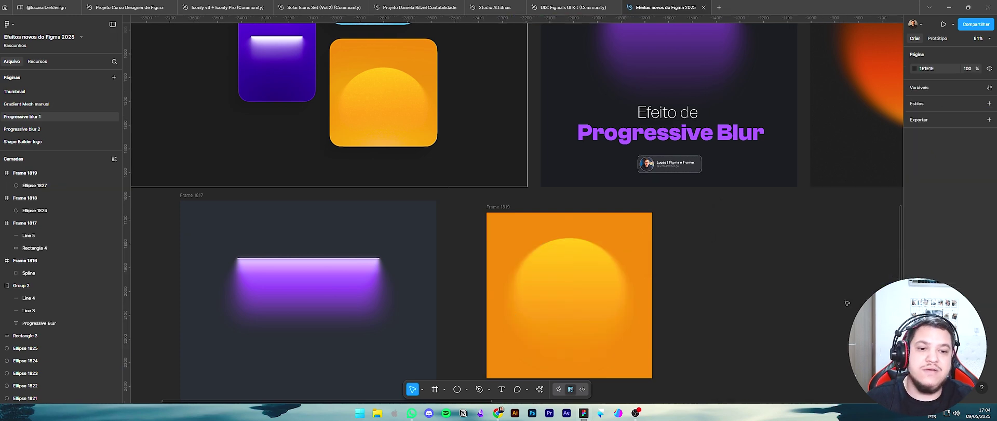
# - Open the Progressive blur 2 page and select Rectangle 2 inside Group 4 of the New York–Madrid card to examine it
pyautogui.scroll(-3, 847, 303)
pyautogui.scroll(-5, 553, 253)
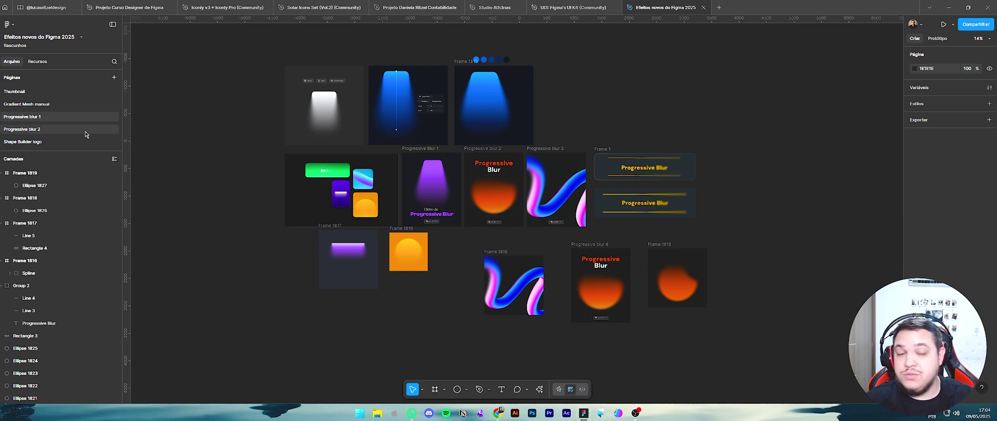
pyautogui.click(21, 129)
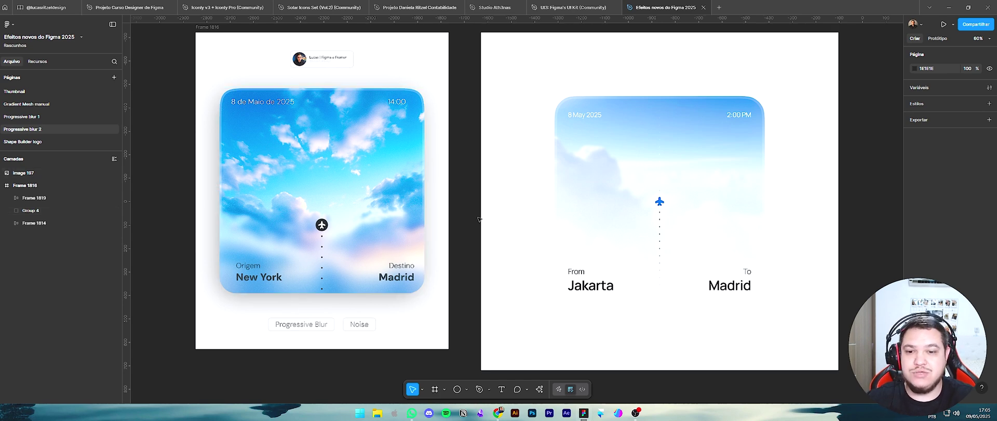
pyautogui.click(11, 210)
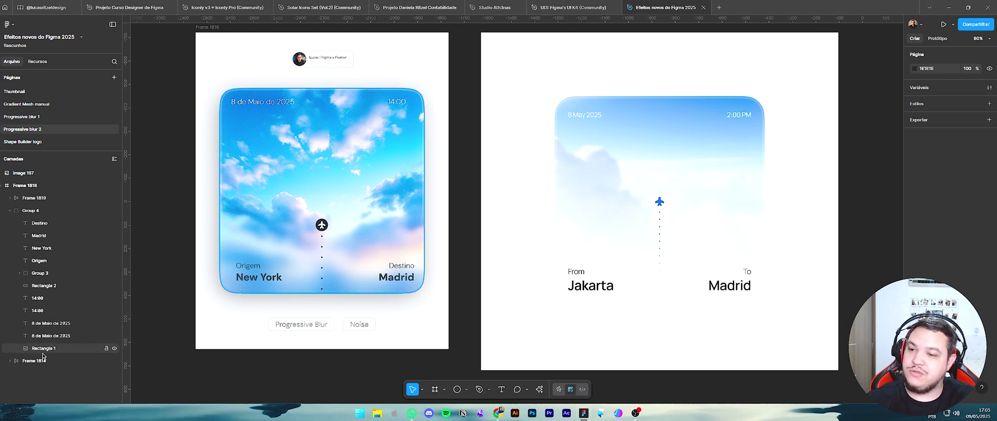
pyautogui.click(42, 286)
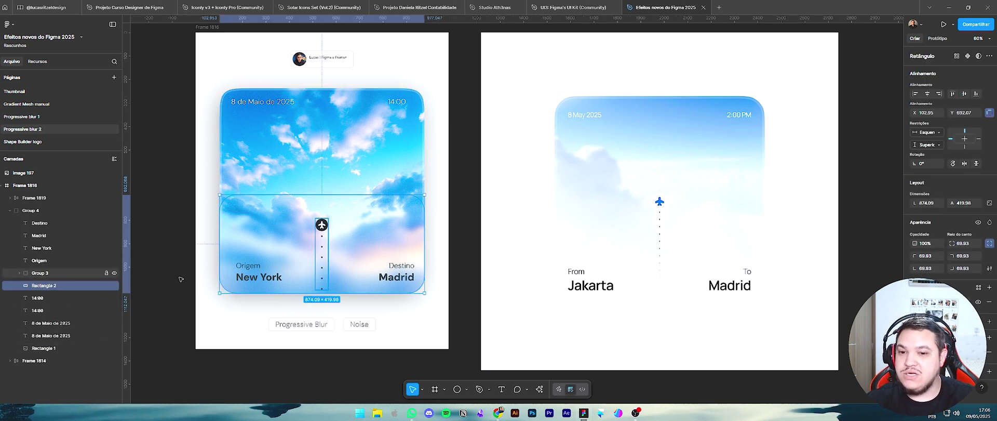